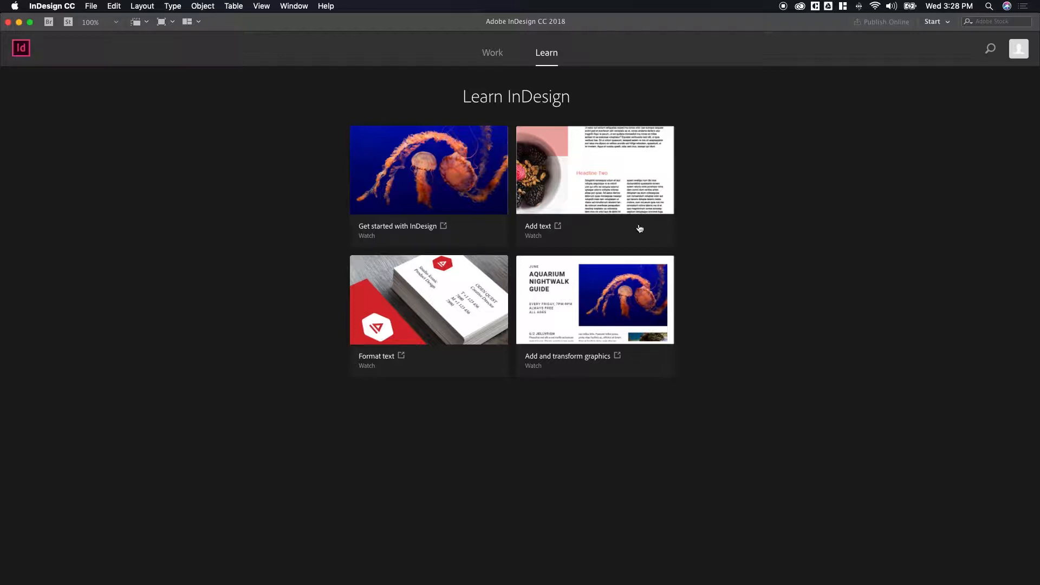
Start a new document and set its units to inches.
click(93, 7)
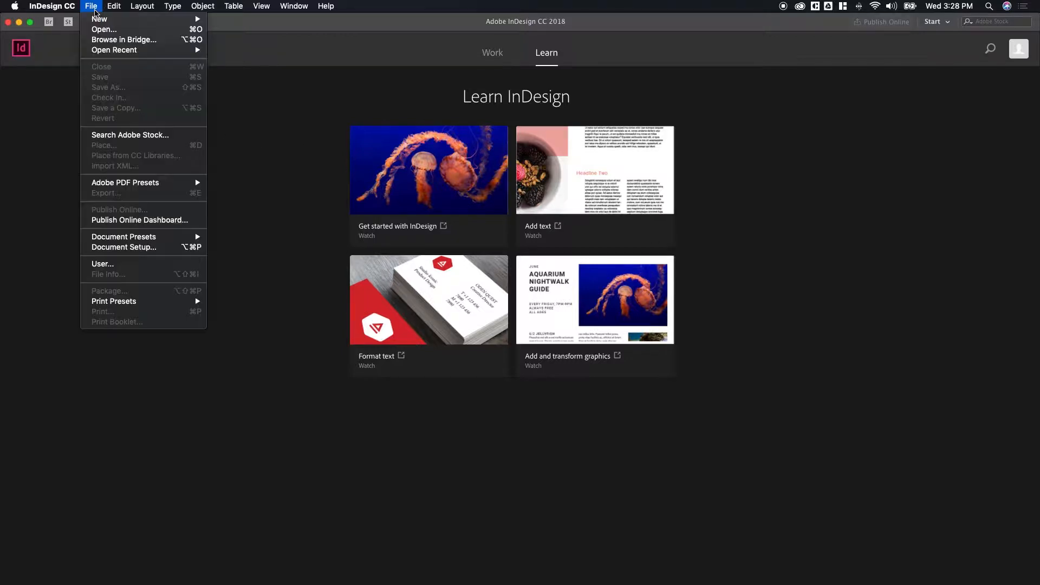
mouse_move(108, 25)
click(230, 23)
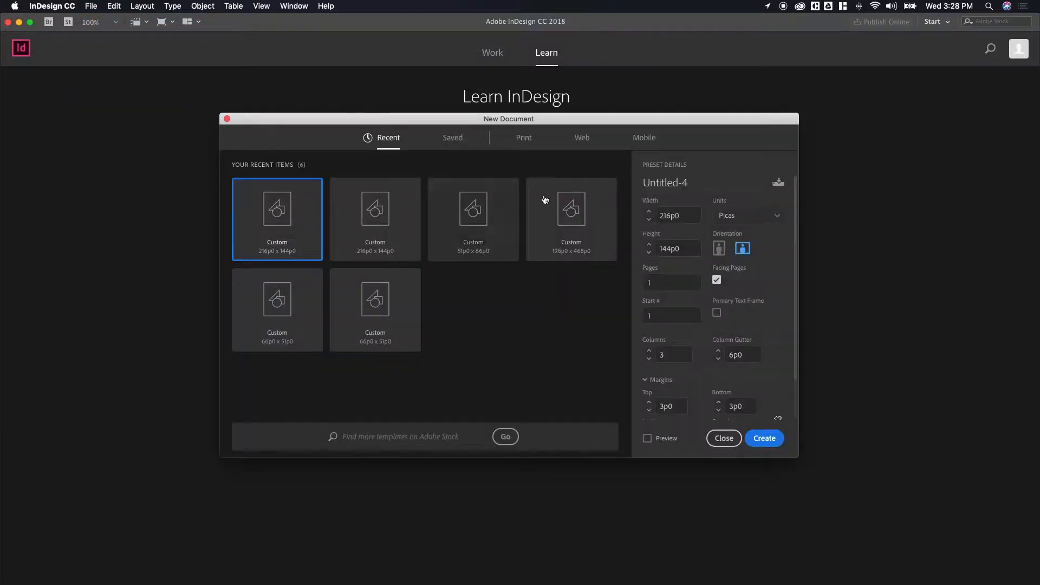
click(742, 225)
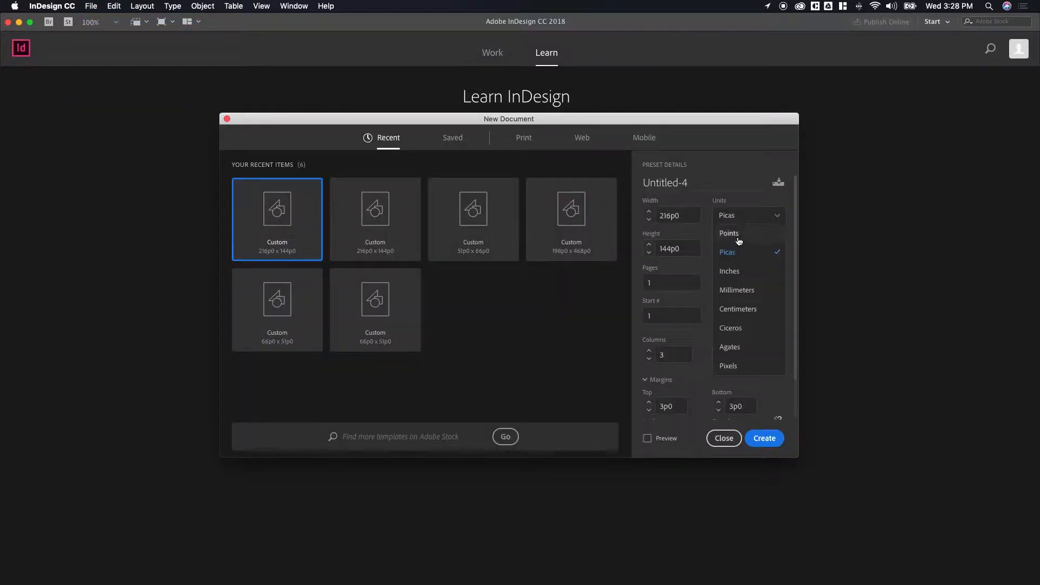
click(741, 272)
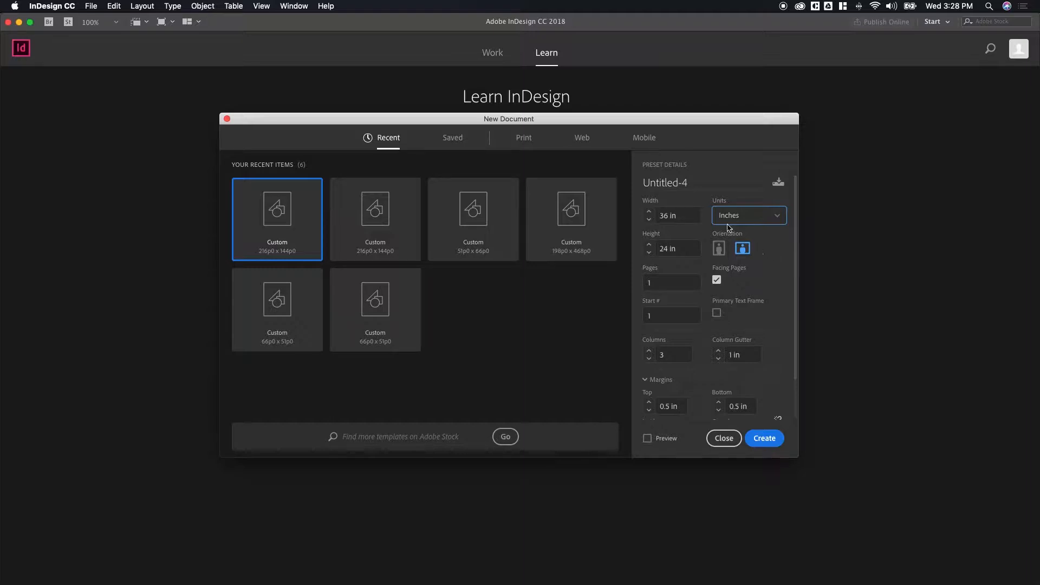
Check the new document's width, height, page count and number of columns.
click(689, 218)
click(688, 218)
key(Tab)
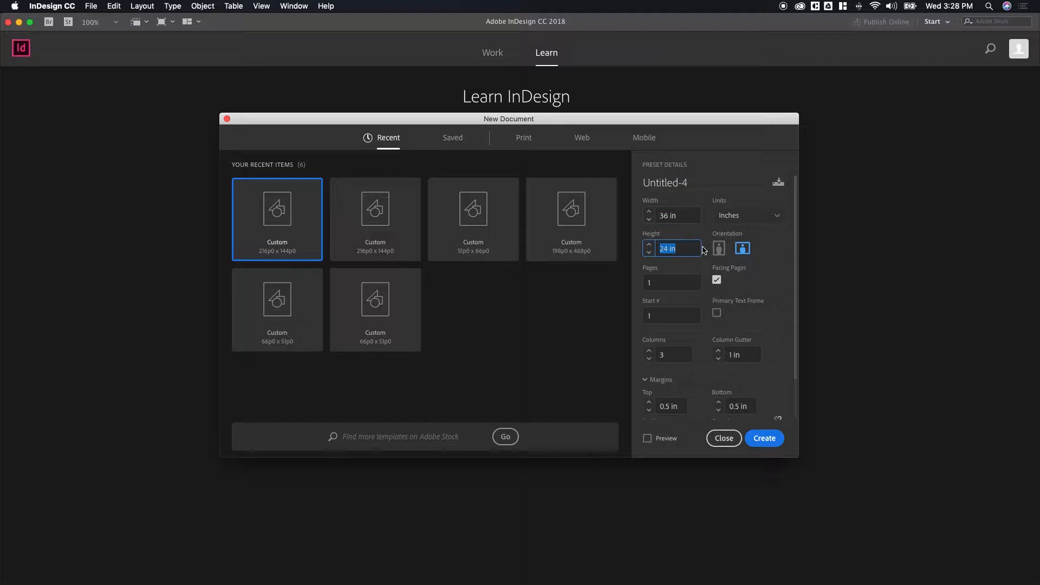
key(Tab)
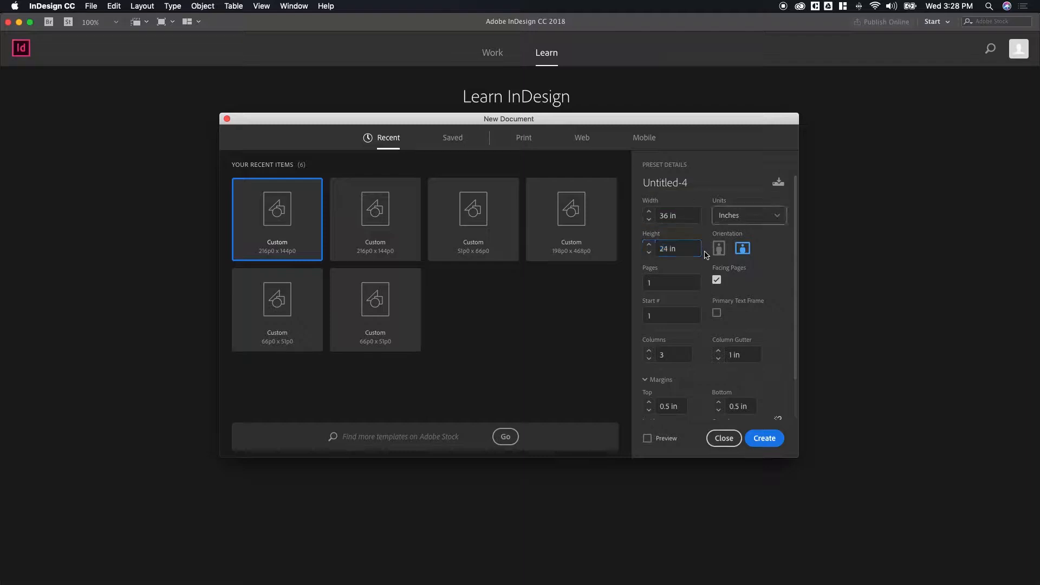
click(682, 279)
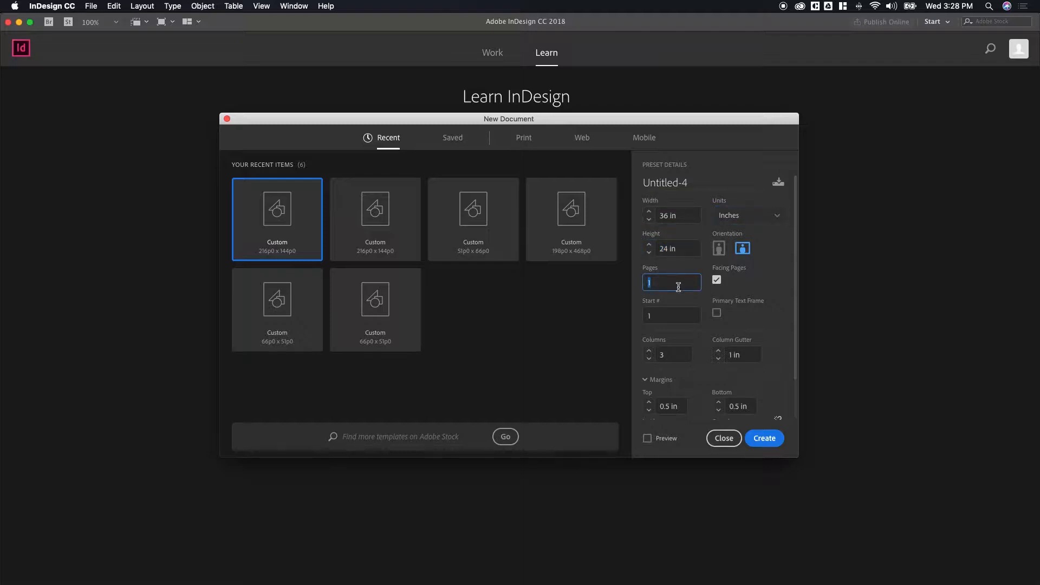
click(671, 356)
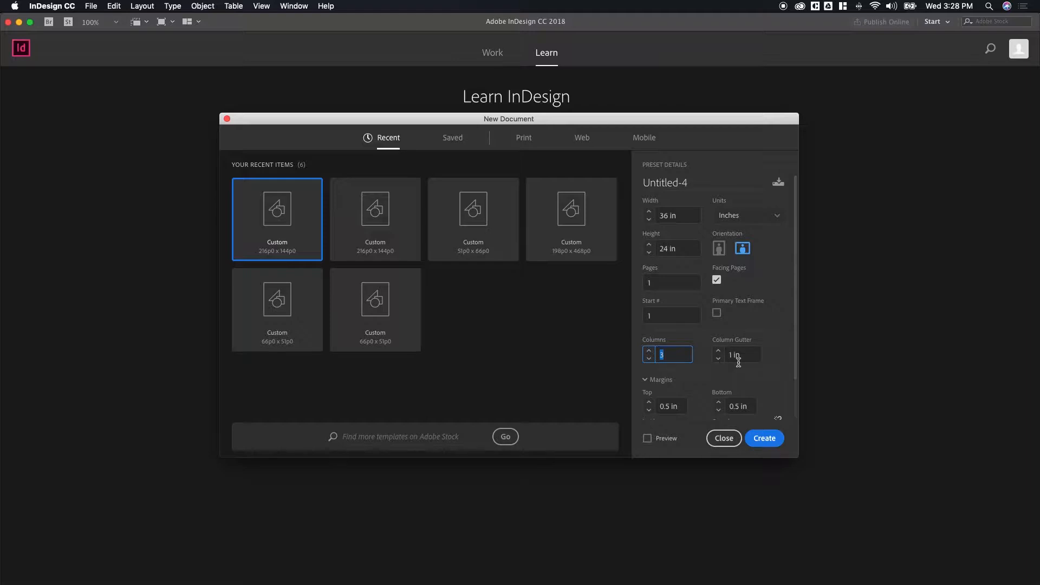
Set the column gutter to 1 in.
click(734, 357)
text(0.75 in)
key(Down)
key(Down)
key(Up)
triple_click(755, 362)
text(1)
Review the new document's margin settings and create the document.
click(700, 383)
click(699, 383)
scroll(698, 384, down, 2)
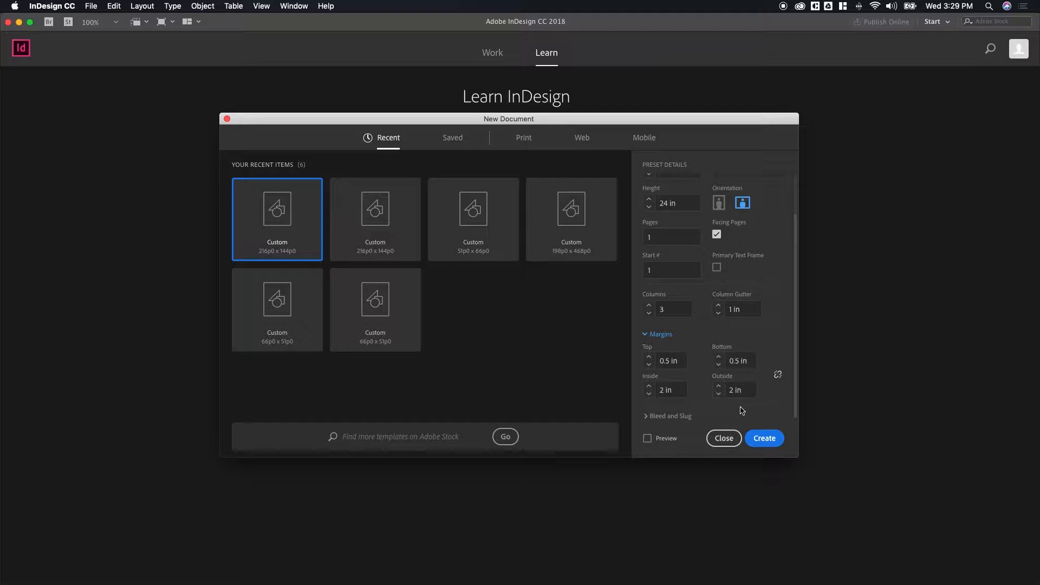
click(765, 442)
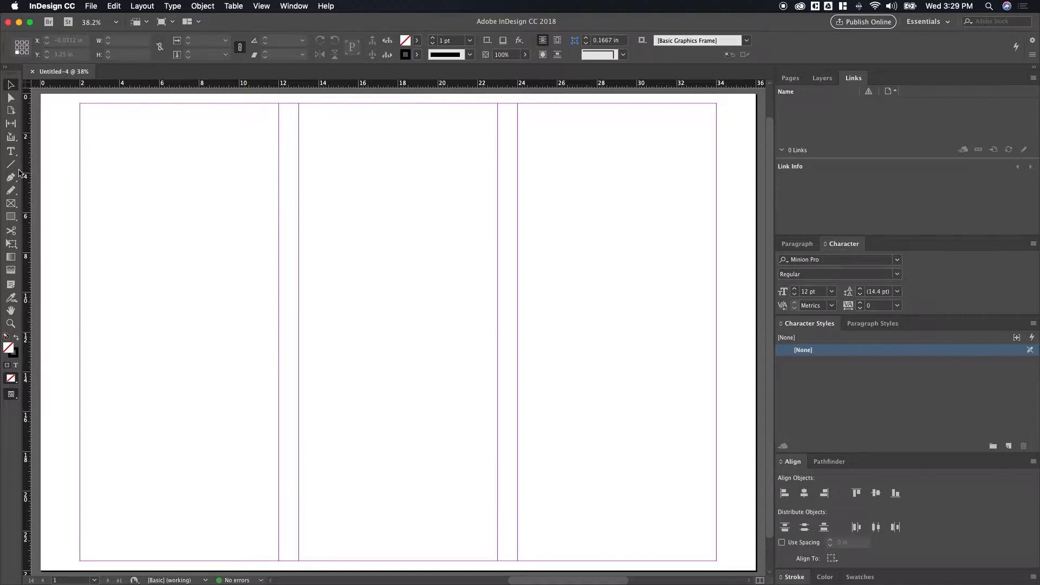
Draw a text frame about 10 in wide and 23 in high that fills the middle column.
click(12, 154)
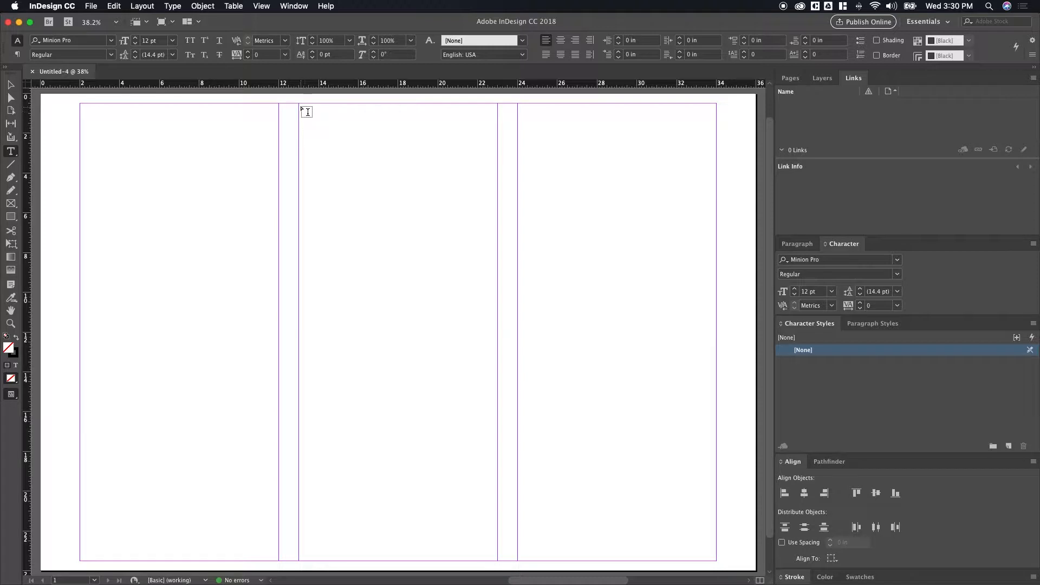
mouse_move(299, 104)
mouse_down()
mouse_move(316, 239)
mouse_move(366, 415)
mouse_move(441, 552)
mouse_move(495, 534)
mouse_up()
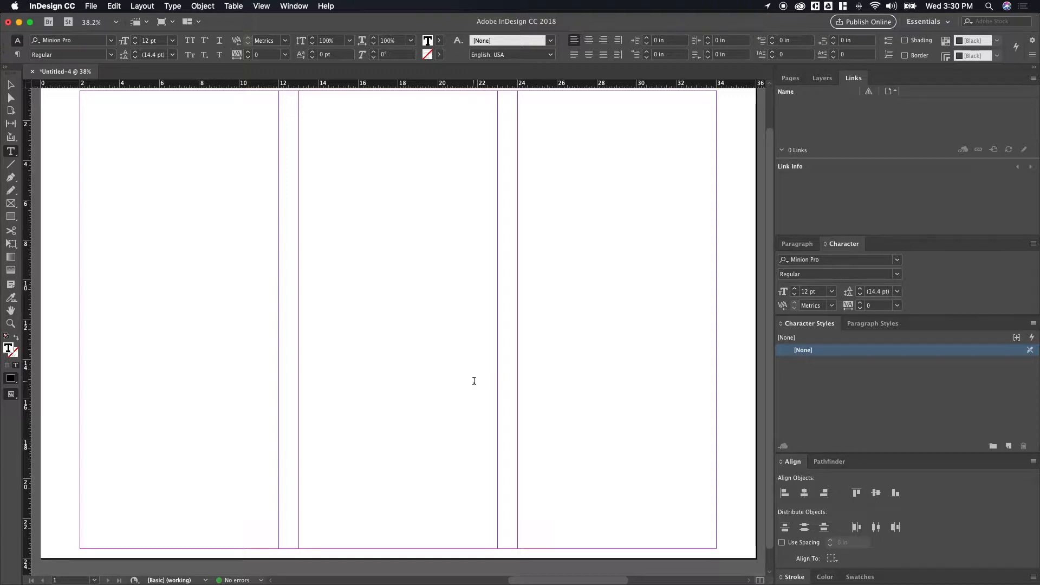
Switch to Google Drive in the browser, open the ACL18-W1 document and copy all of its text.
key(ctrl+Right)
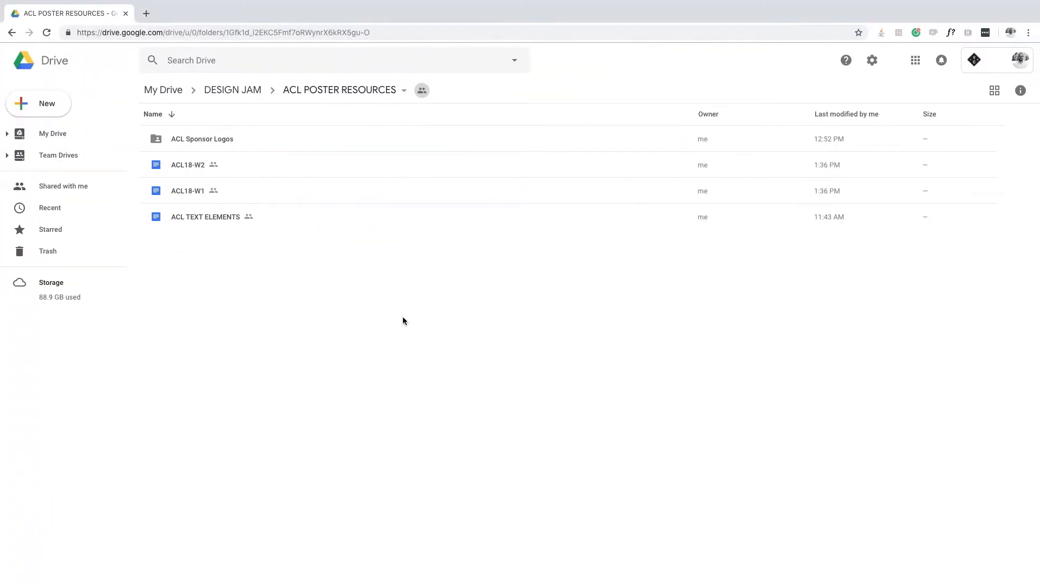
click(263, 197)
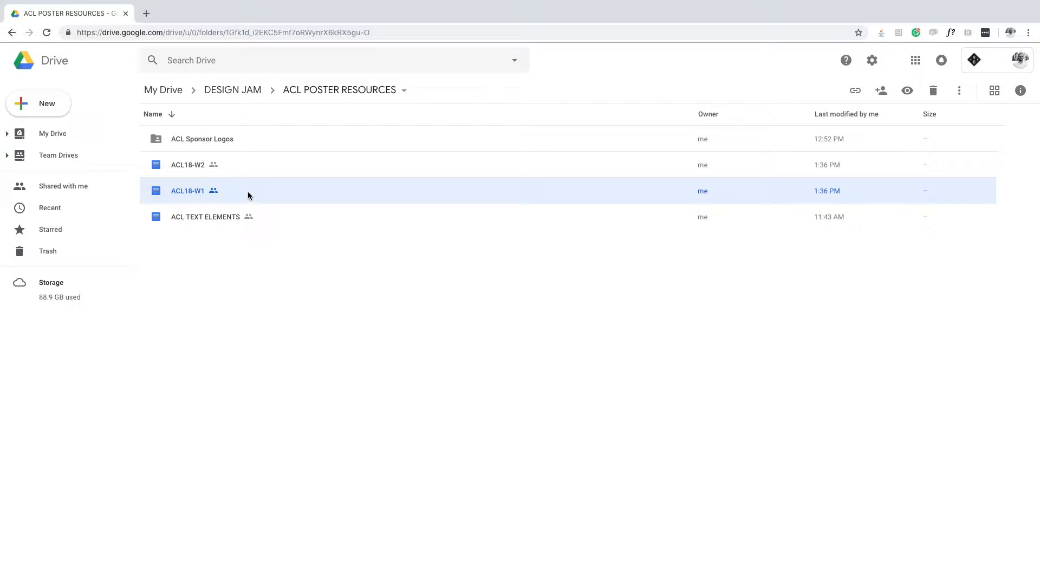
double_click(248, 191)
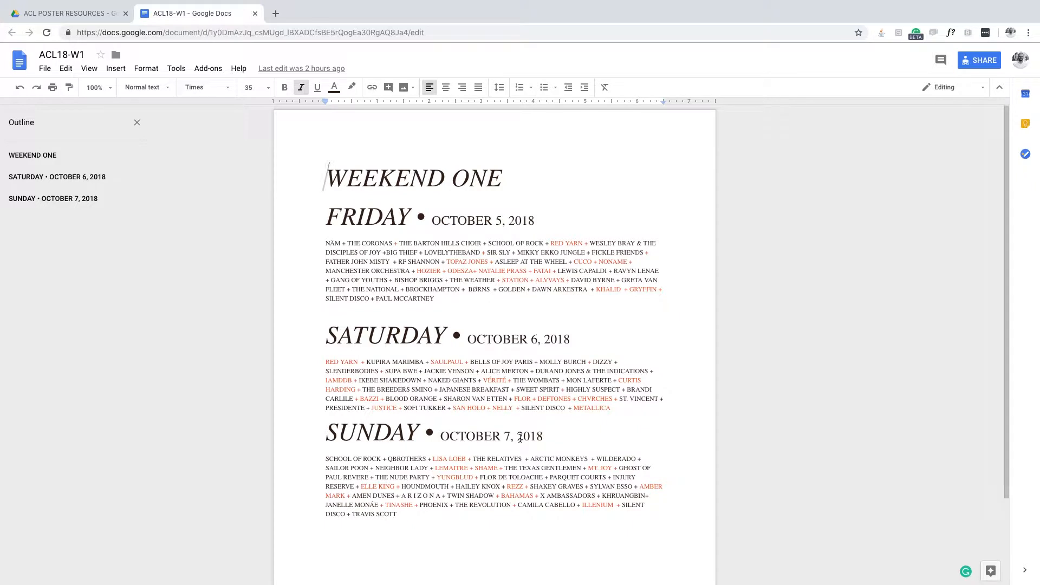
key(ctrl+a)
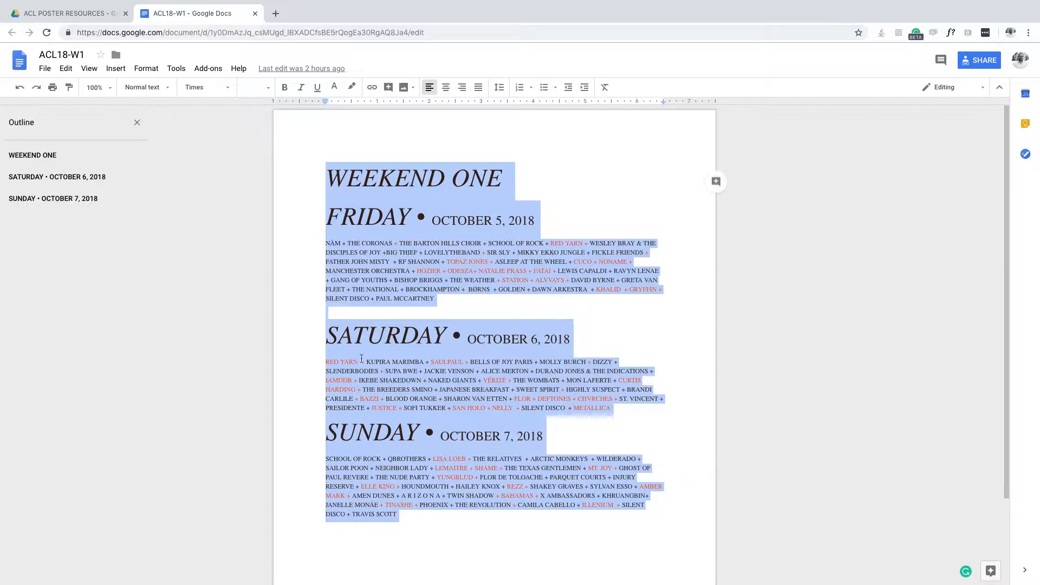
Return to InDesign and paste the copied Weekend One lineup into the middle column's text frame.
key(ctrl+Left)
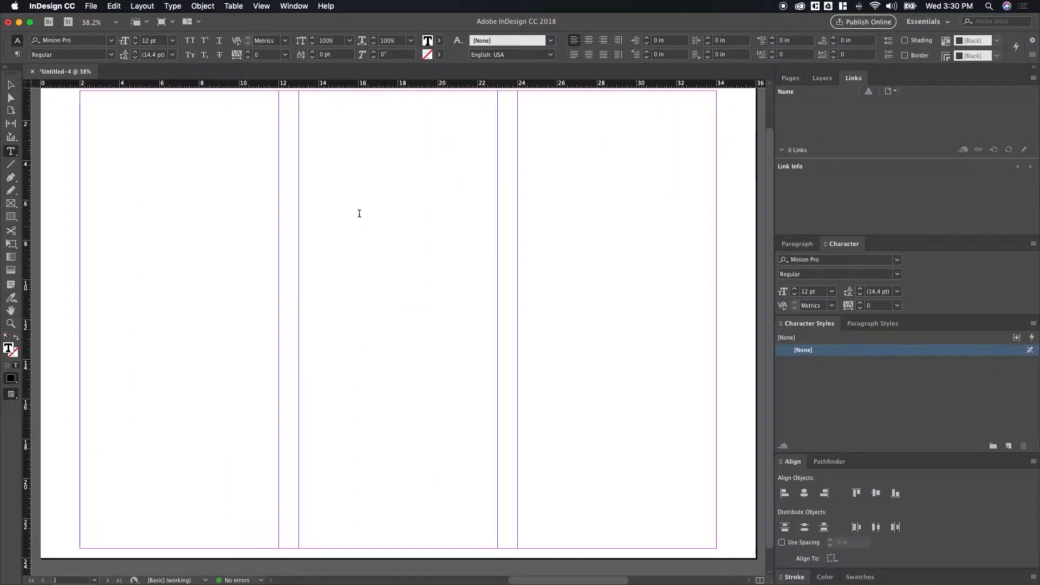
key(Escape)
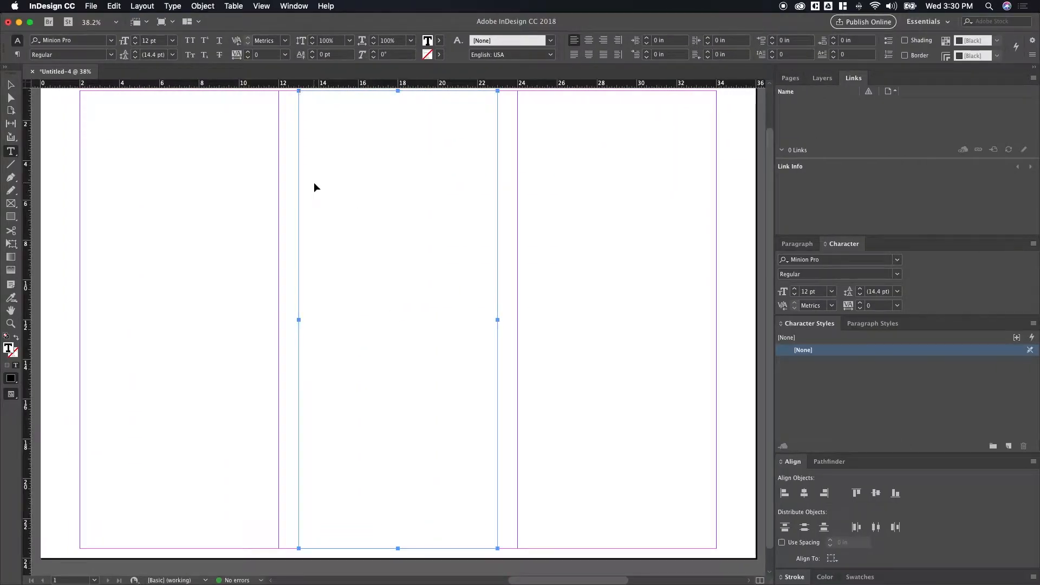
key(super+v)
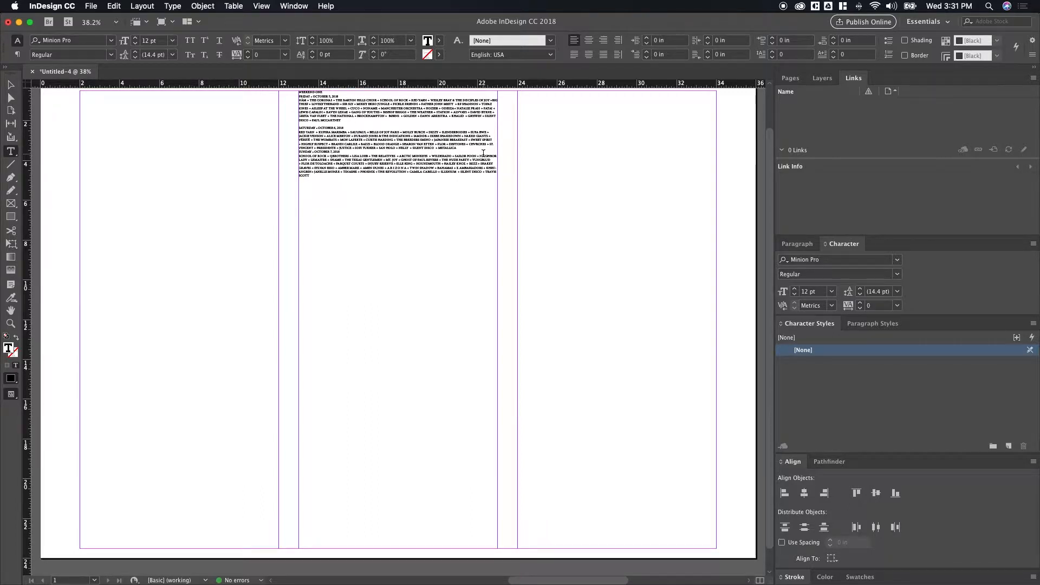
click(768, 153)
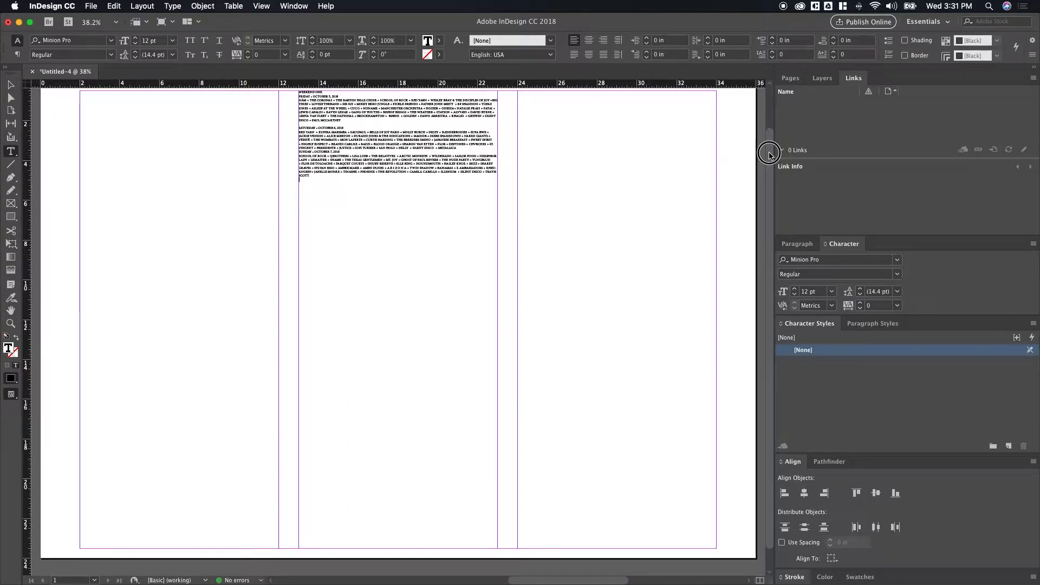
drag(768, 153, 766, 138)
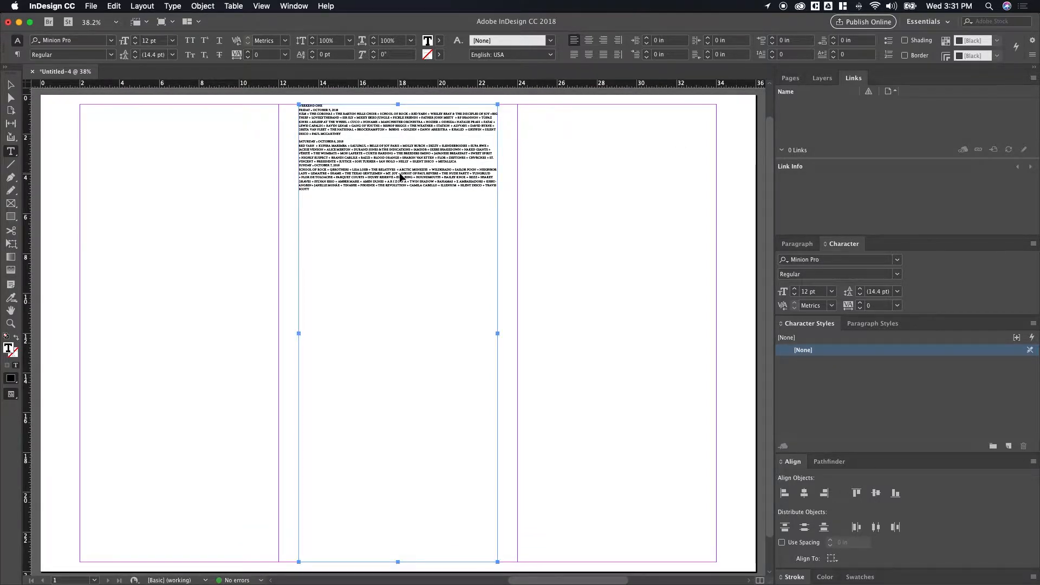
Set the font size of all the Weekend One lineup text to 30 pt.
key(super+a)
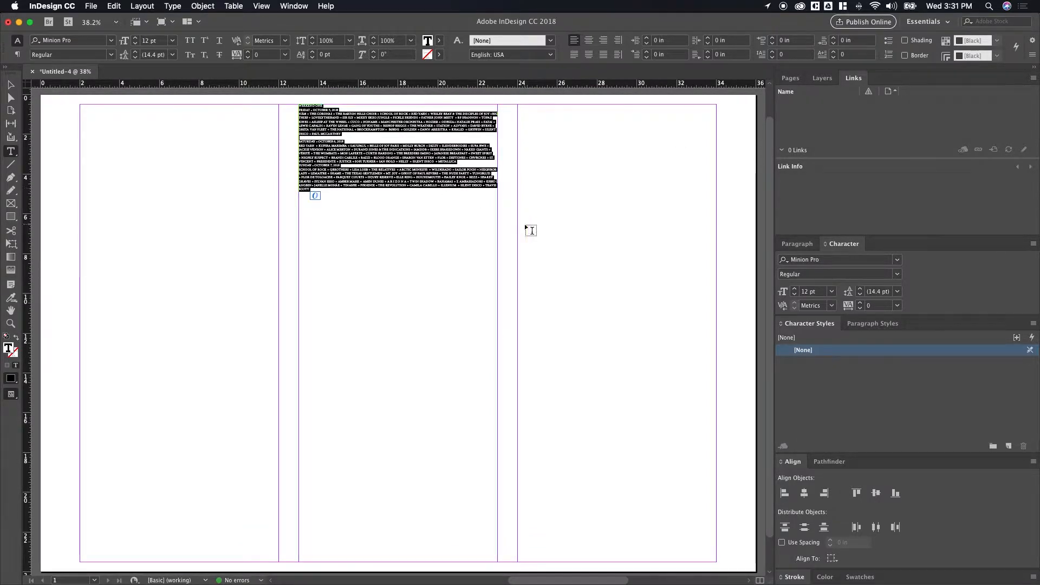
click(806, 293)
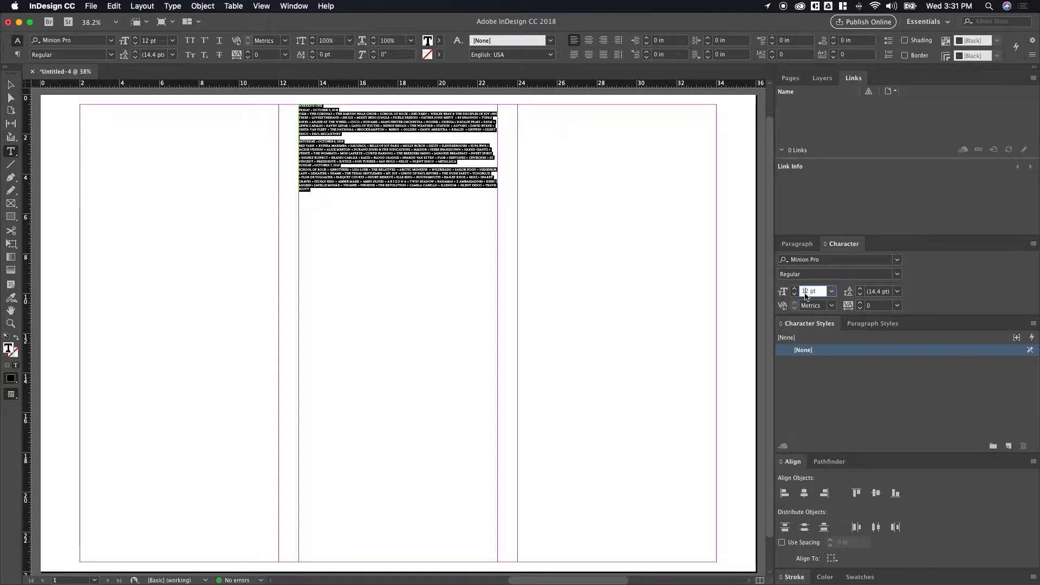
double_click(807, 292)
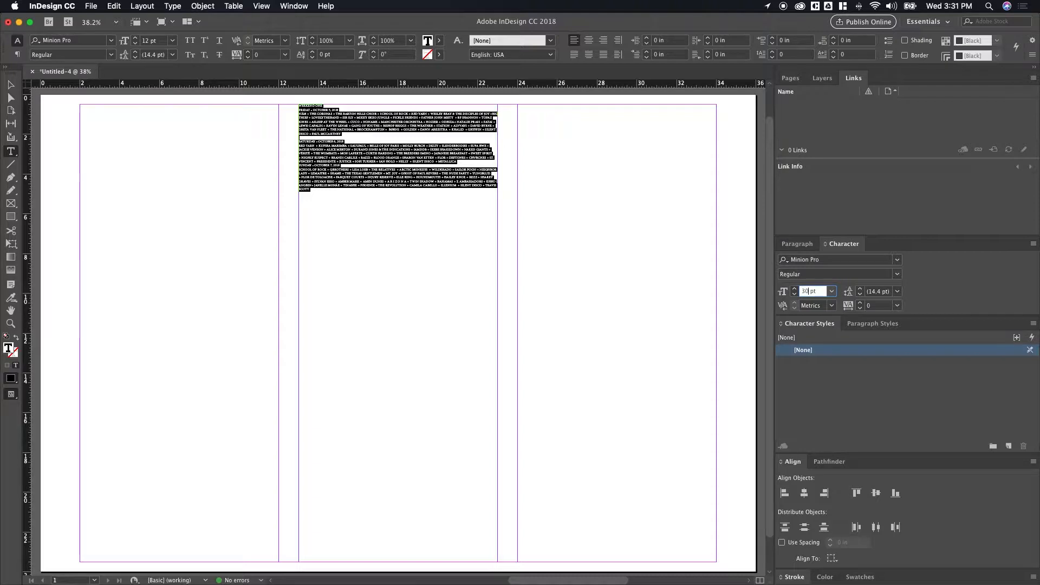
text(30)
key(Return)
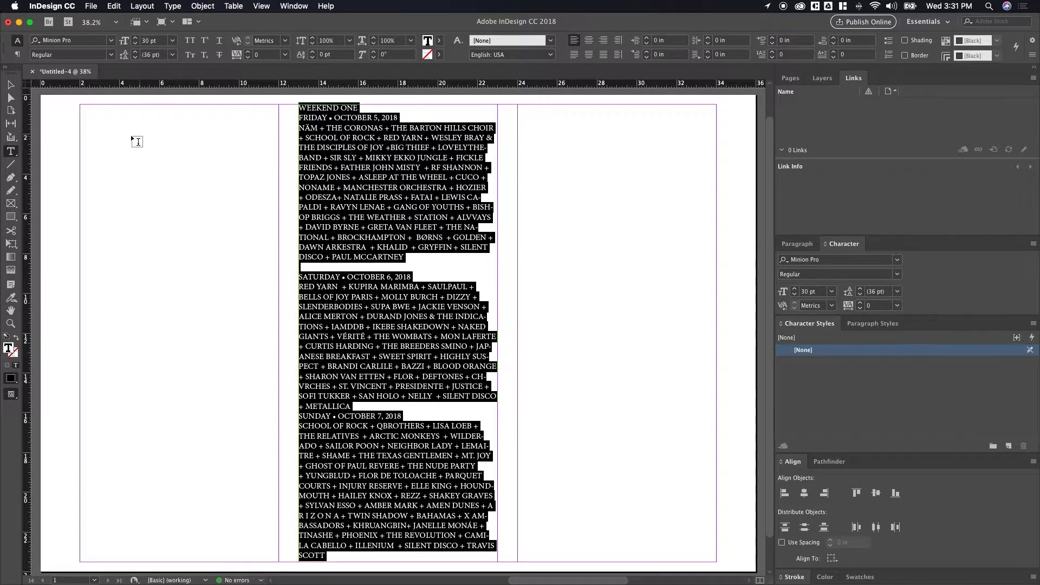
Duplicate the Weekend One text frame into the third column, aligned with its margins.
click(377, 216)
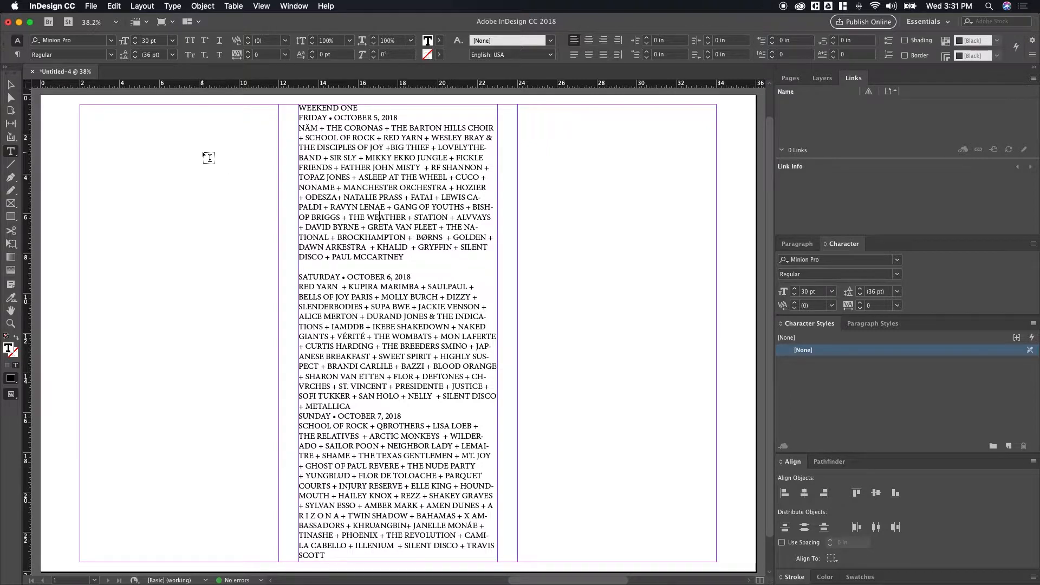
key(Escape)
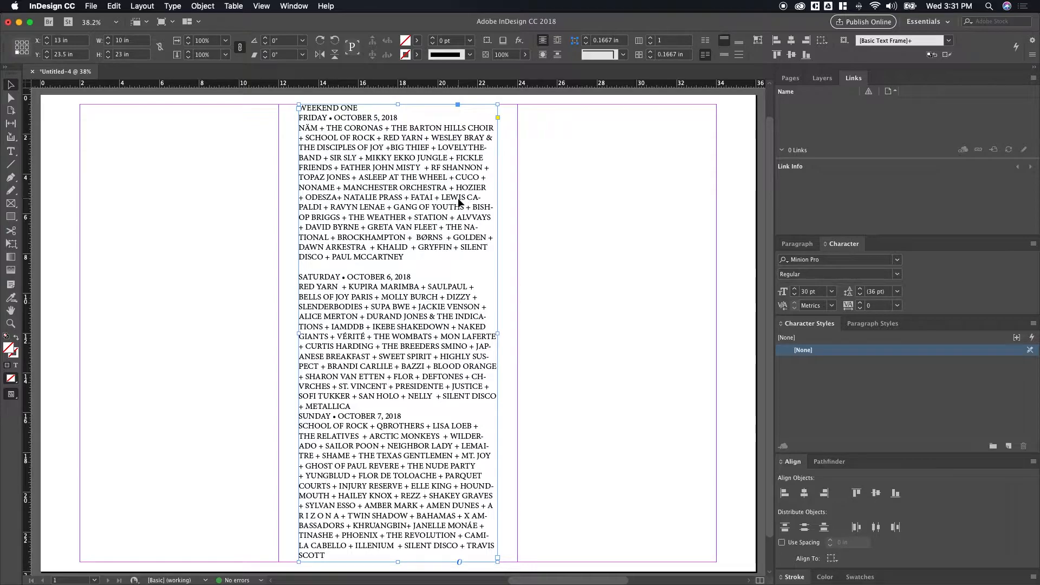
drag(457, 197, 658, 196)
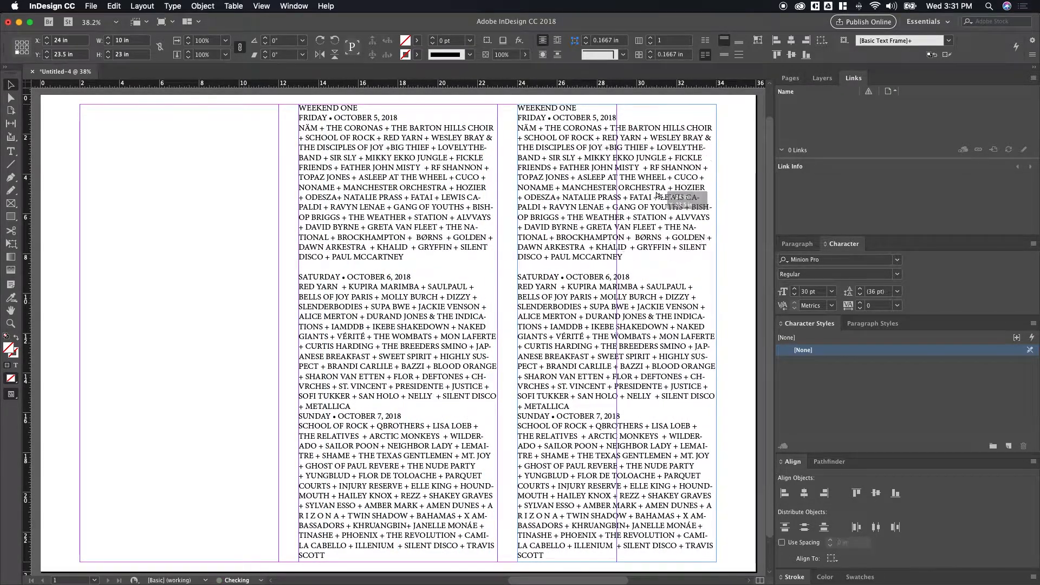
Delete all the text inside the duplicated frame in the third column.
triple_click(609, 198)
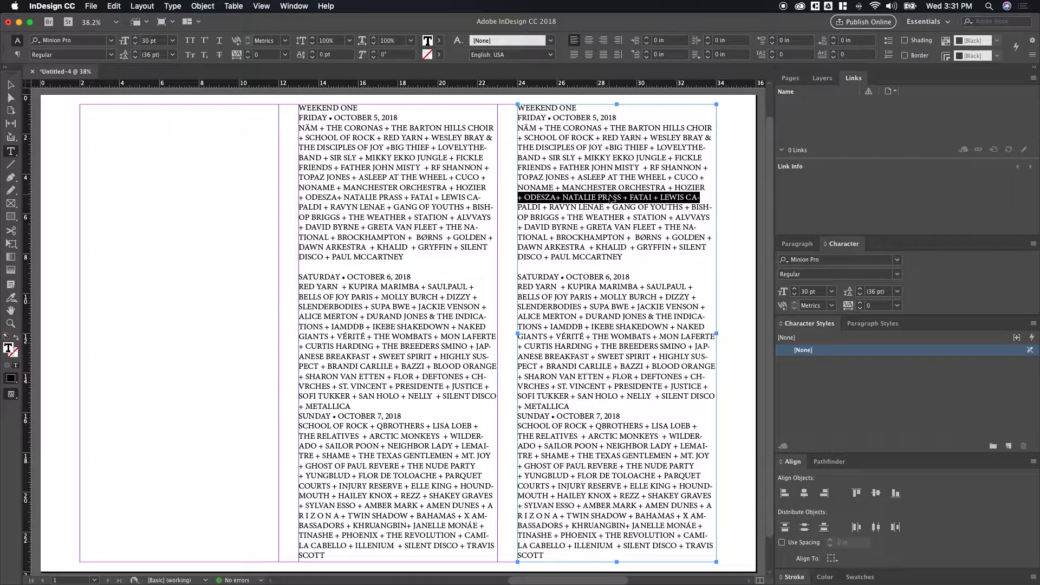
key(super+a)
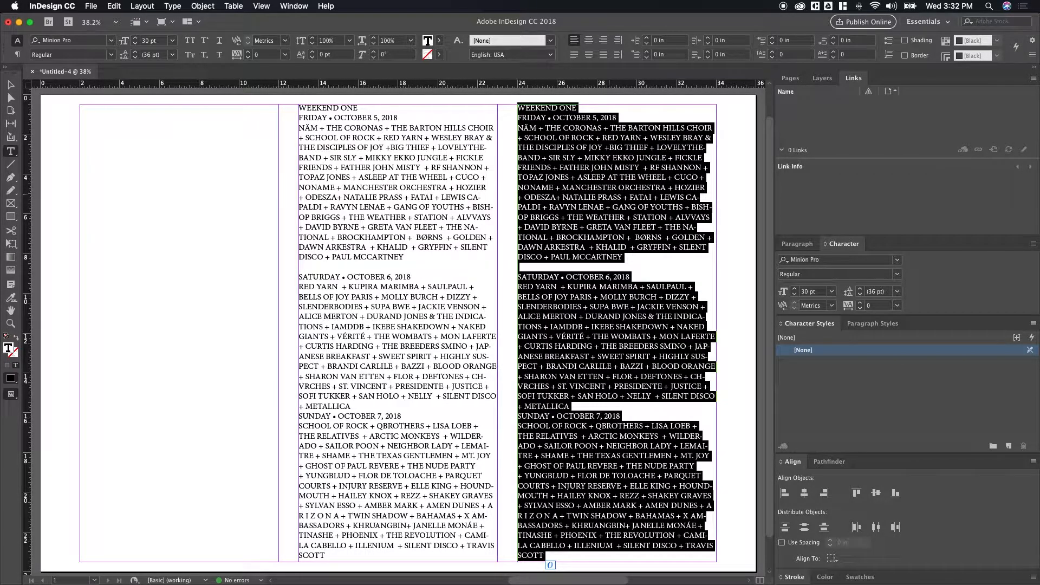
key(BackSpace)
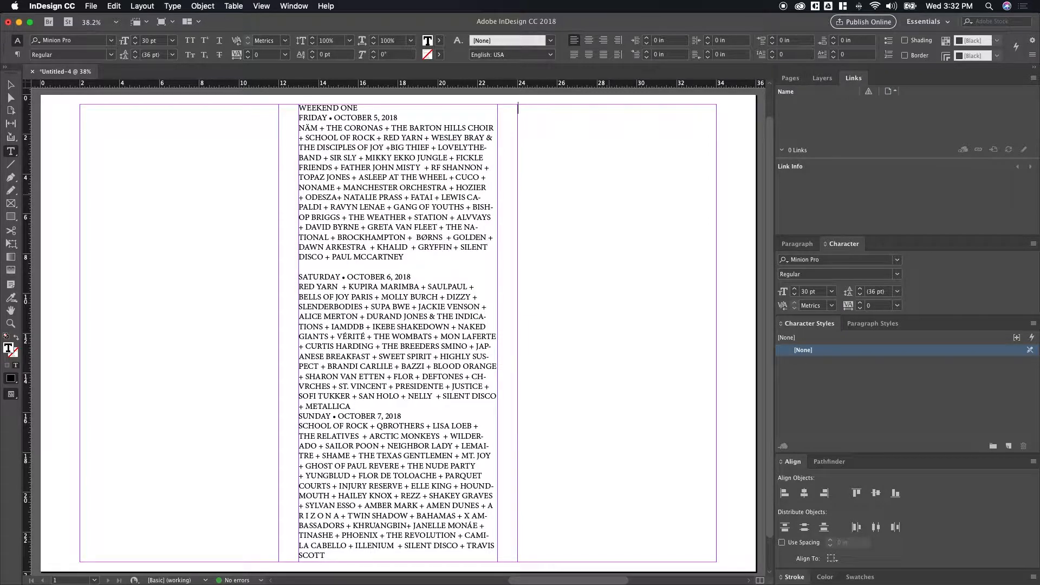
Switch back to Google Drive in the browser, open the ACL18-W2 document and copy all of its text.
key(ctrl+Right)
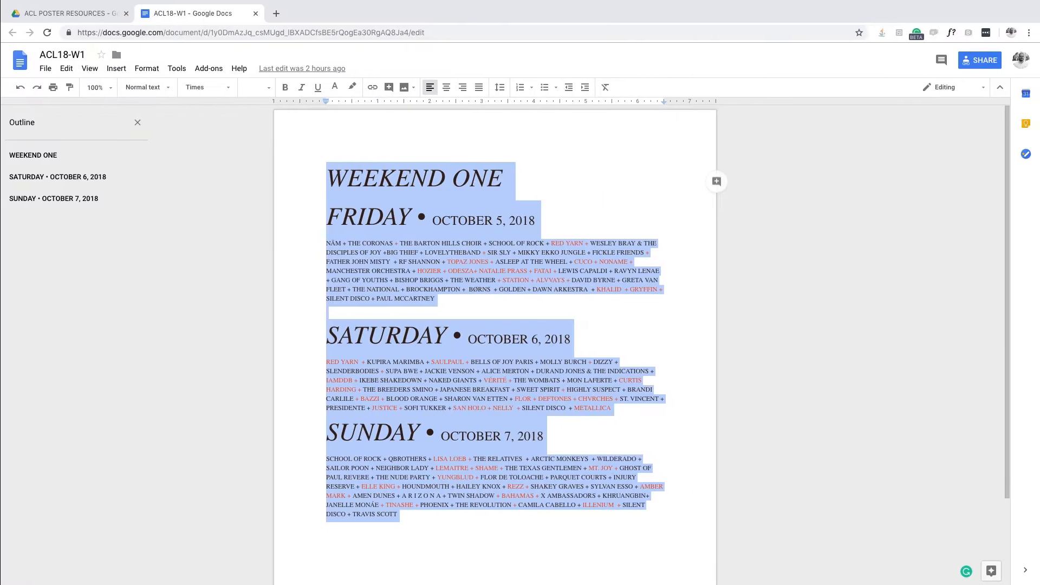
click(93, 7)
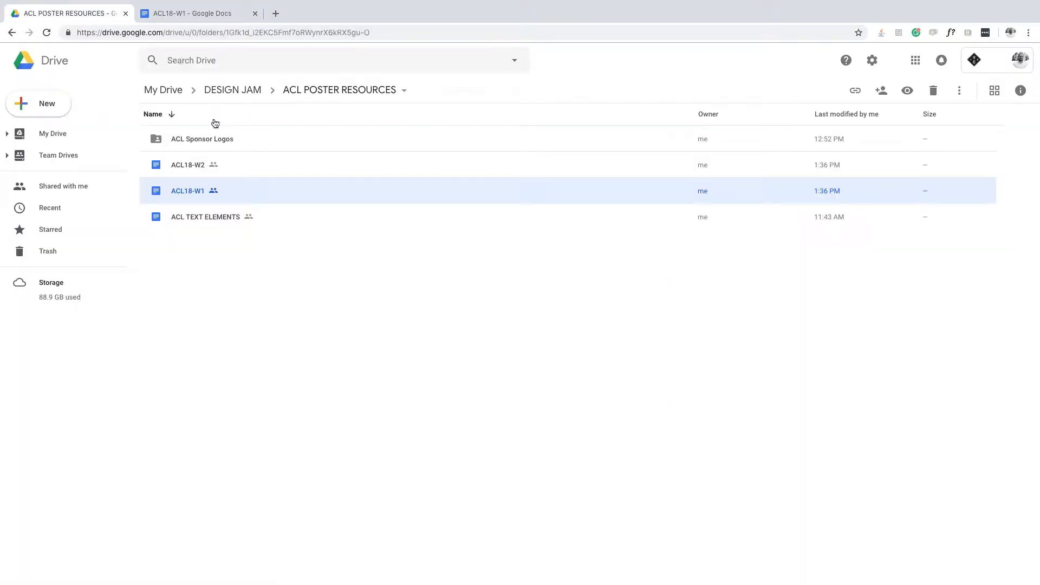
double_click(241, 164)
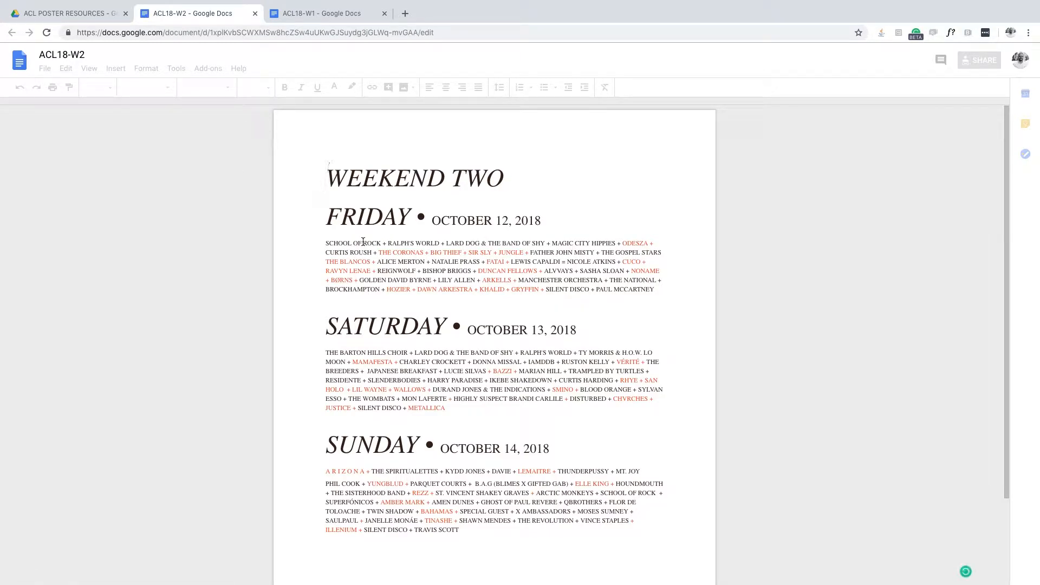
key(ctrl+a)
key(super+c)
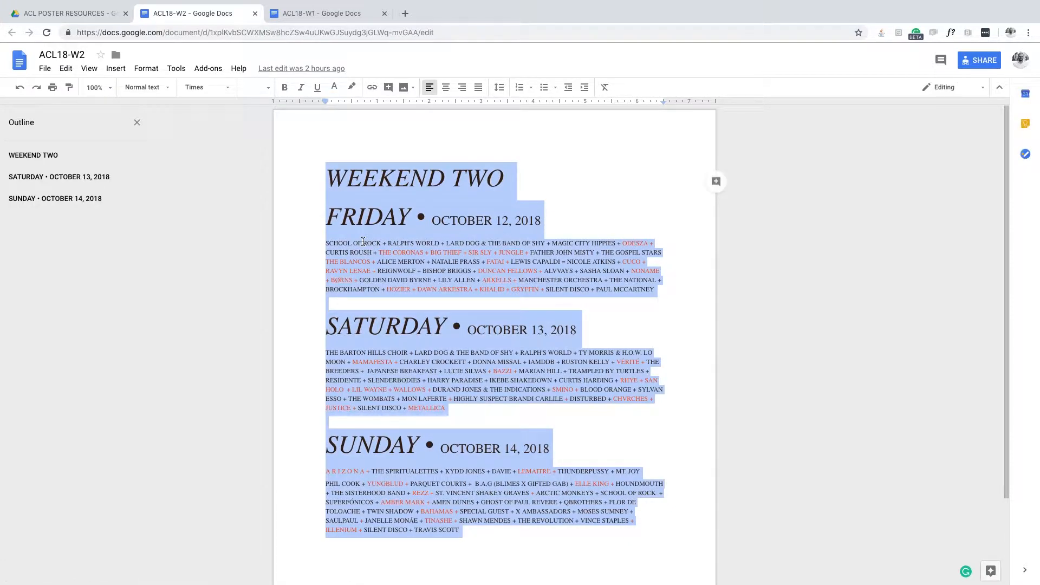
Switch back to InDesign and paste the Weekend Two lineup into the empty text frame in the third column.
key(ctrl+Left)
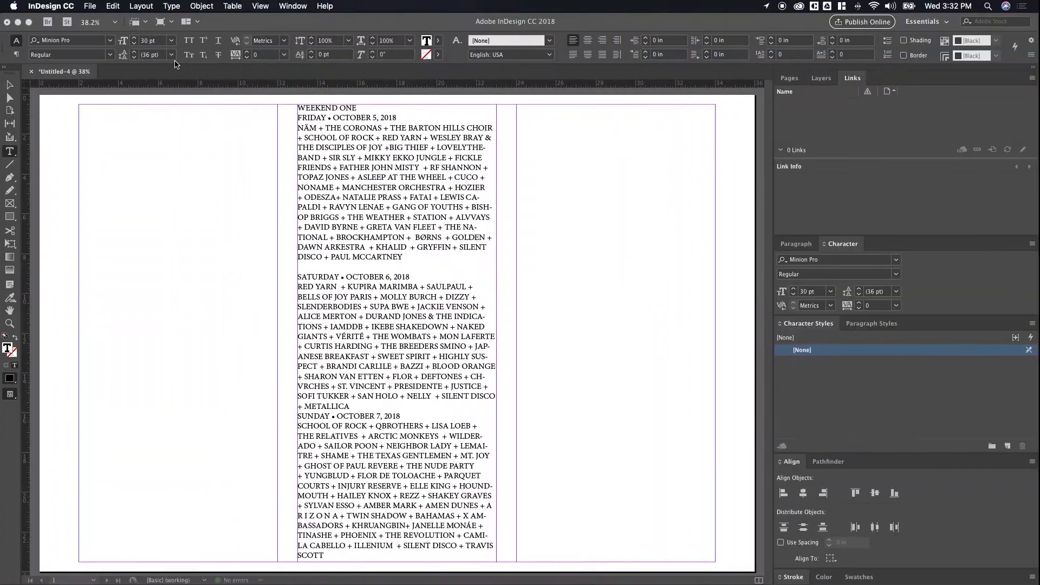
key(Escape)
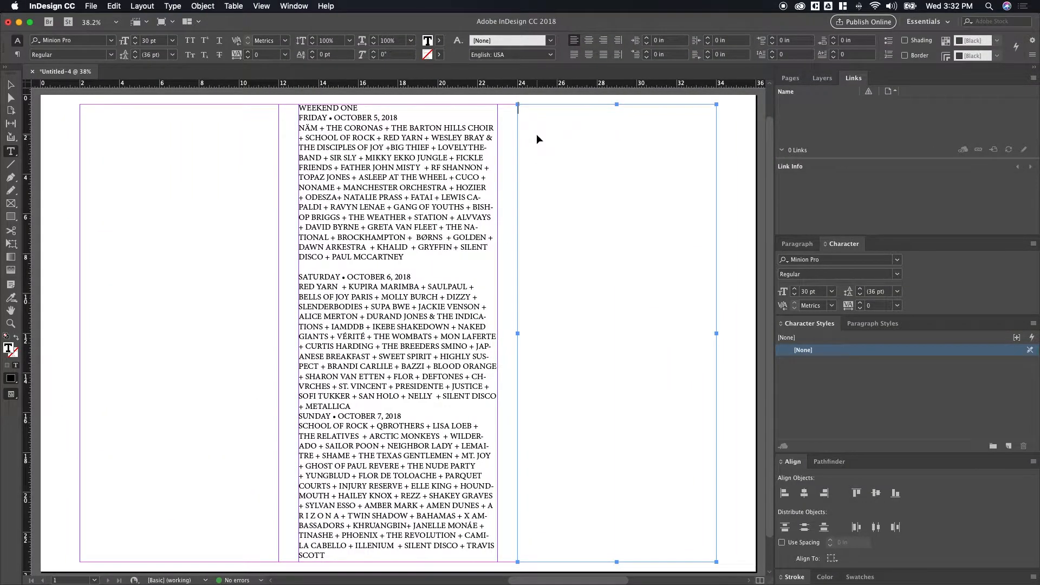
click(544, 404)
key(super+v)
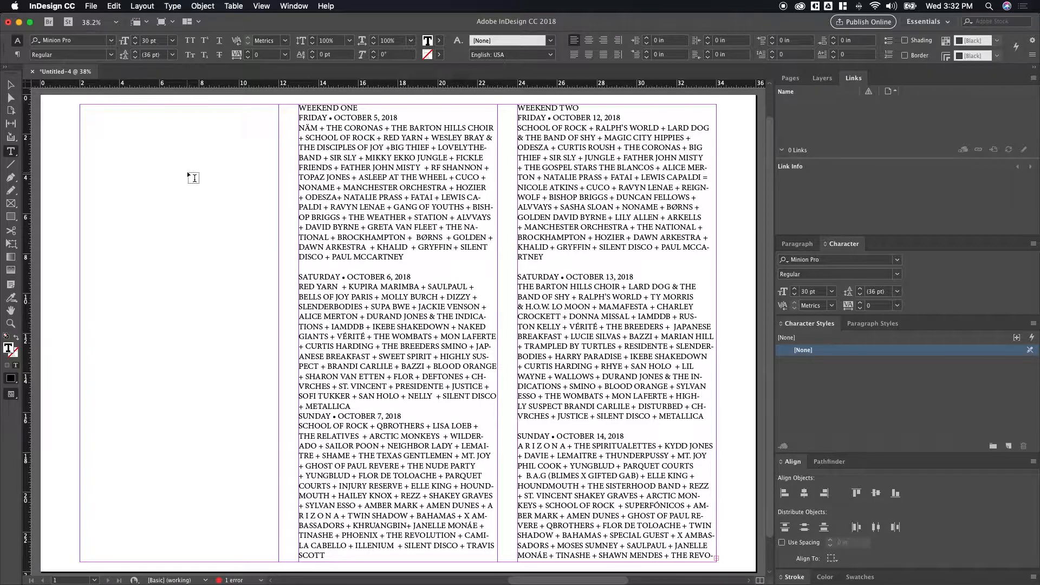
Set the font size of both the Weekend One and Weekend Two text frames to 24 pt.
key(Escape)
shift+click(479, 271)
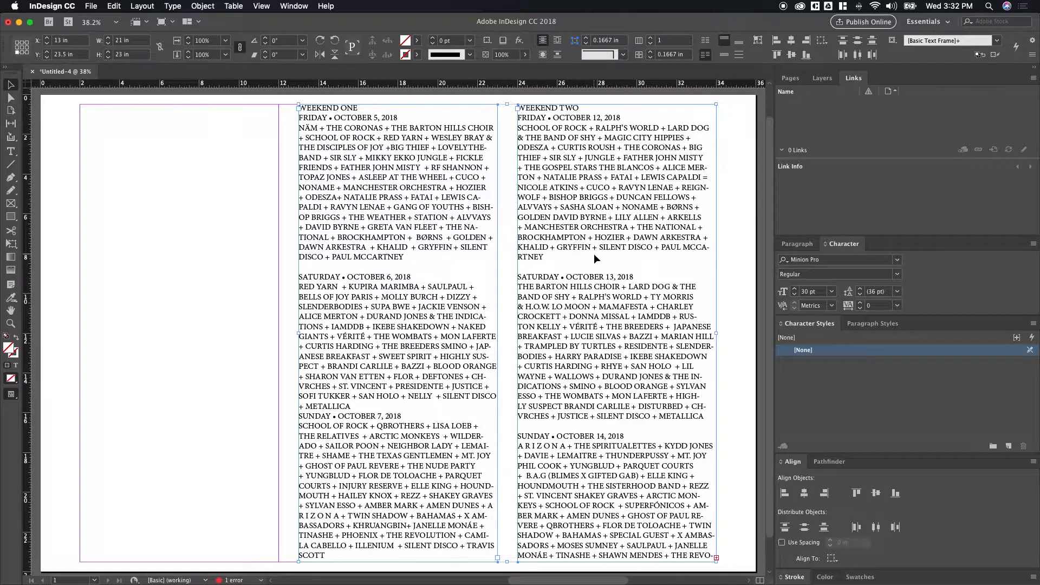
click(805, 292)
key(BackSpace)
text(2)
text(4)
key(Return)
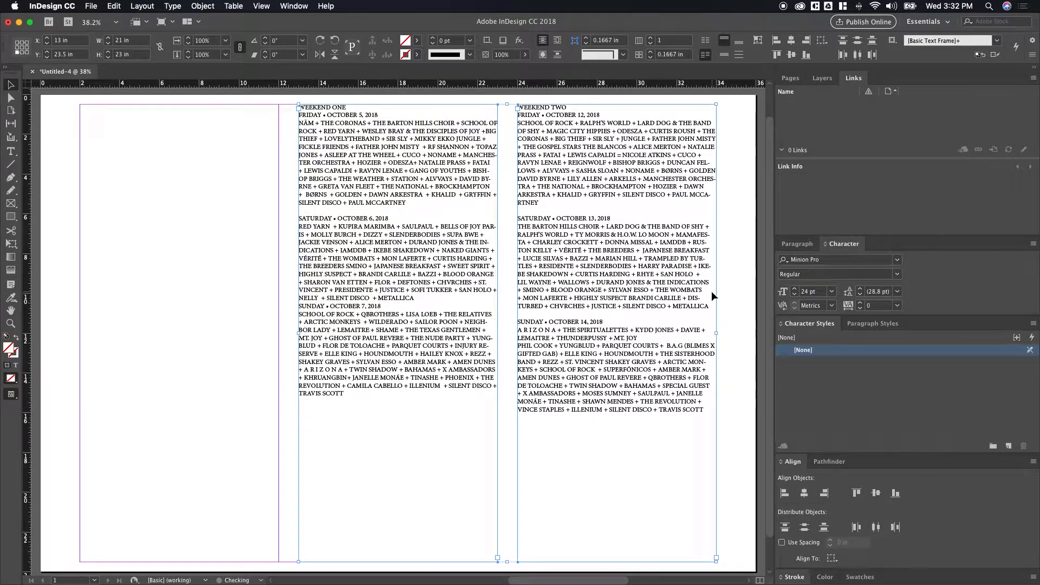
click(199, 237)
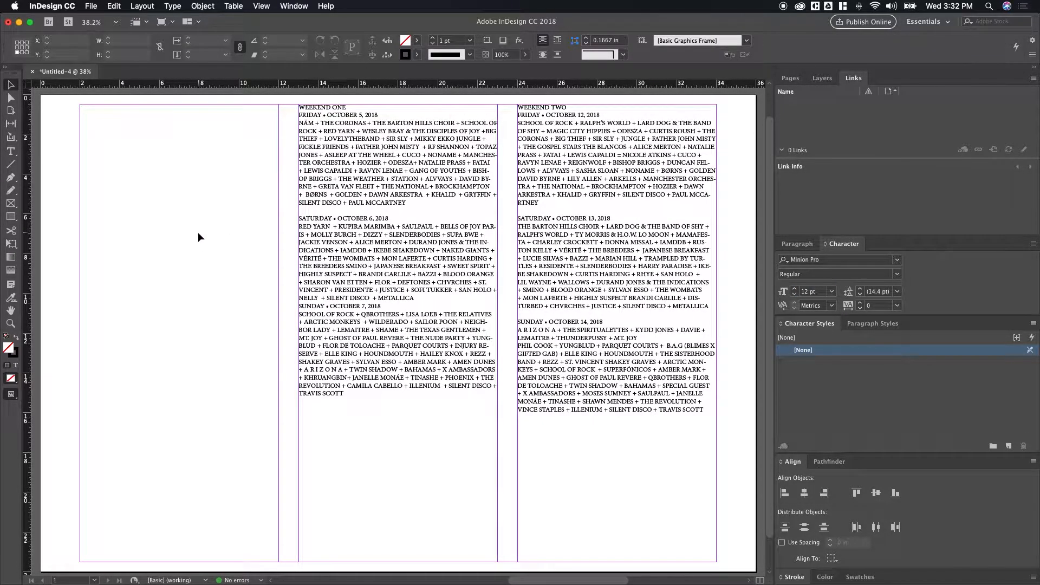
Duplicate the Weekend One text frame into the first column, aligned with its margins, and delete all of the copy's text.
click(336, 372)
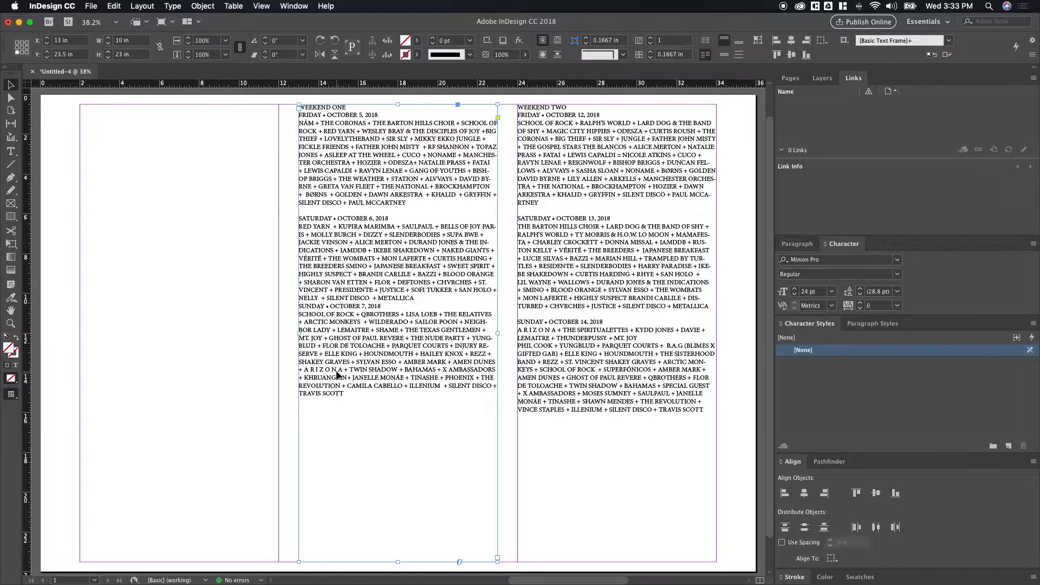
drag(336, 372, 119, 354)
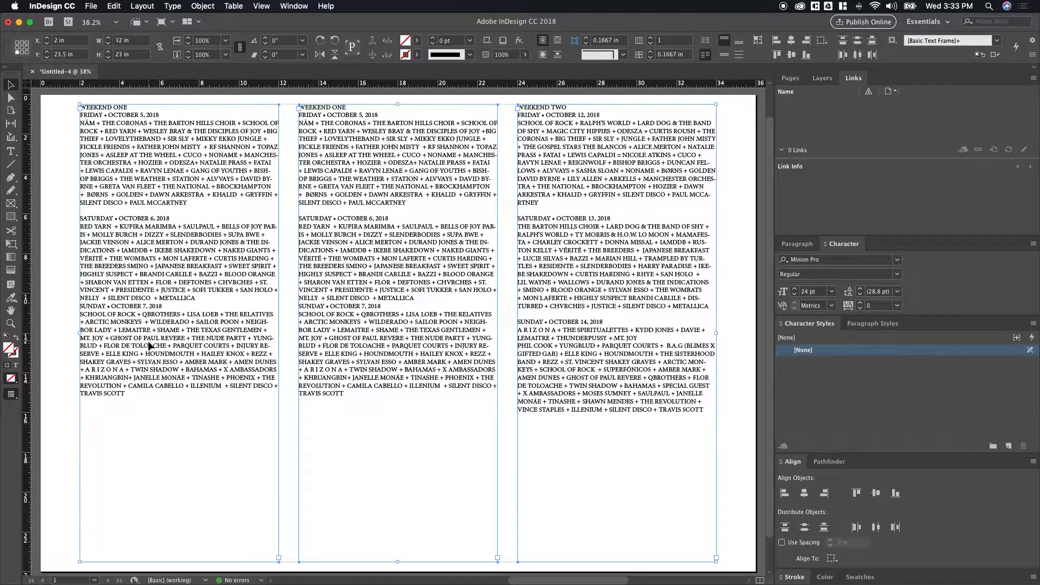
double_click(149, 343)
click(146, 360)
key(Escape)
key(super+a)
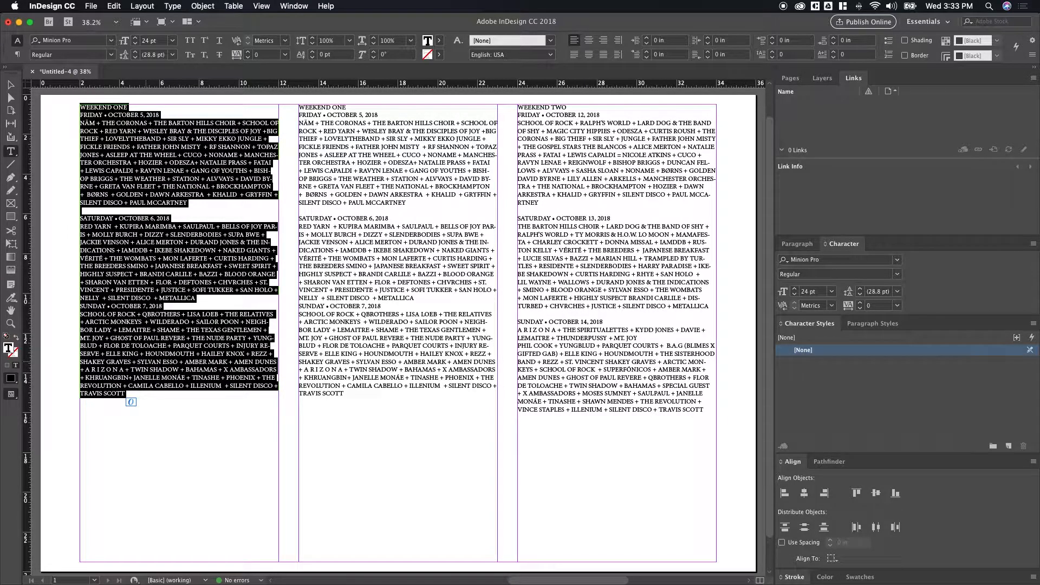
key(BackSpace)
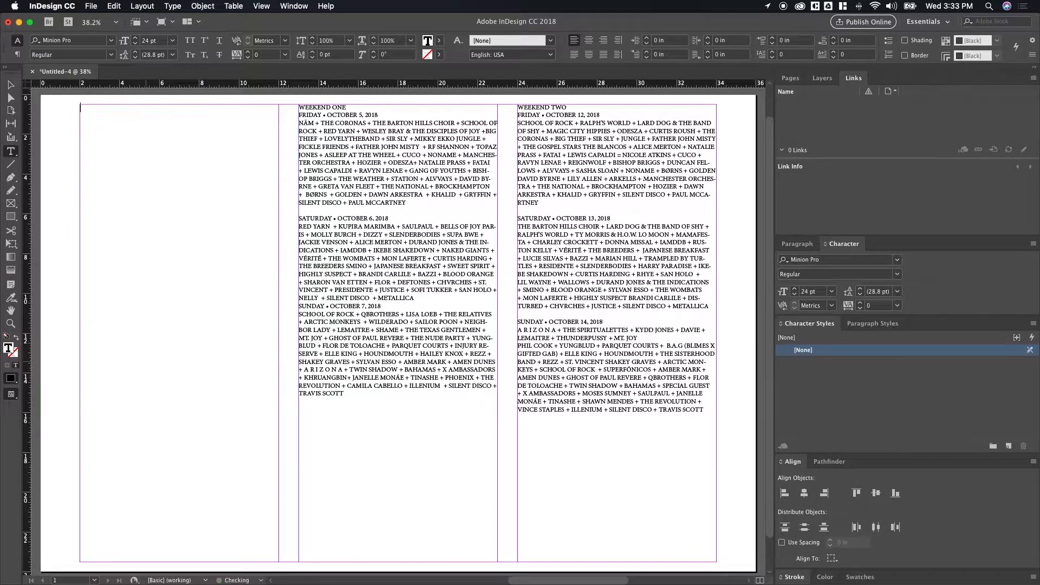
Switch to Google Drive in the browser, open ACL TEXT ELEMENTS and copy the festival title, dates, location and ticket lines.
key(super+Tab)
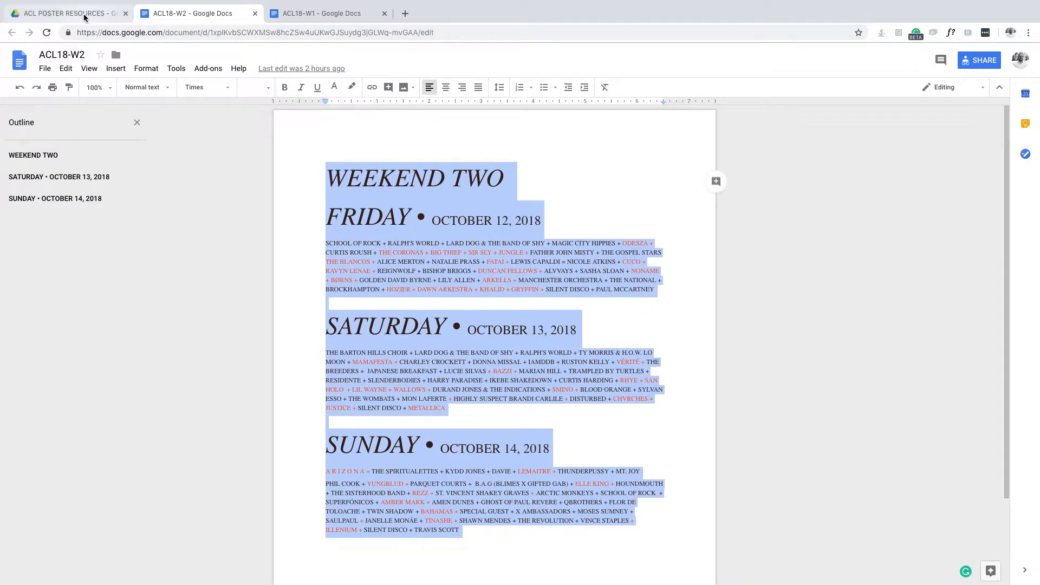
click(71, 13)
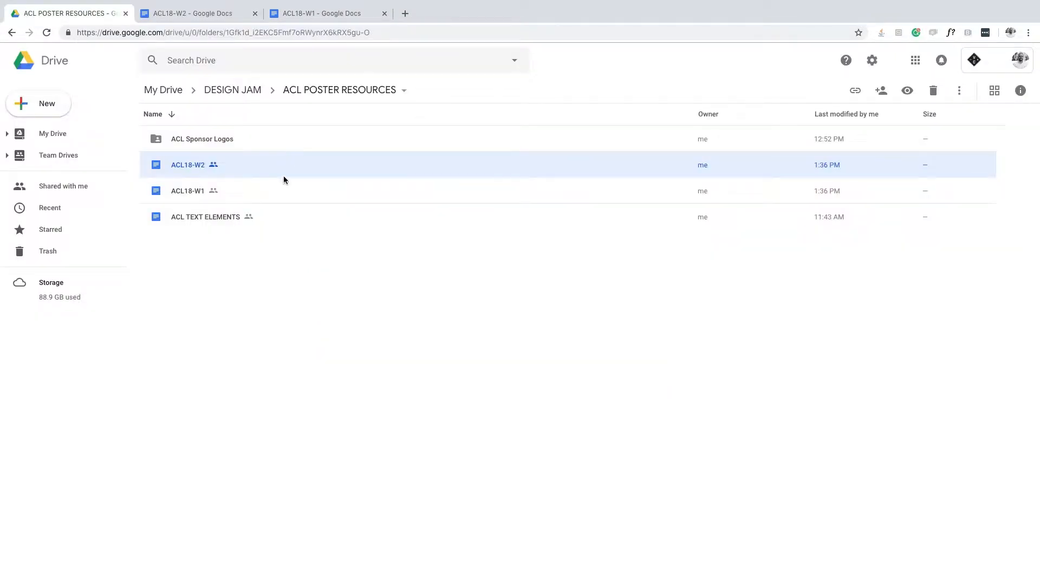
double_click(268, 214)
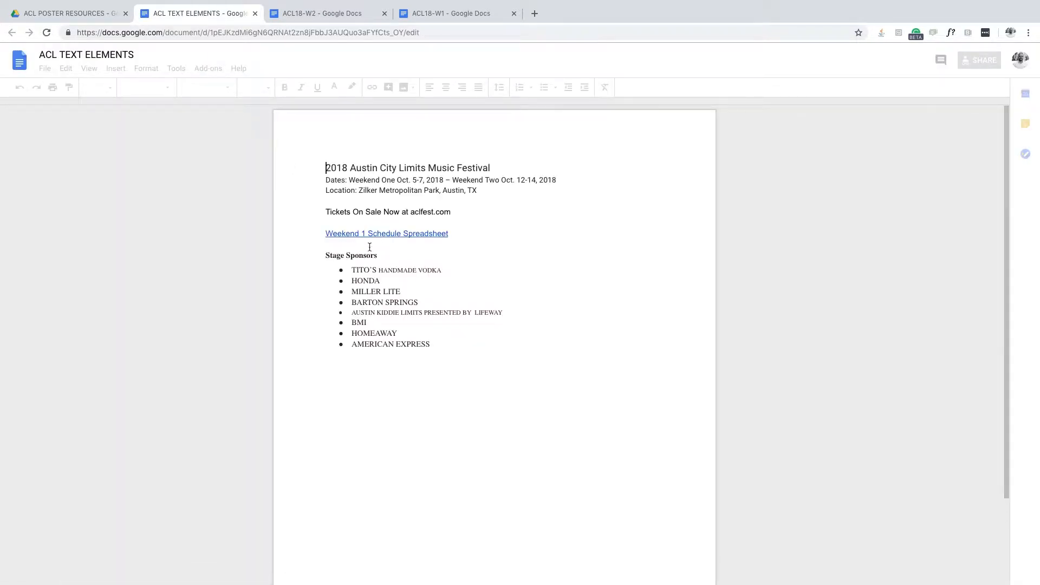
drag(458, 213, 324, 170)
key(super+c)
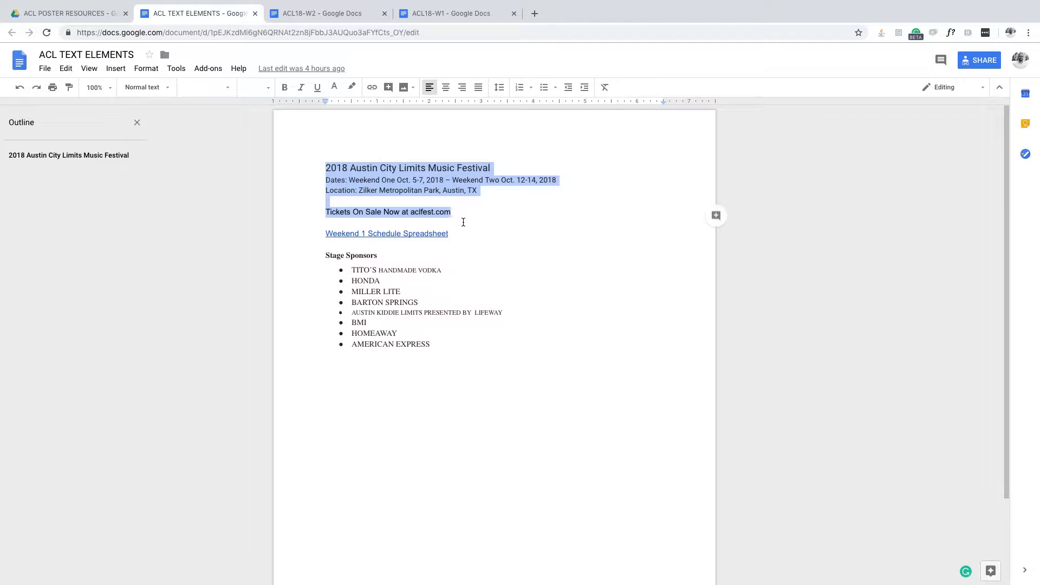
Switch back to InDesign, paste the festival details into the first column's empty text frame and deselect the frame.
key(ctrl+Left)
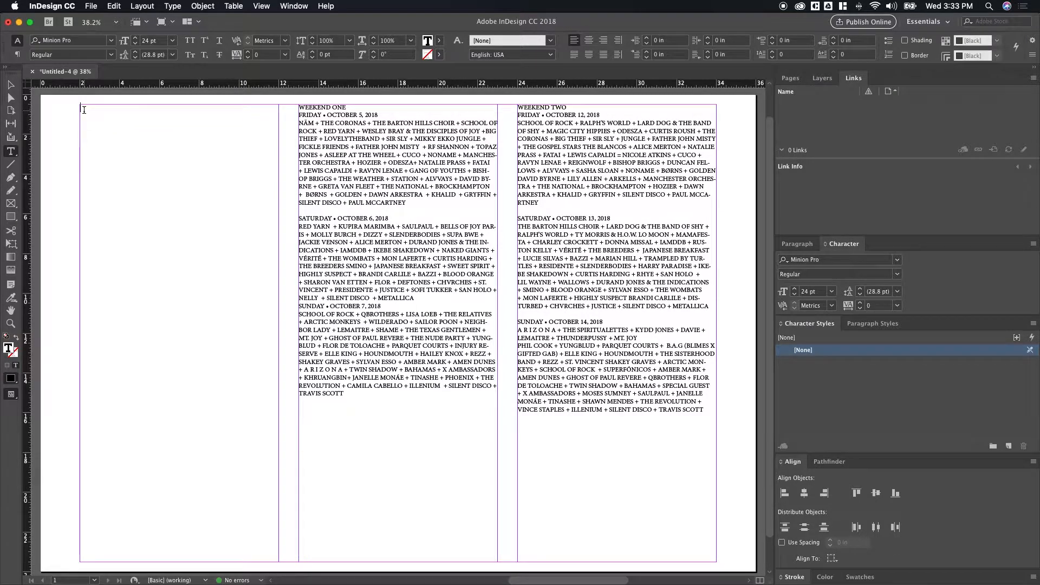
key(super)
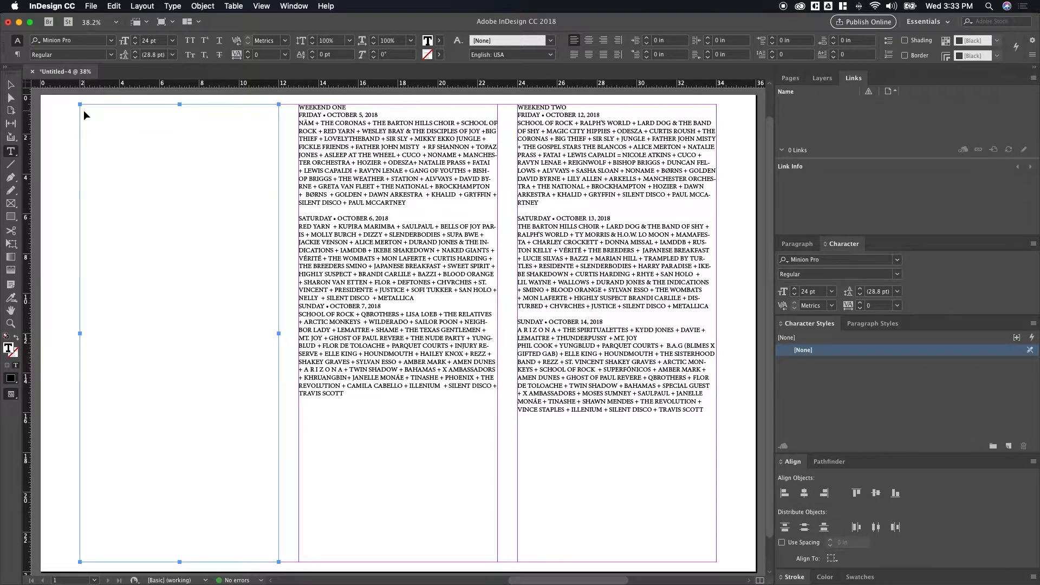
key(super+v)
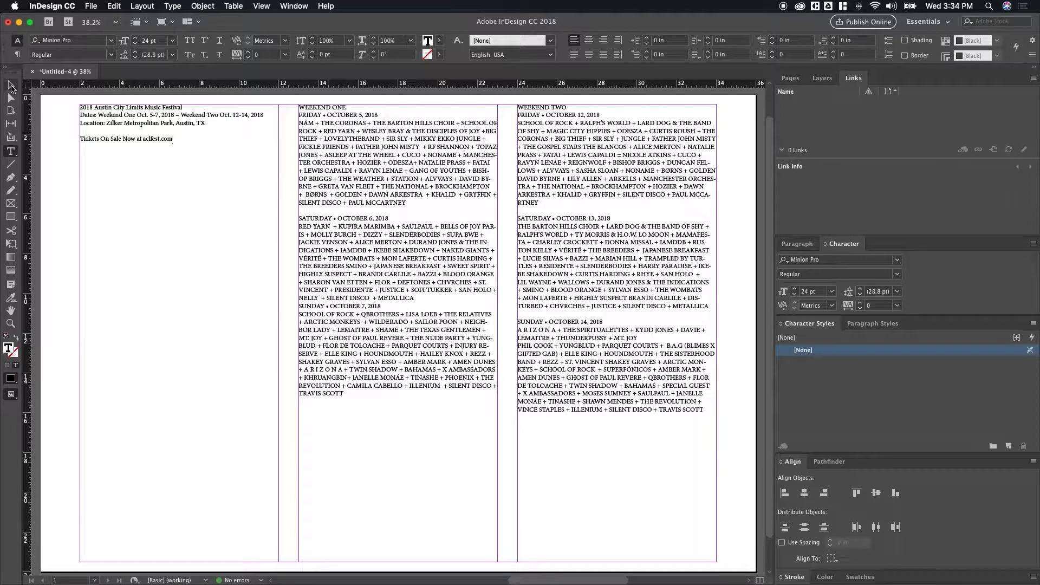
click(11, 87)
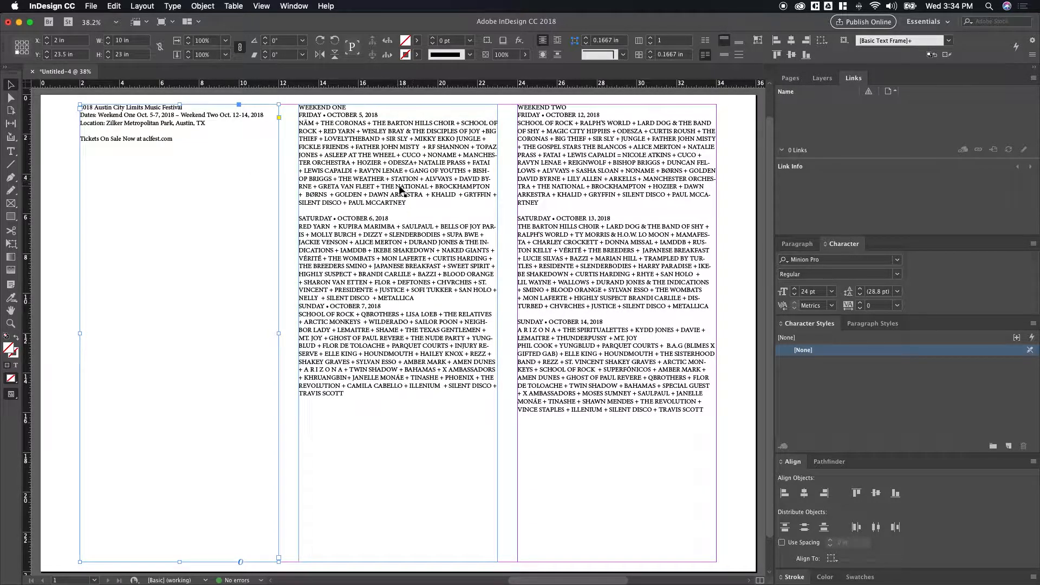
click(56, 155)
Open the Grids preferences and set the baseline grid to increment every 24 pt.
click(91, 6)
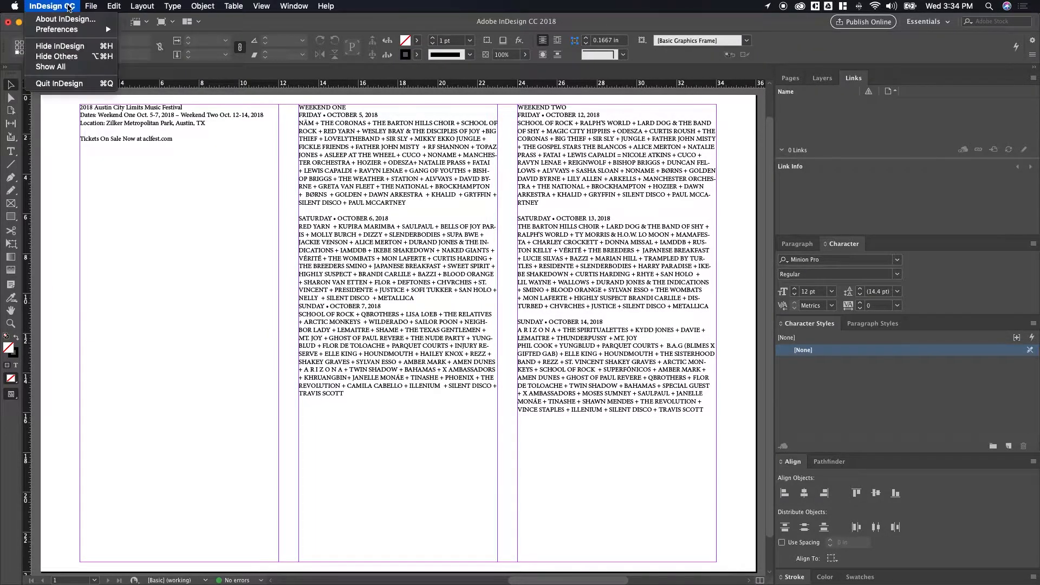
mouse_move(68, 29)
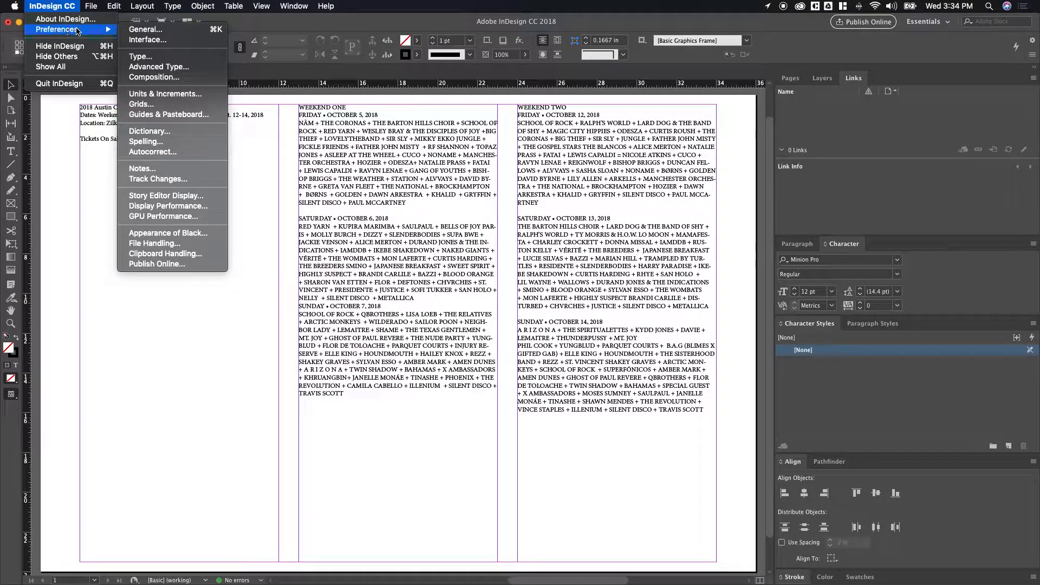
click(153, 104)
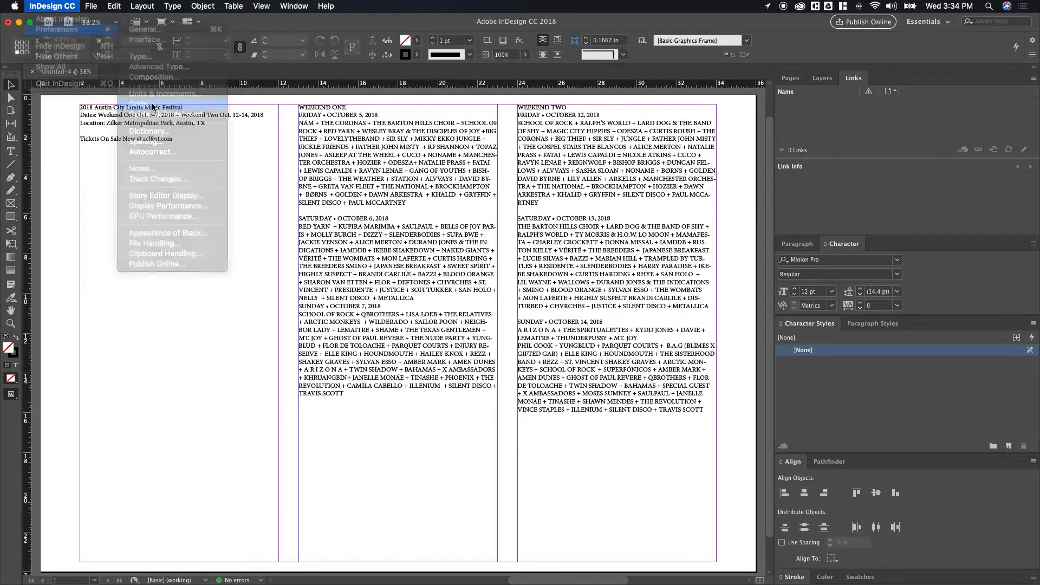
drag(729, 103, 379, 137)
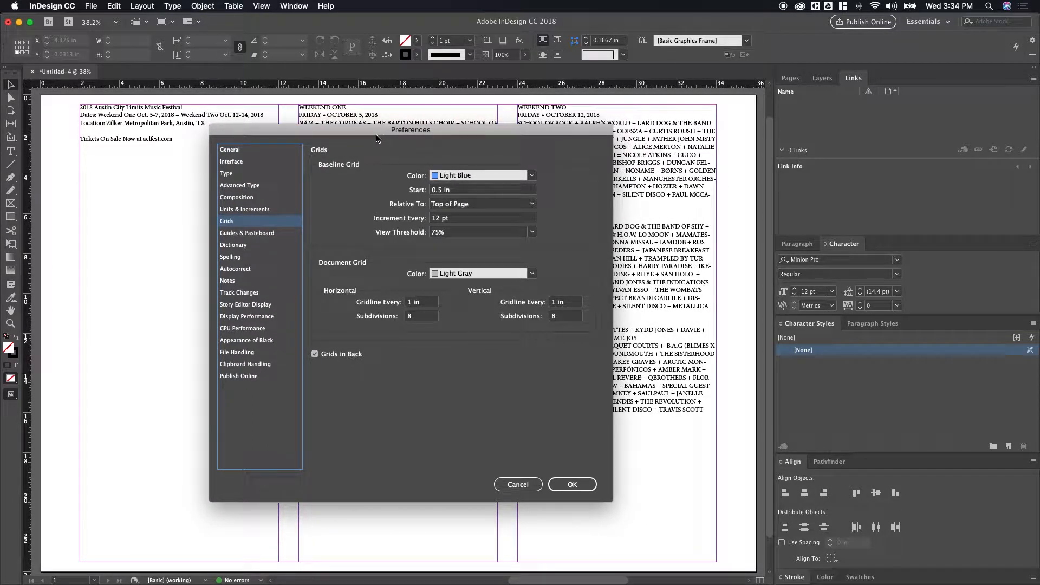
drag(375, 137, 349, 143)
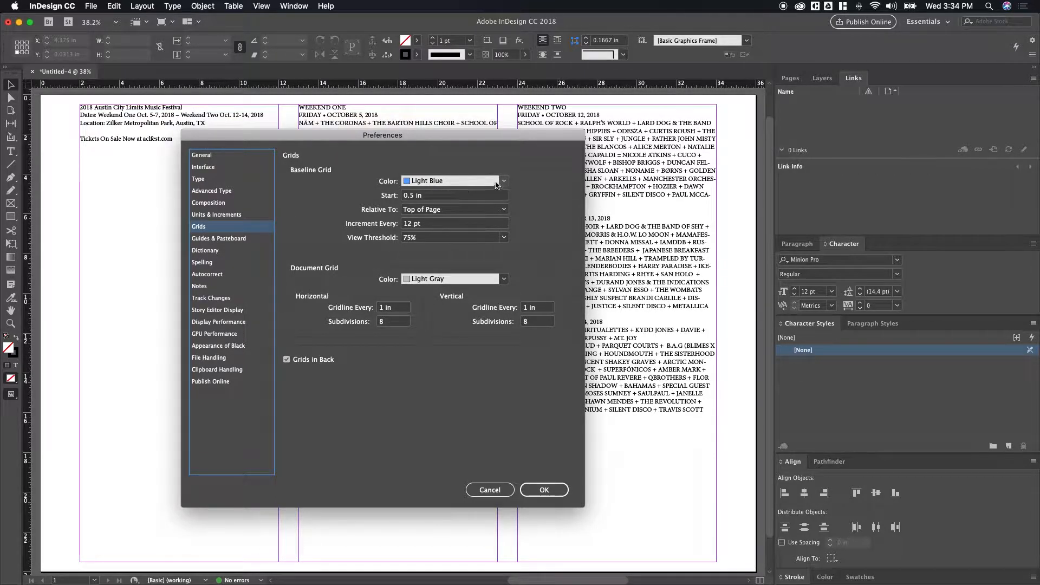
click(426, 196)
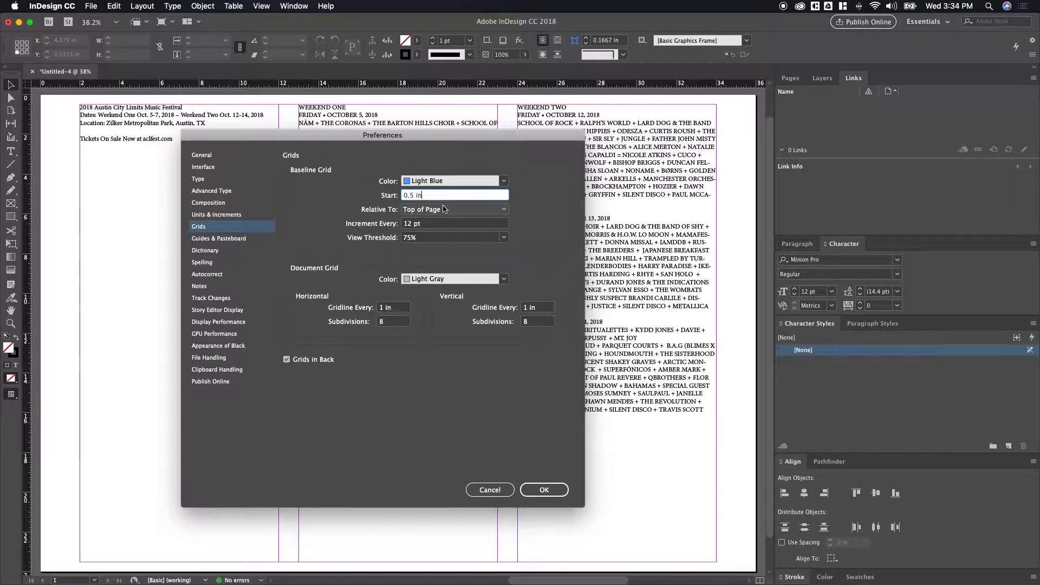
click(427, 226)
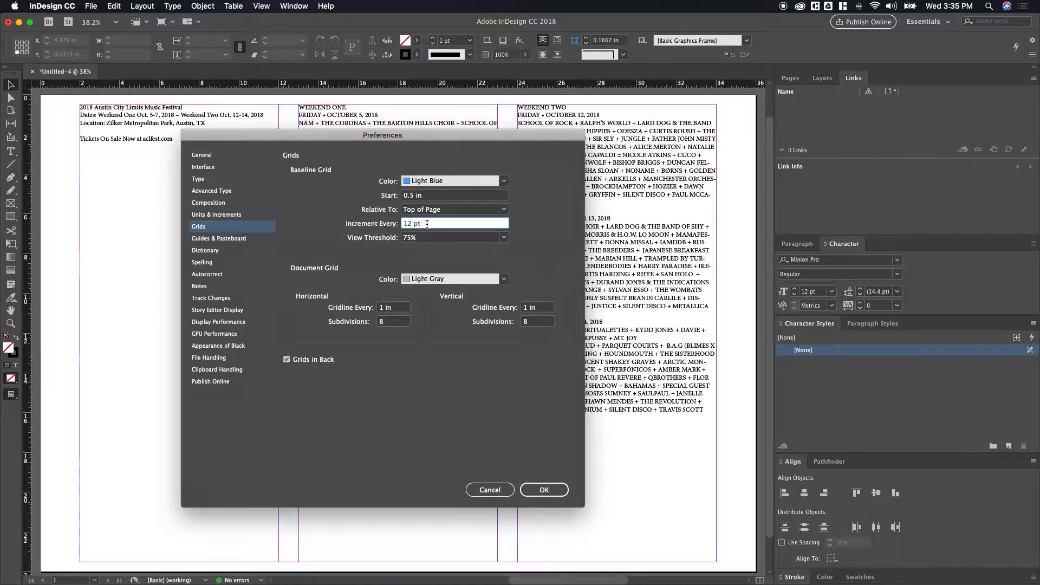
click(409, 224)
double_click(409, 224)
text(24)
Set the baseline grid's view threshold to 25% and apply the preferences.
click(417, 238)
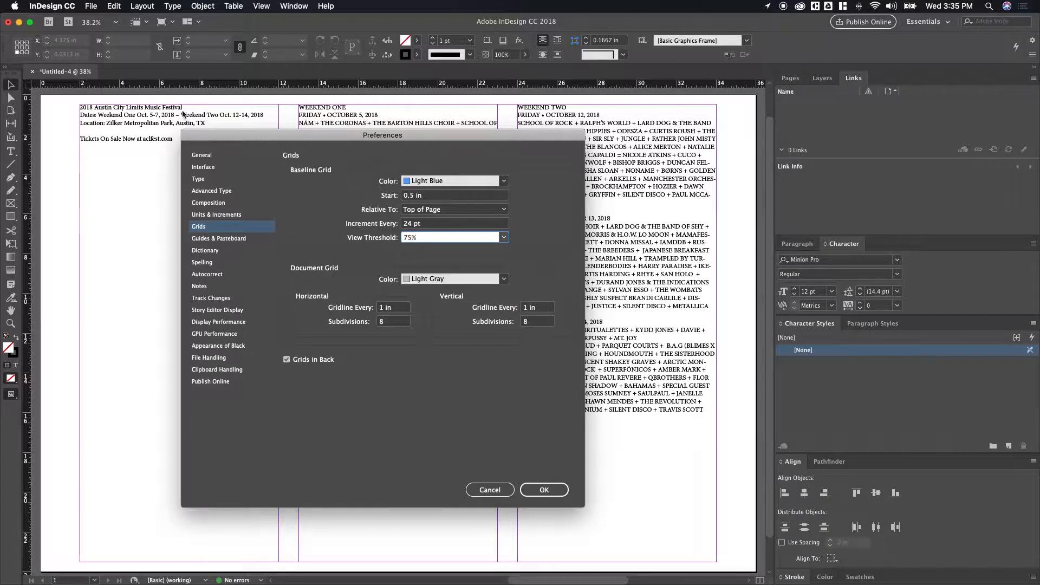
click(504, 238)
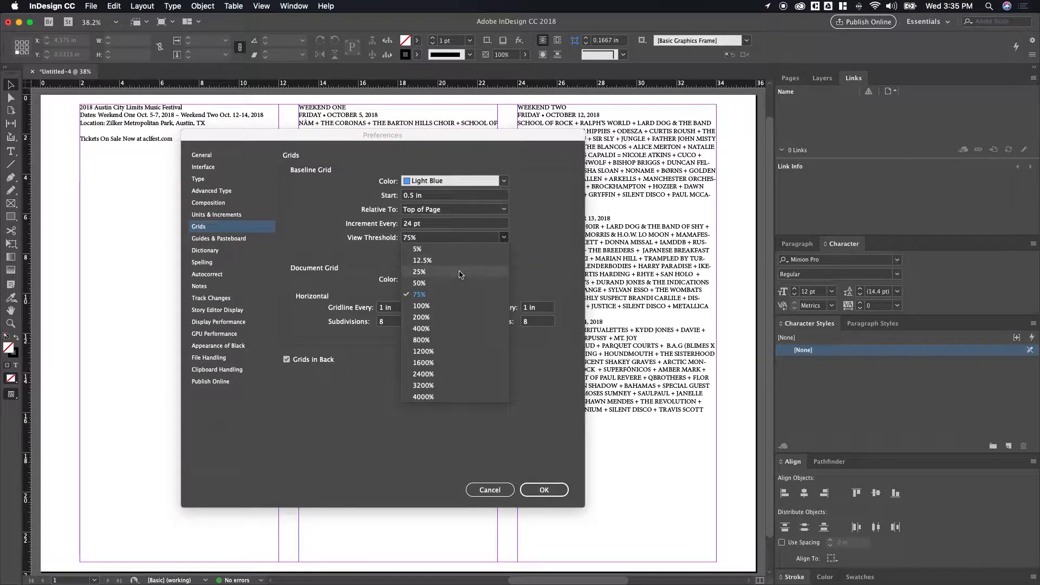
click(428, 273)
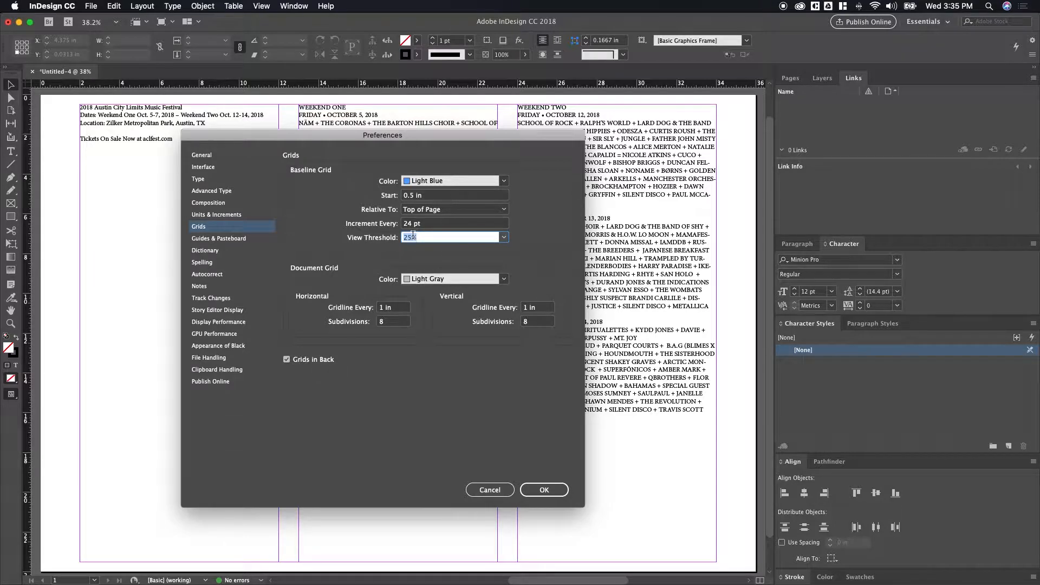
click(533, 490)
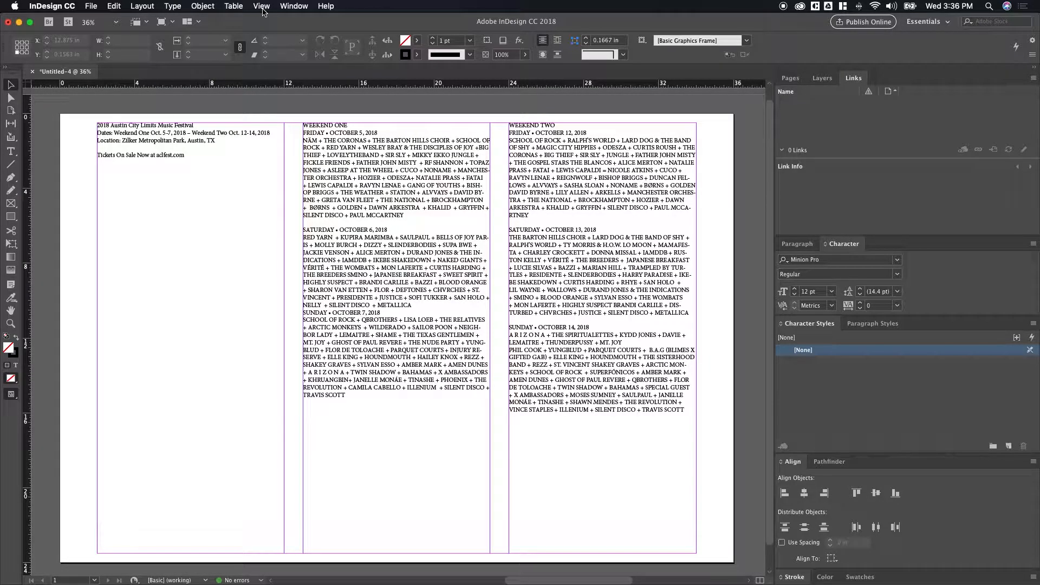
Show the baseline grid and check how the lineup text sits against its lines.
click(261, 6)
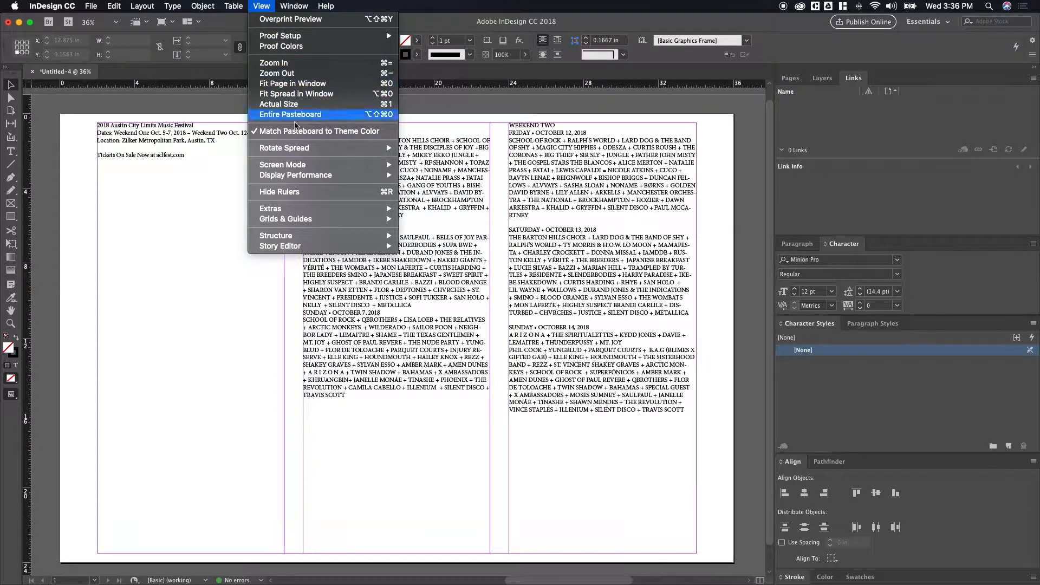
mouse_move(319, 220)
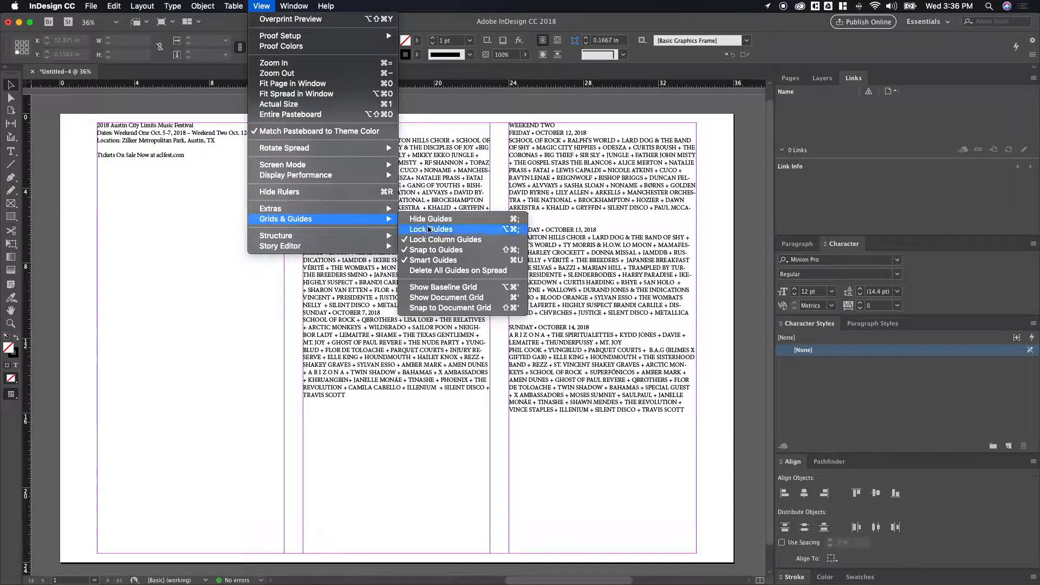
click(459, 287)
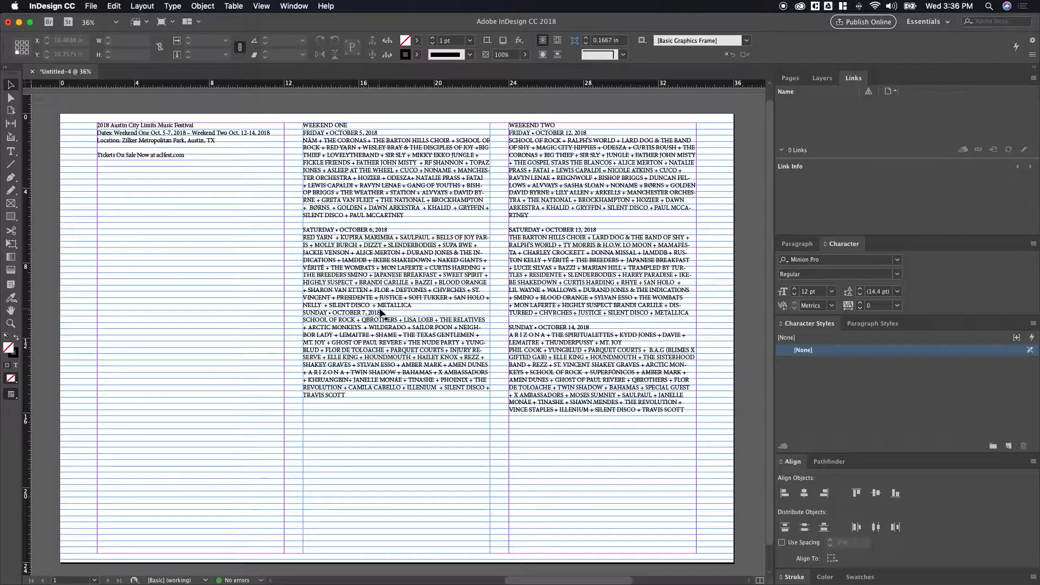
scroll(382, 313, up, 5)
scroll(382, 313, up, 1)
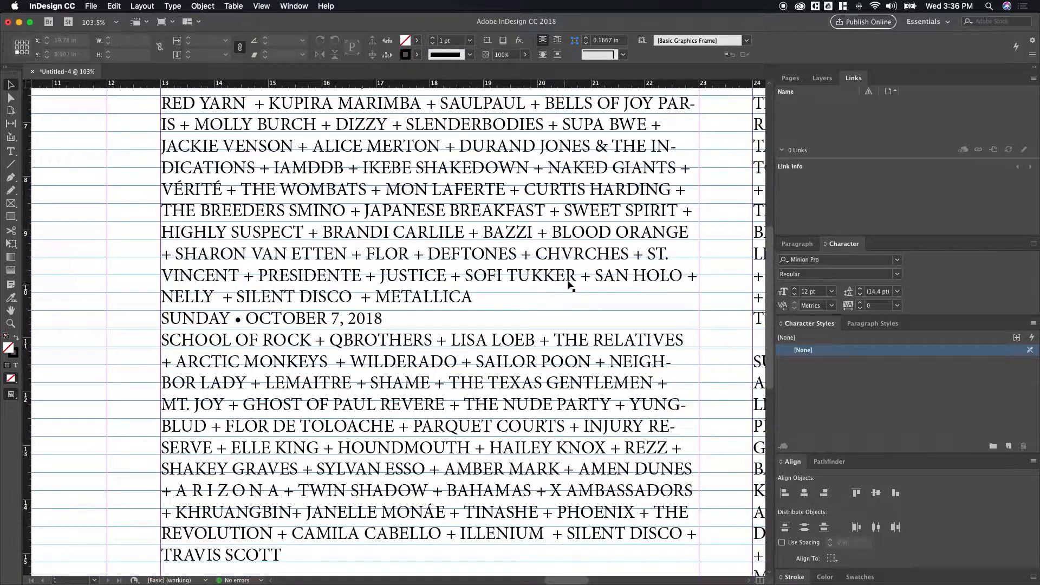
scroll(394, 263, down, 6)
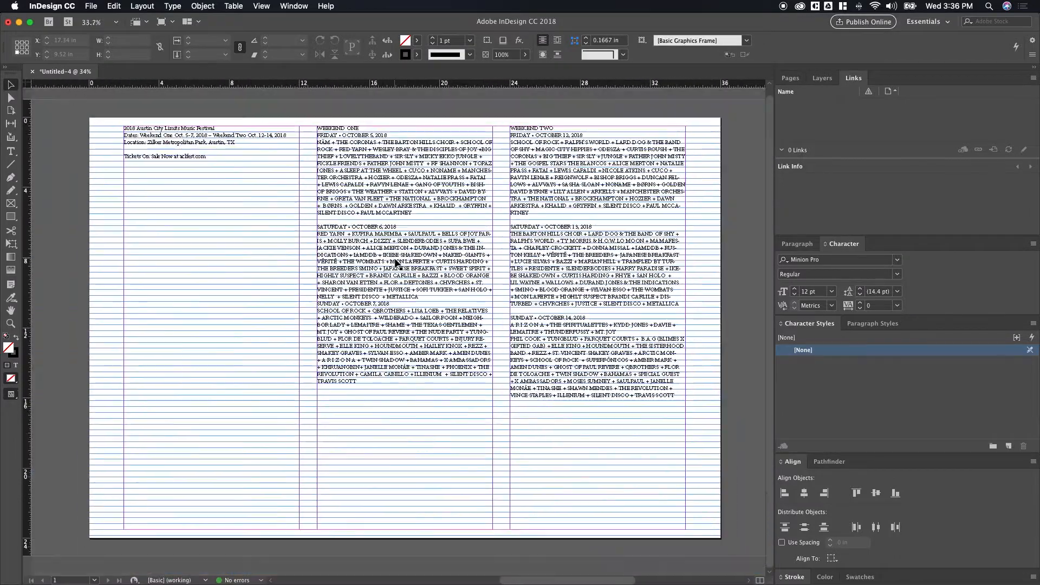
Select all three text frames, align their text to the baseline grid and turn off hyphenation.
click(213, 260)
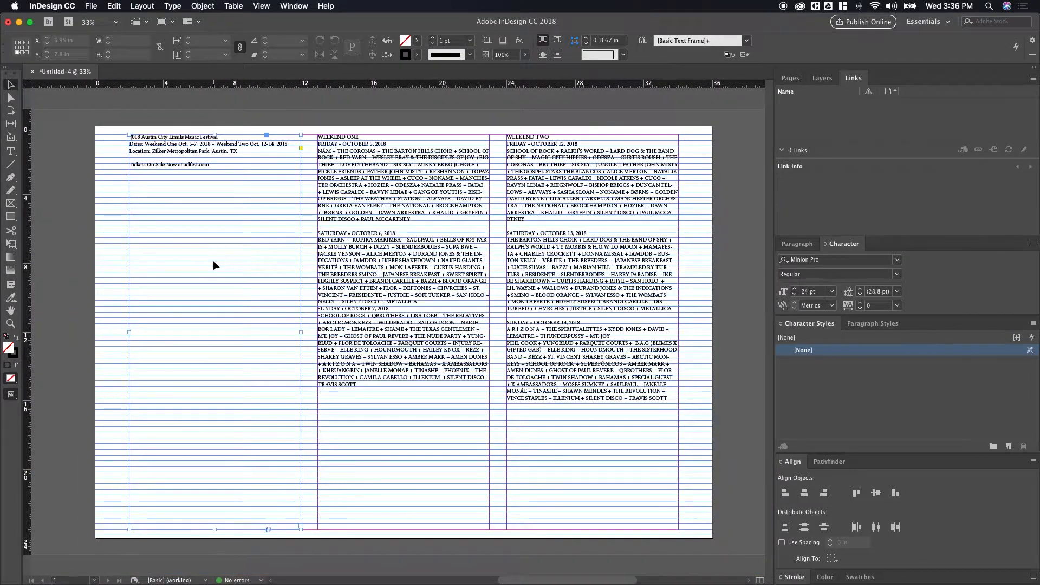
shift+click(391, 261)
shift+click(545, 259)
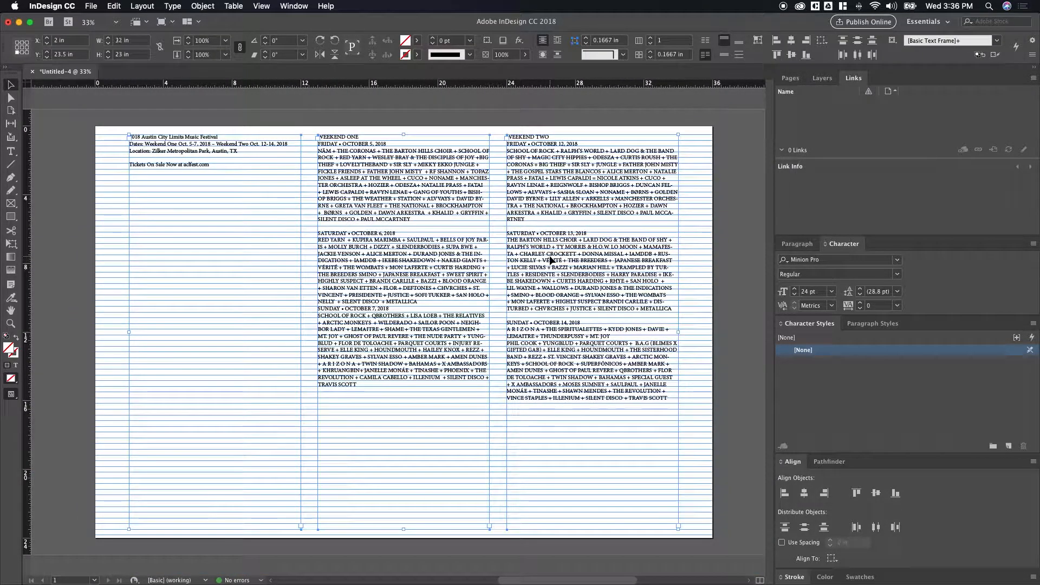
click(804, 244)
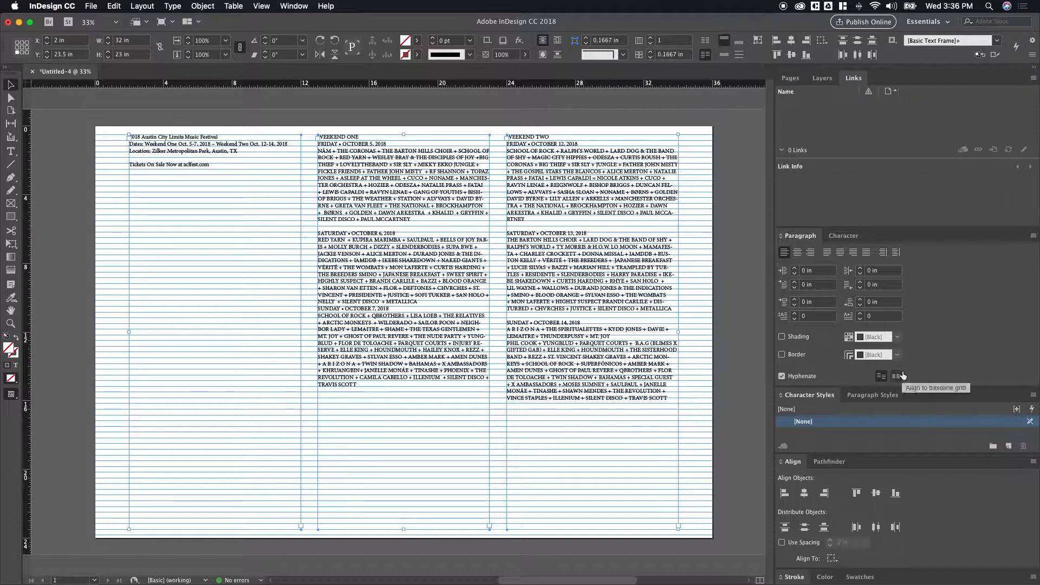
click(294, 7)
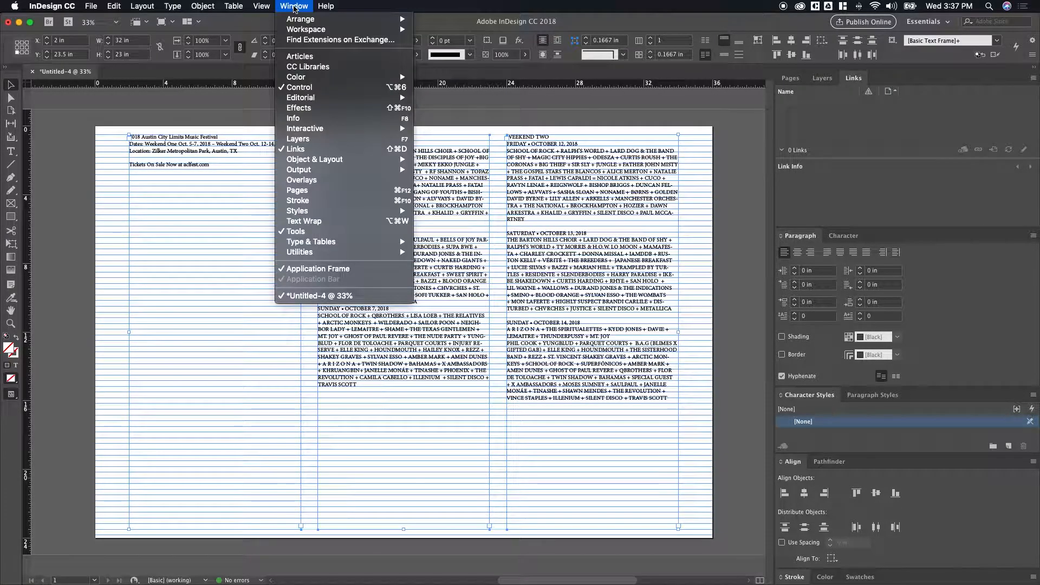
mouse_move(349, 245)
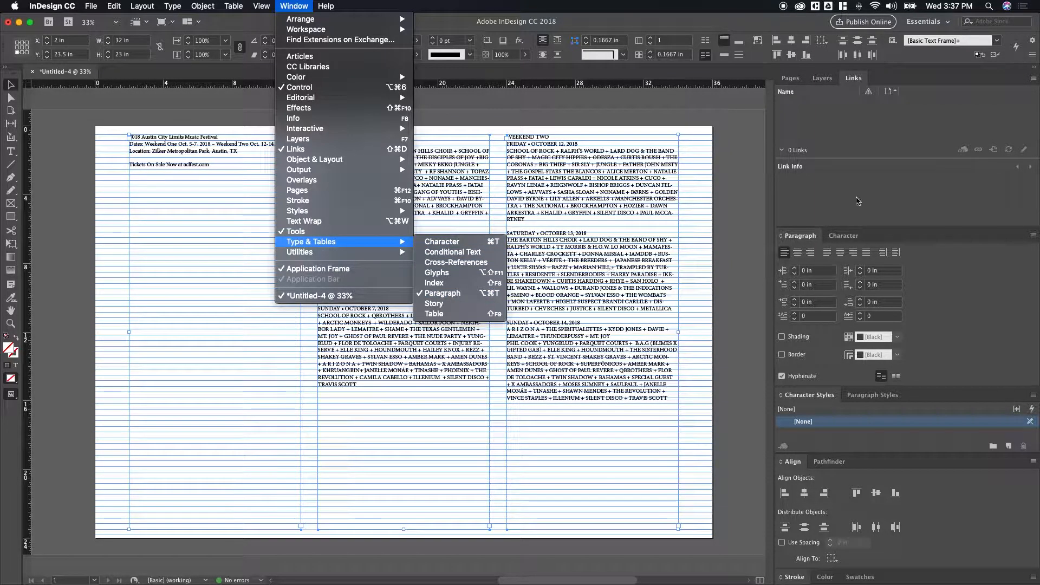
click(856, 204)
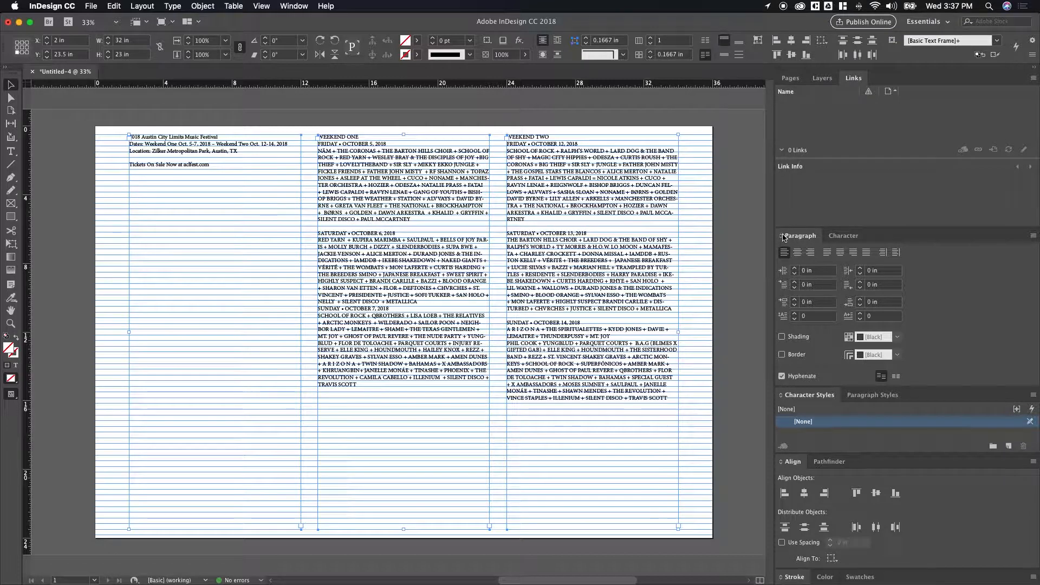
click(895, 378)
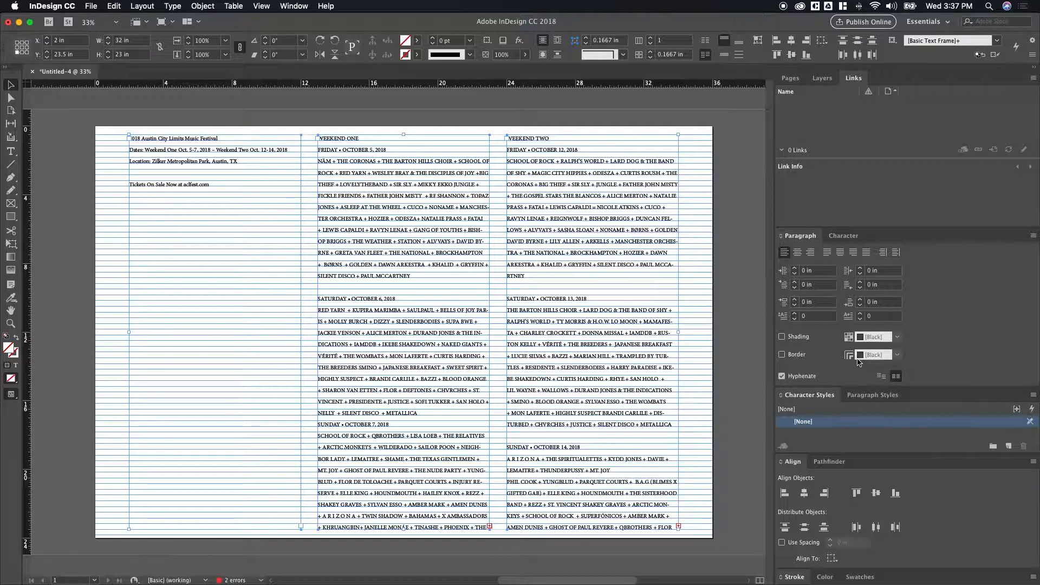
click(783, 378)
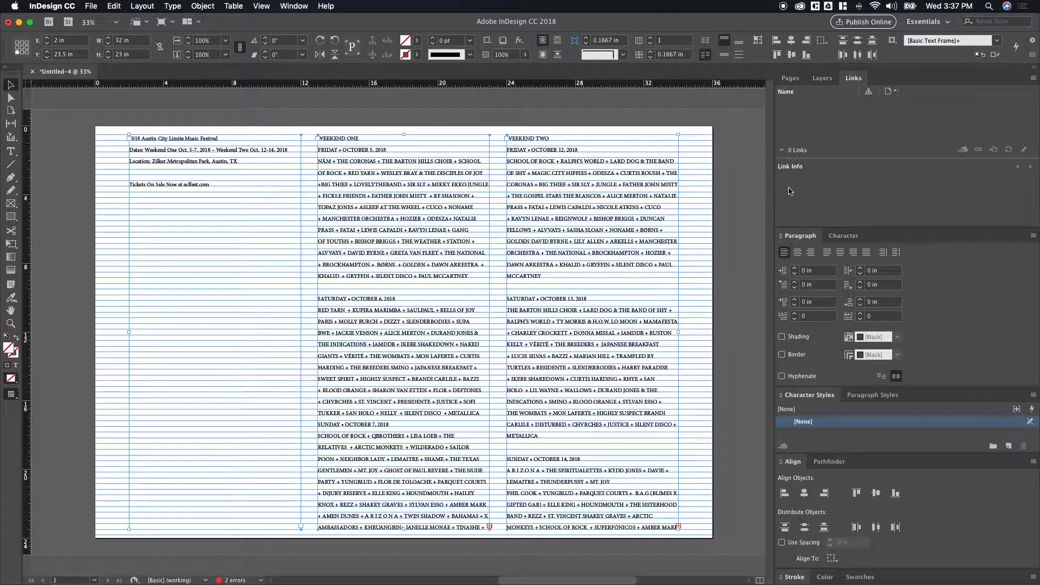
Set the font of all three text frames to Arial and deselect them.
click(848, 238)
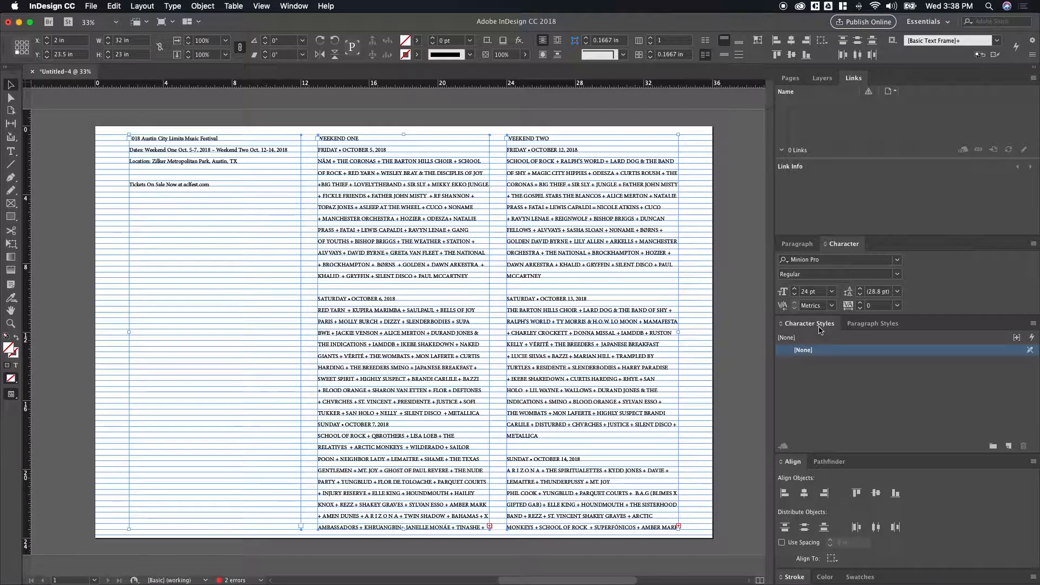
click(297, 6)
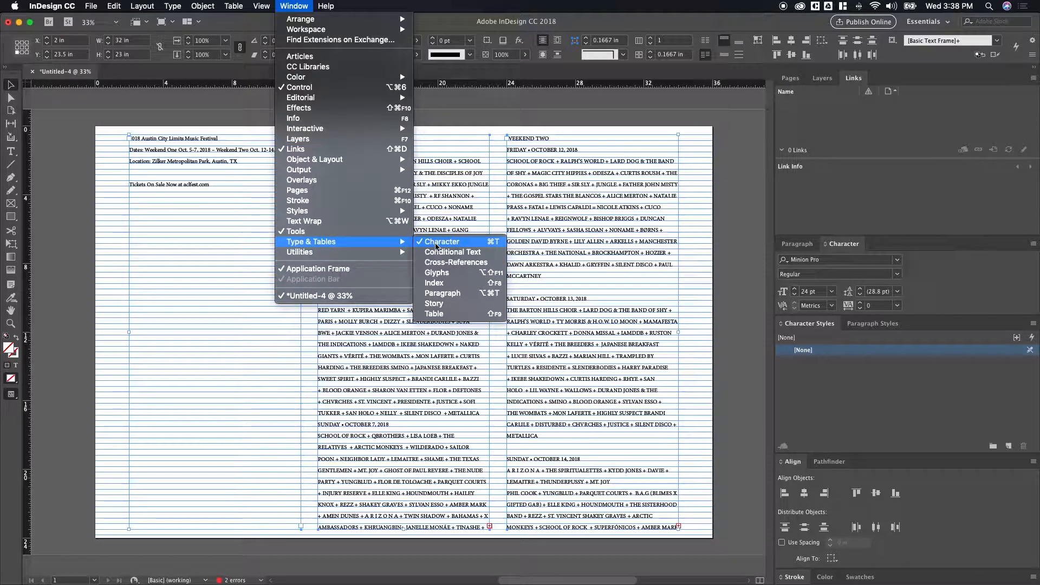
mouse_move(366, 216)
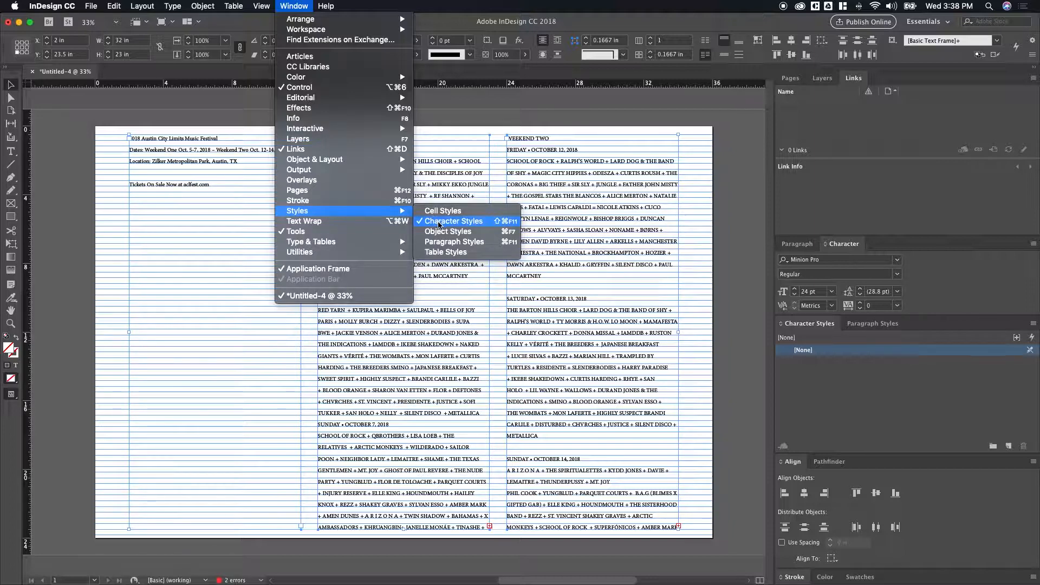
click(381, 8)
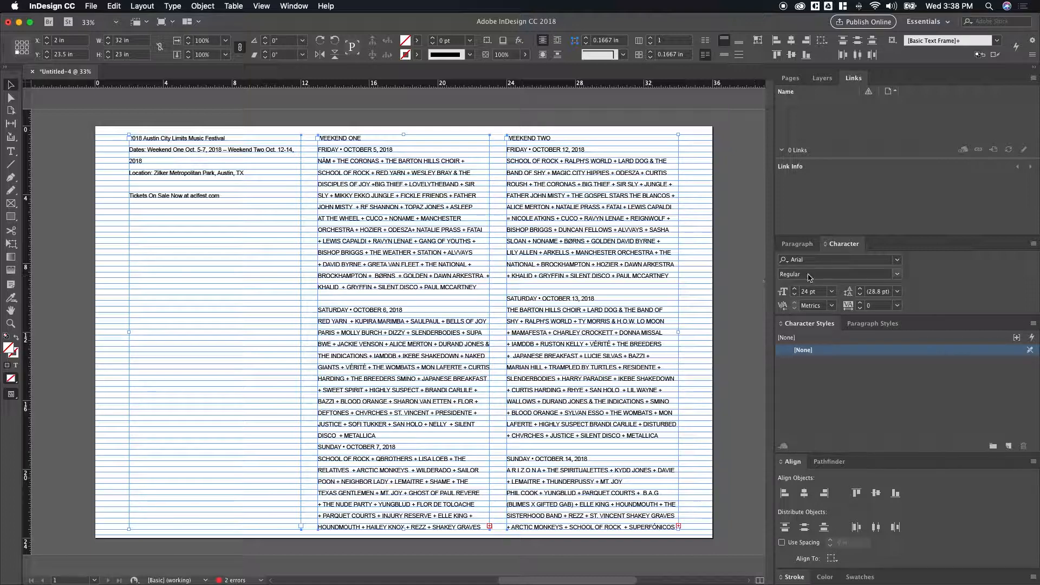
click(742, 269)
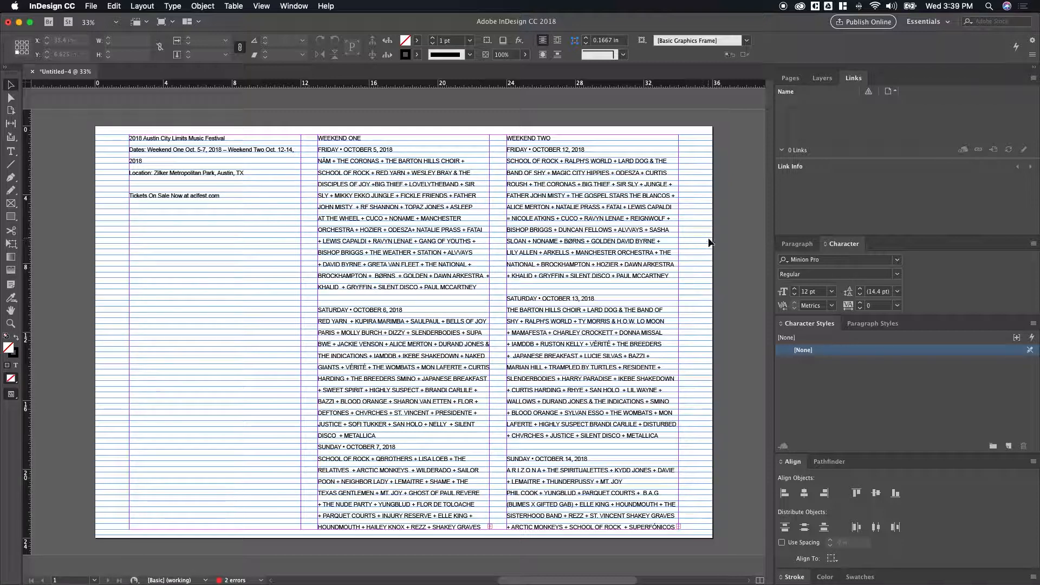
Toggle the baseline grid off and on to check how the text lines match across the columns.
key(super+alt+apostrophe)
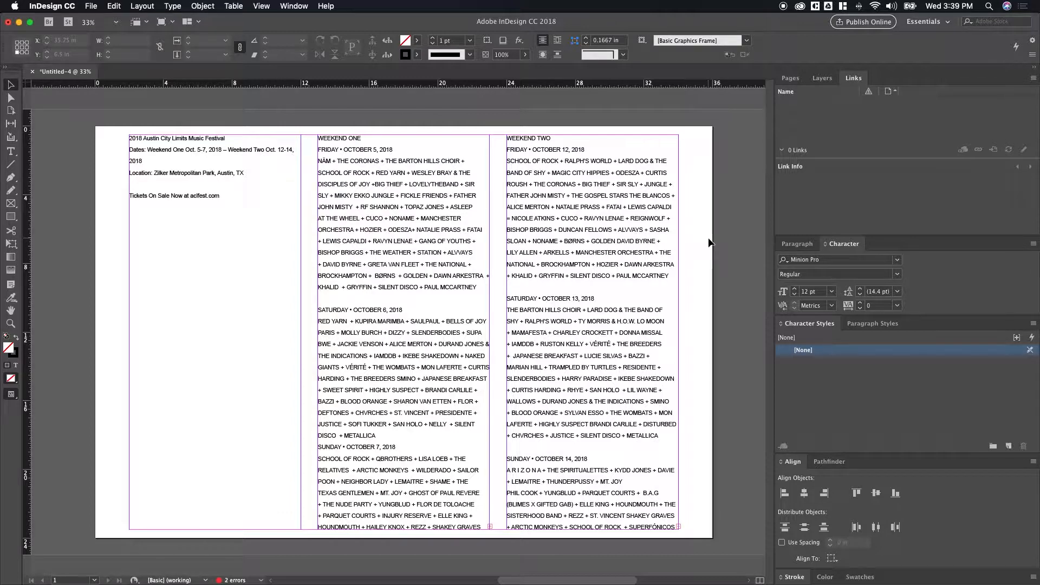
key(super+alt+apostrophe)
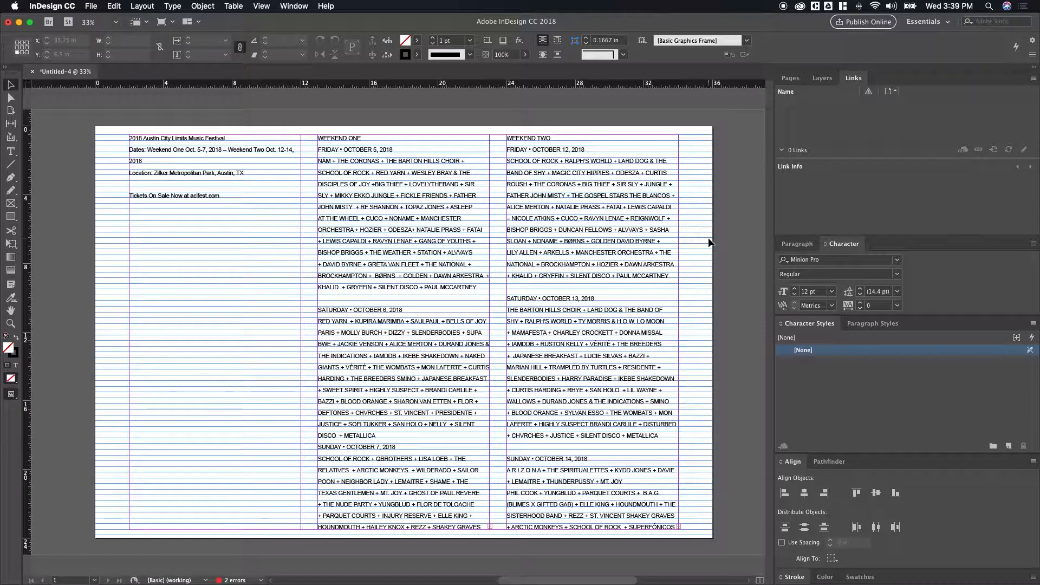
key(super+alt+apostrophe)
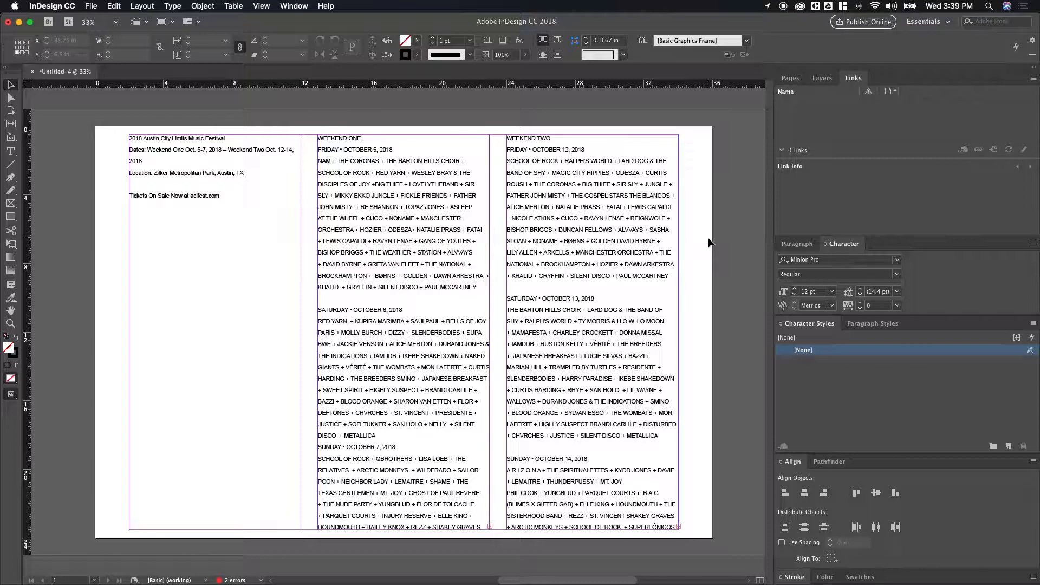
key(super+alt+apostrophe)
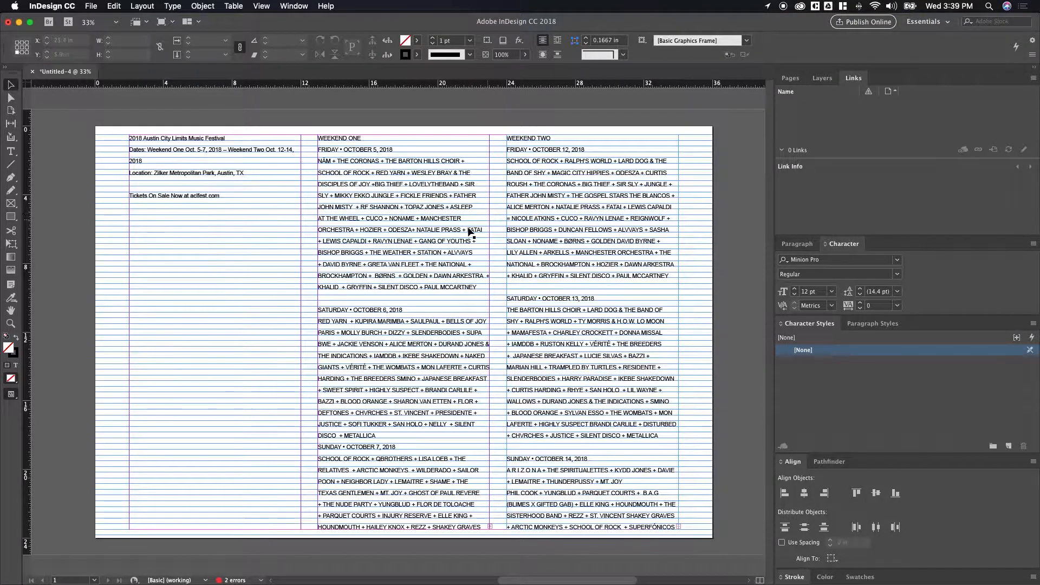
Delete the blank lines above the Saturday October 6, Saturday October 13 and Sunday October 14 date lines.
double_click(346, 300)
click(347, 300)
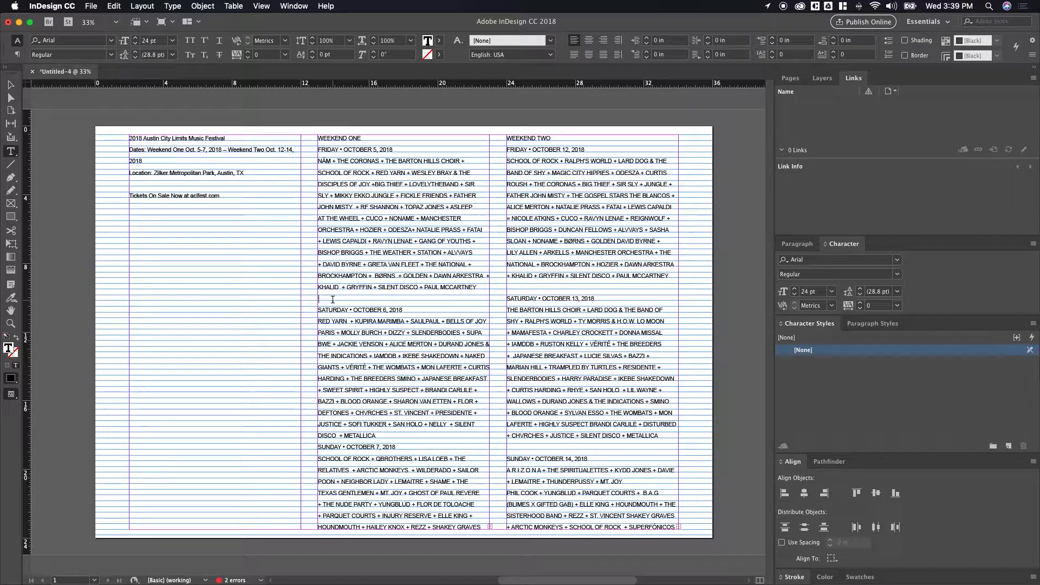
key(BackSpace)
click(549, 287)
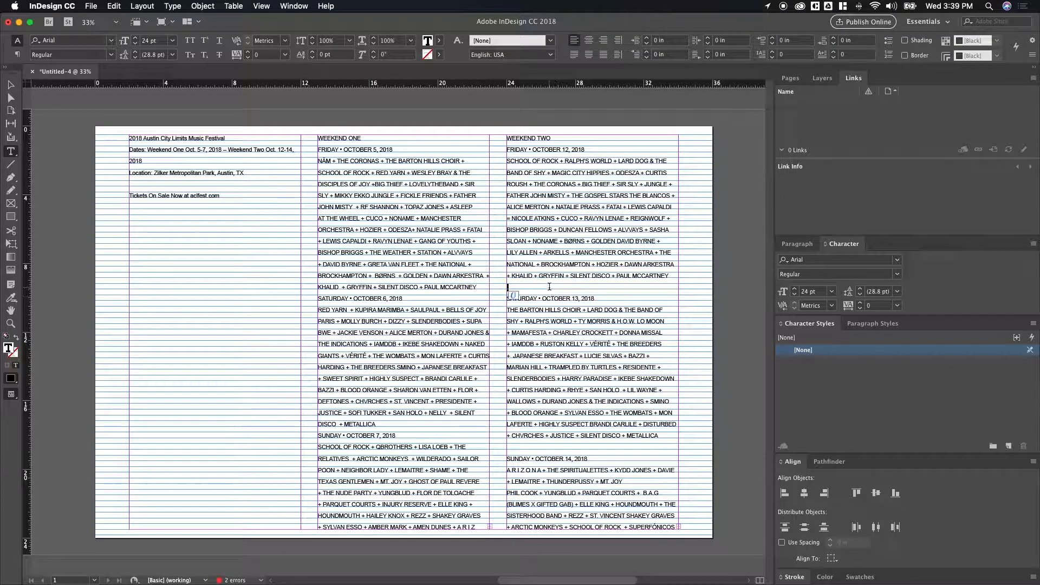
key(BackSpace)
click(512, 430)
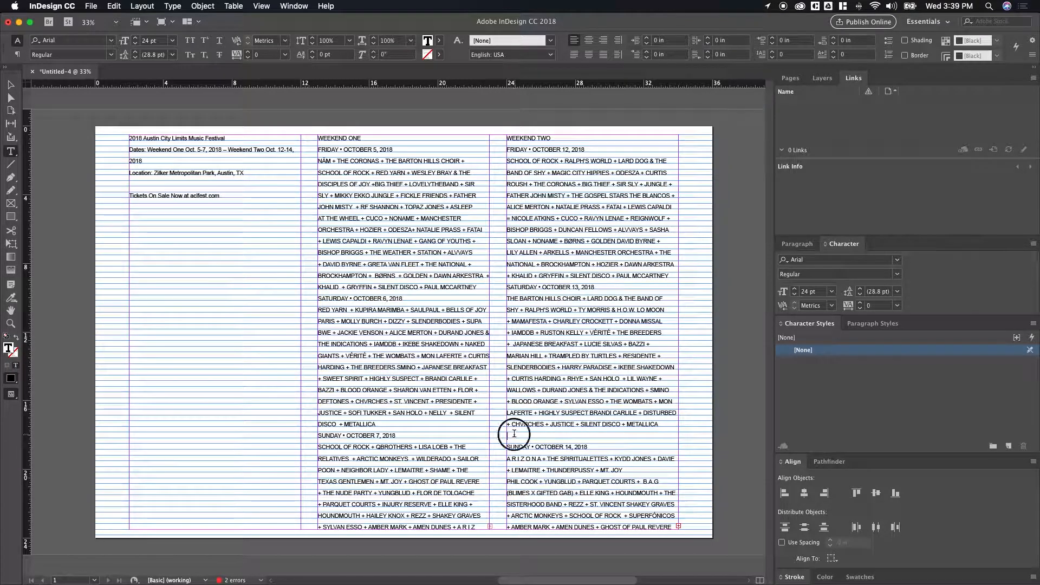
key(BackSpace)
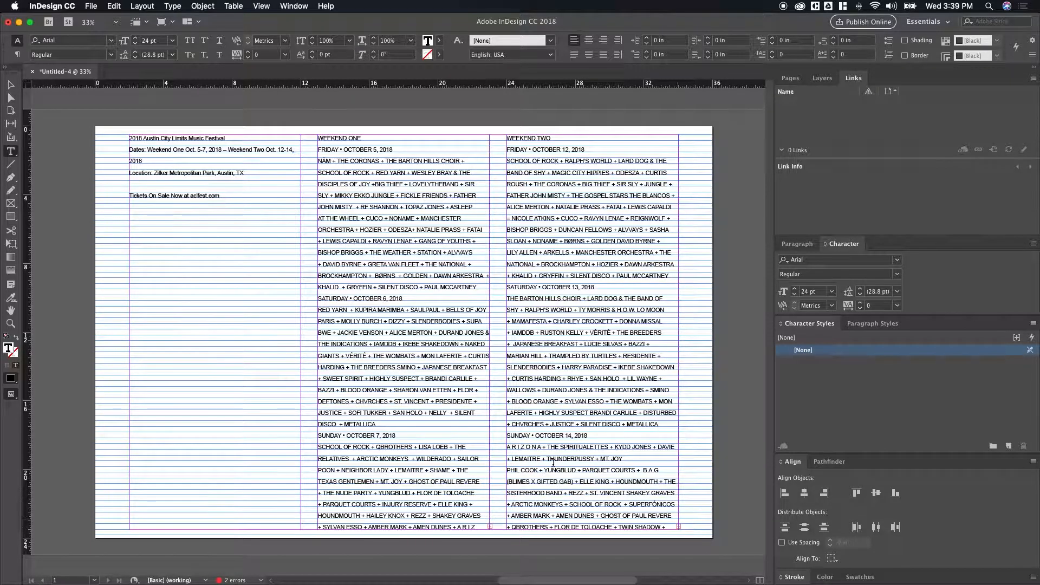
key(Escape)
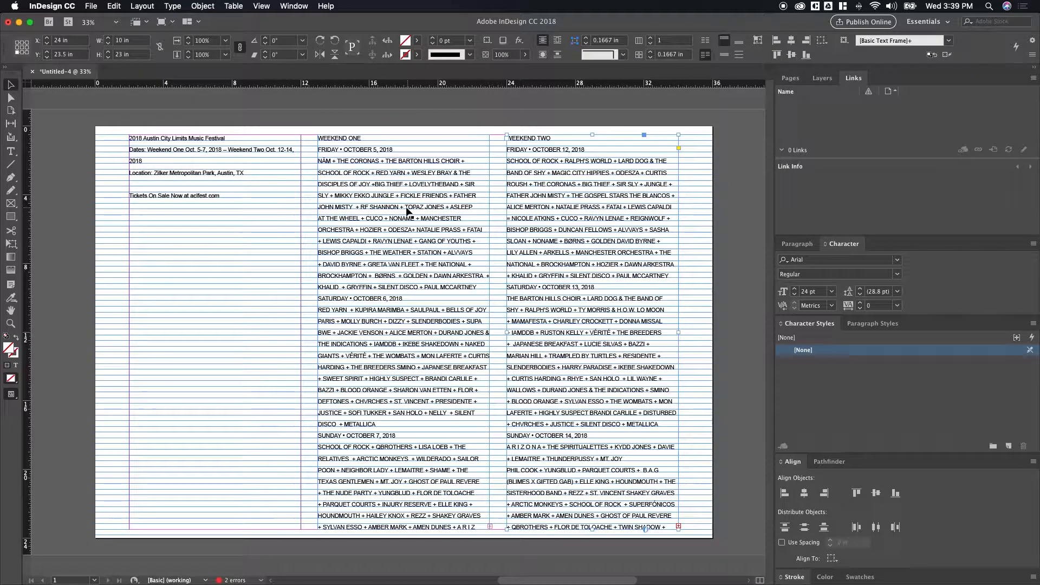
Set the font size of both weekend lineup frames to 22 pt and deselect them.
click(809, 294)
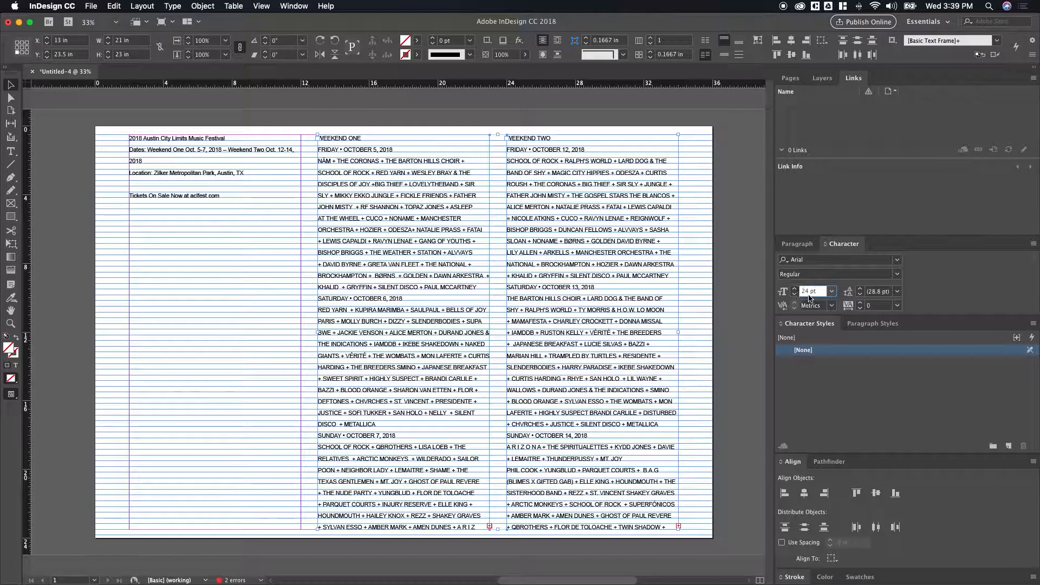
text(22)
key(Return)
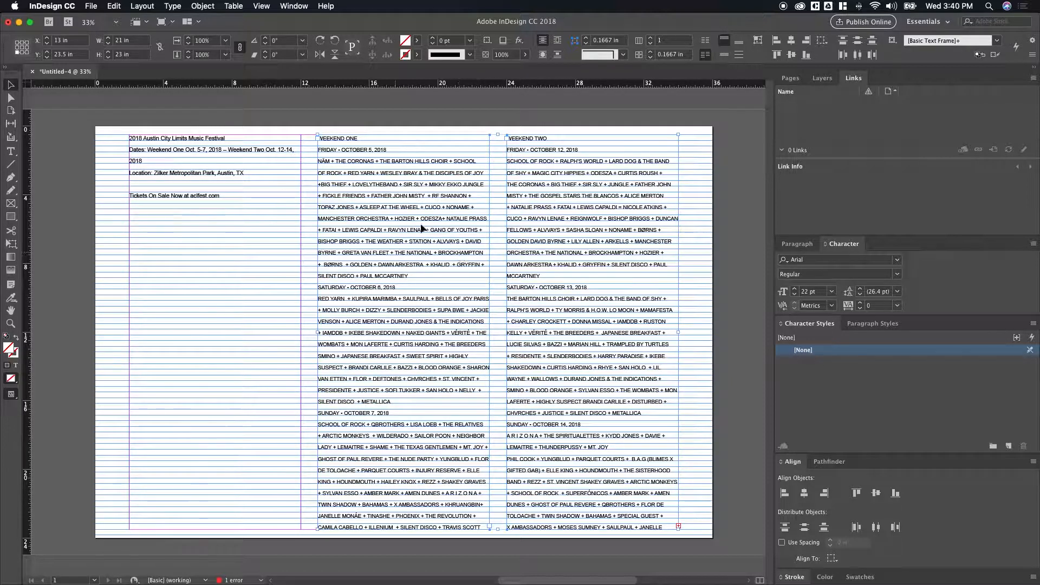
click(492, 239)
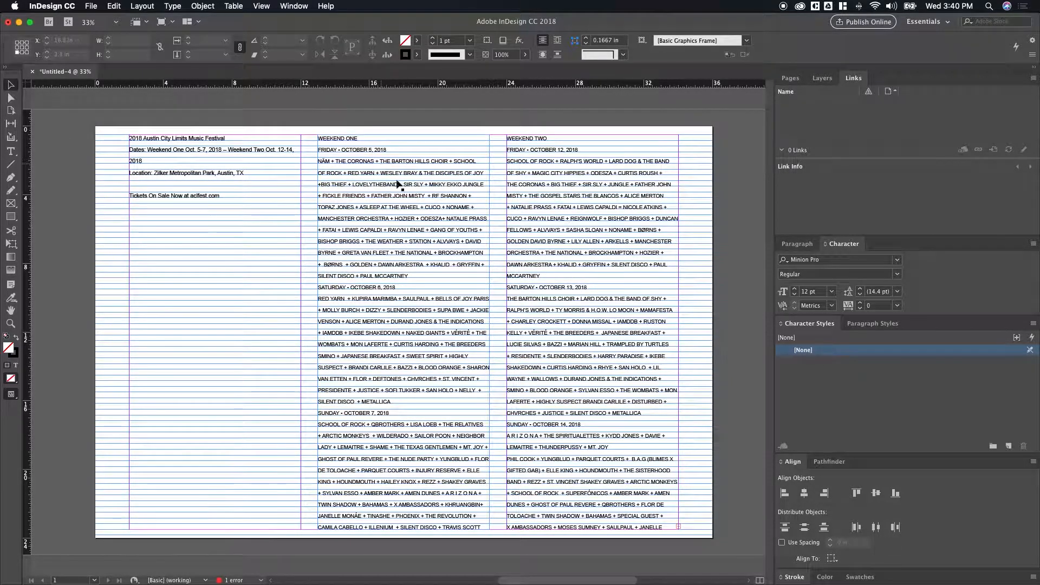
Format the WEEKEND ONE heading in Arial Bold at 60 pt.
double_click(360, 139)
drag(359, 139, 315, 136)
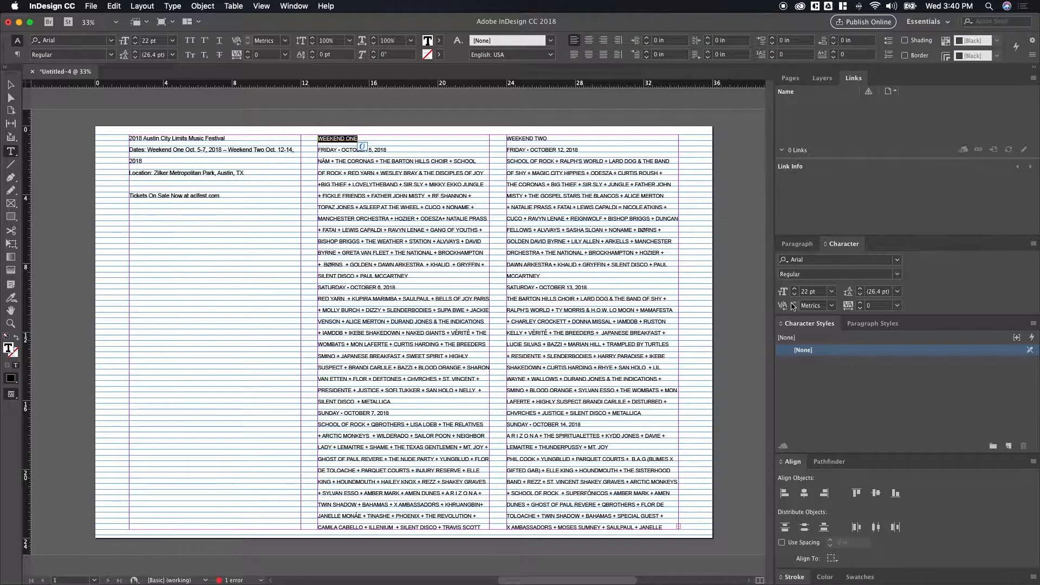
click(898, 274)
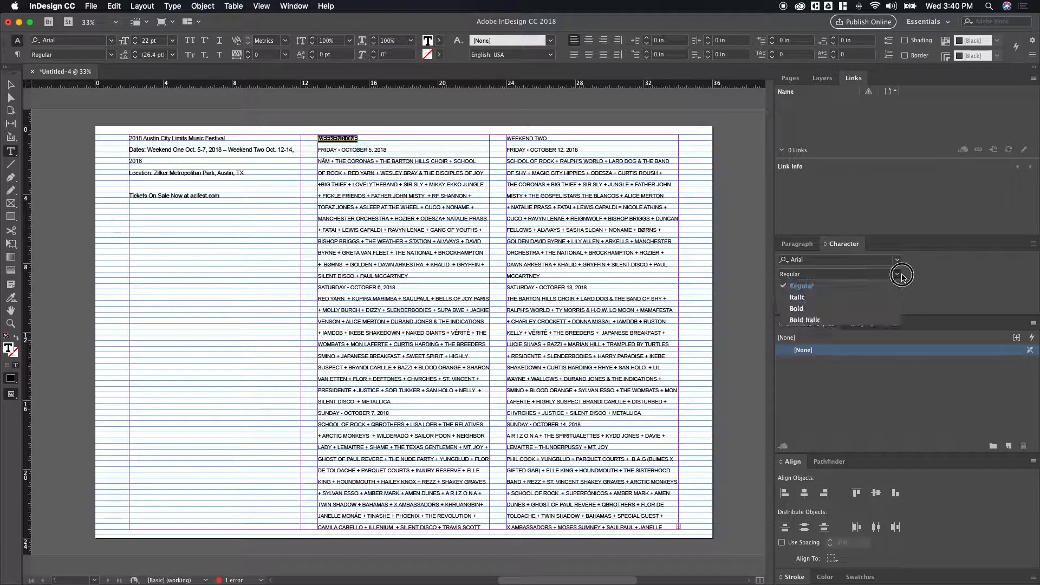
click(845, 309)
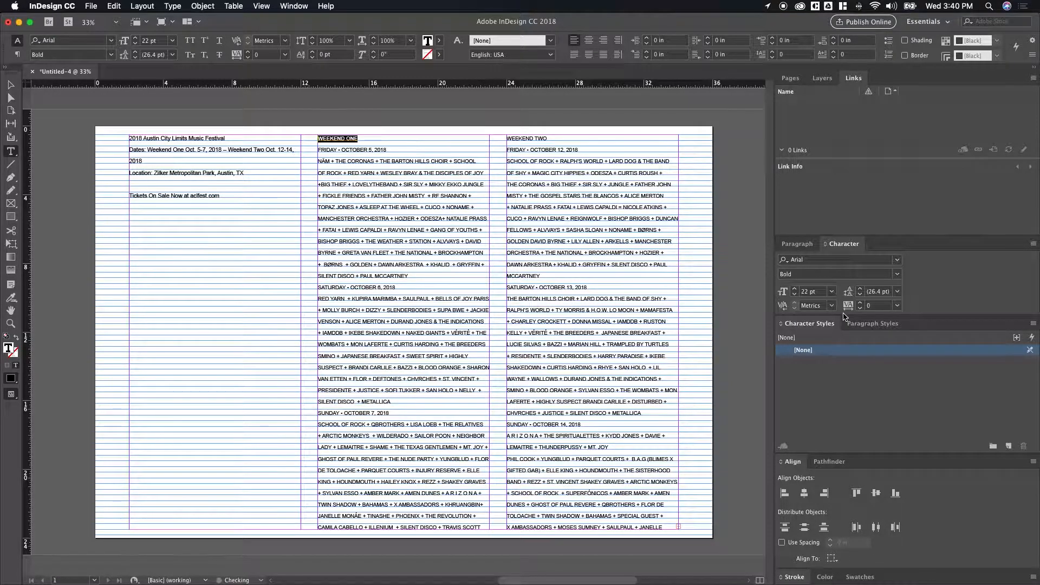
click(888, 260)
key(BackSpace)
text(ar)
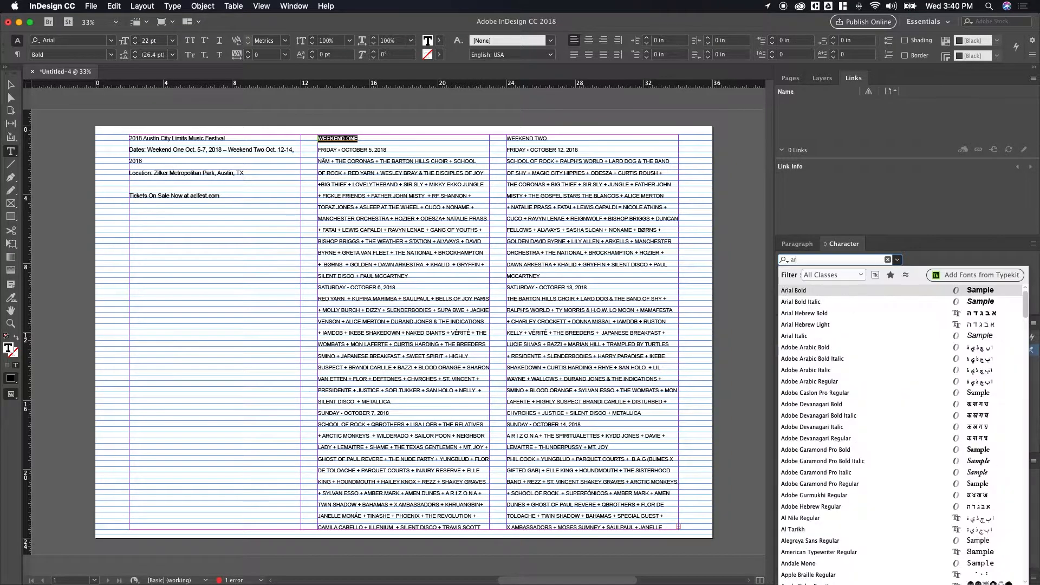
click(831, 287)
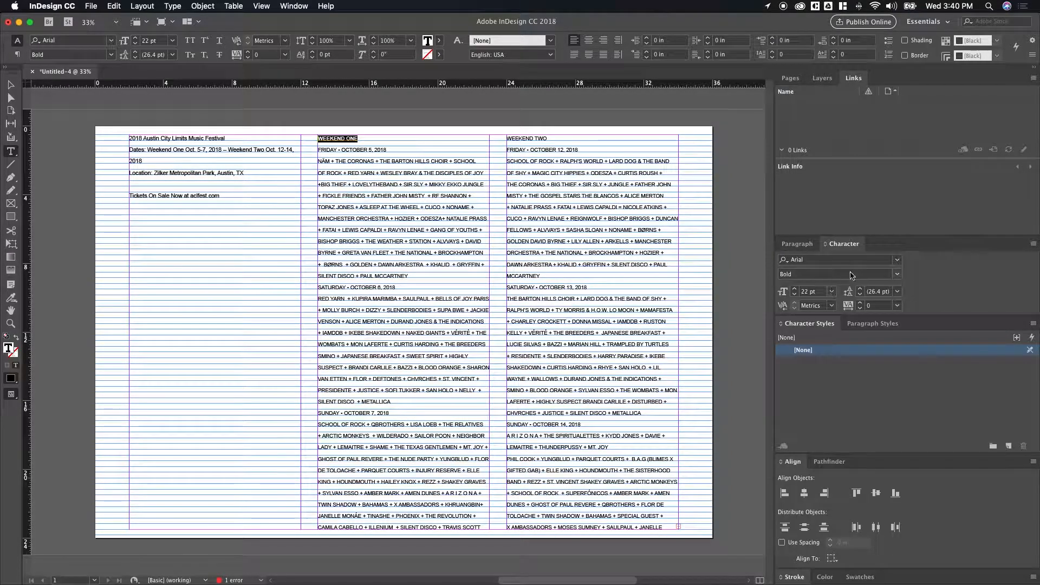
double_click(803, 293)
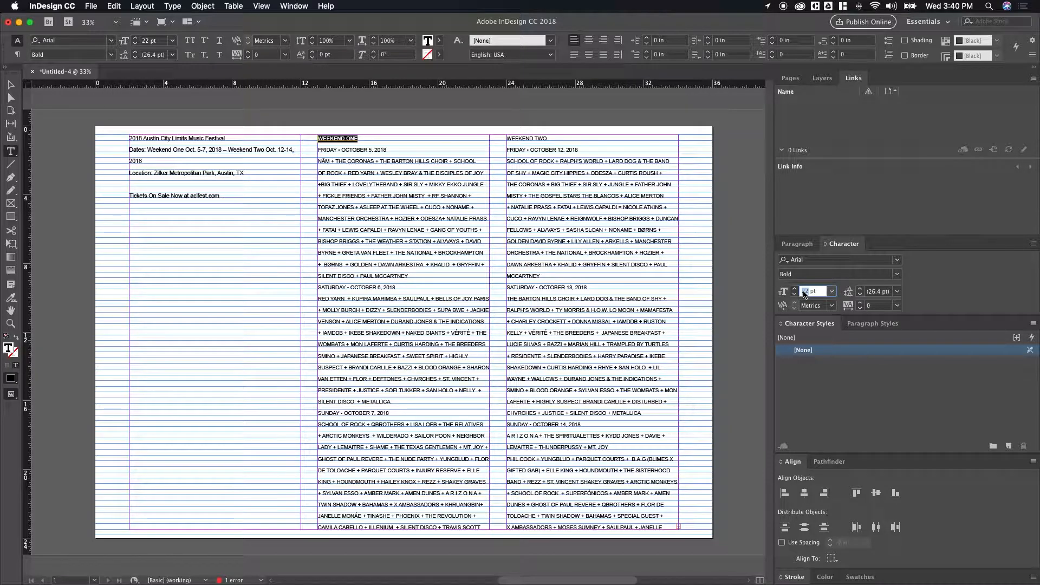
key(Return)
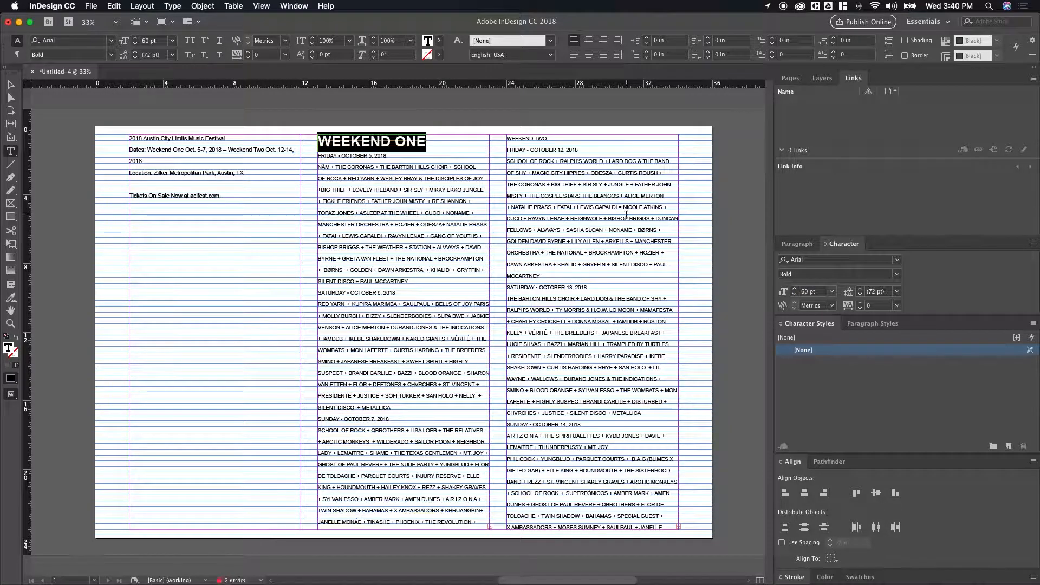
click(521, 164)
drag(544, 136, 498, 139)
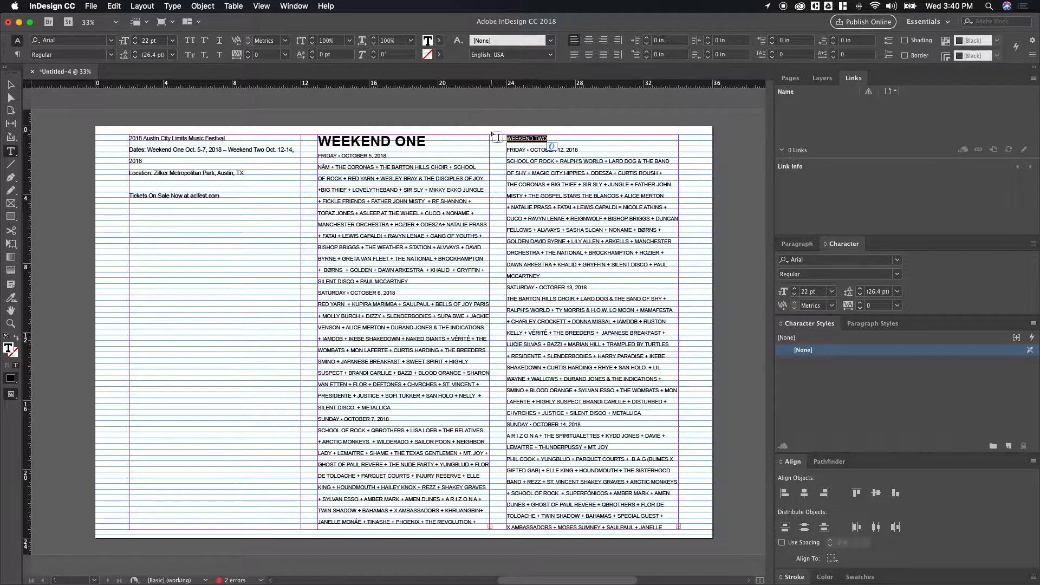
click(584, 181)
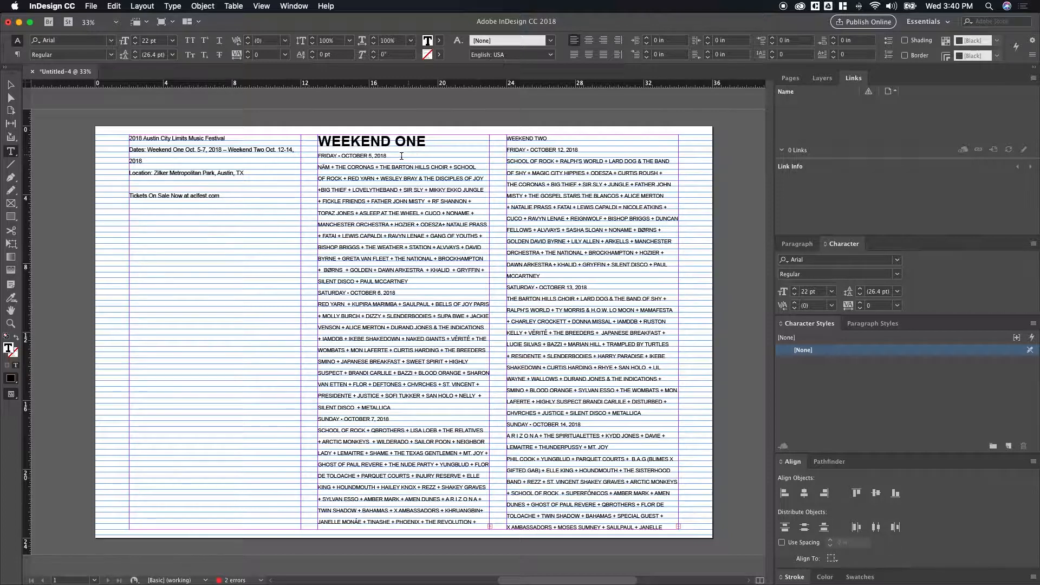
Format the Friday October 5, 2018 date line in Arial Bold at 40 pt and deselect it.
triple_click(379, 155)
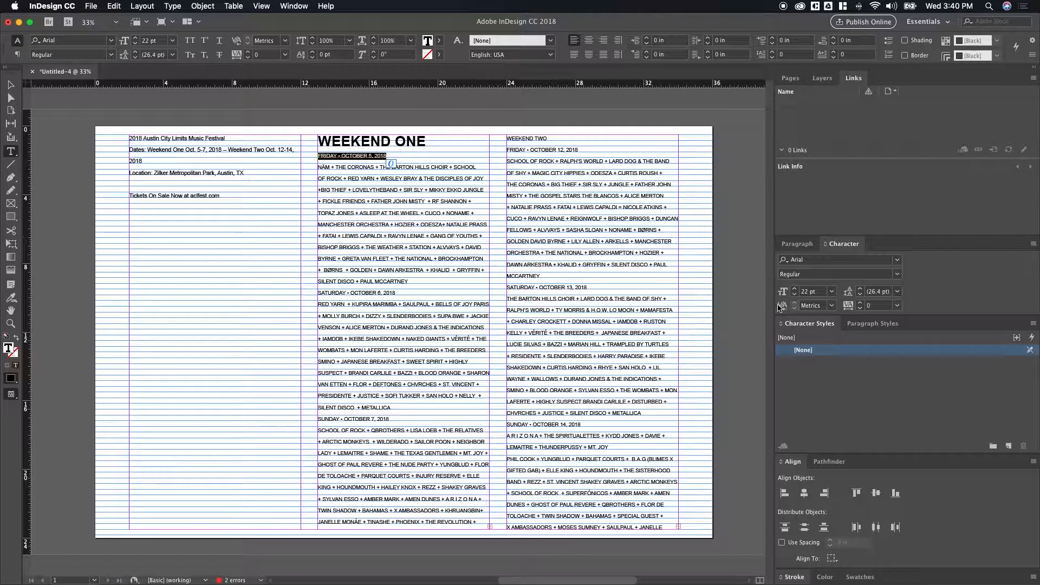
click(815, 276)
click(893, 277)
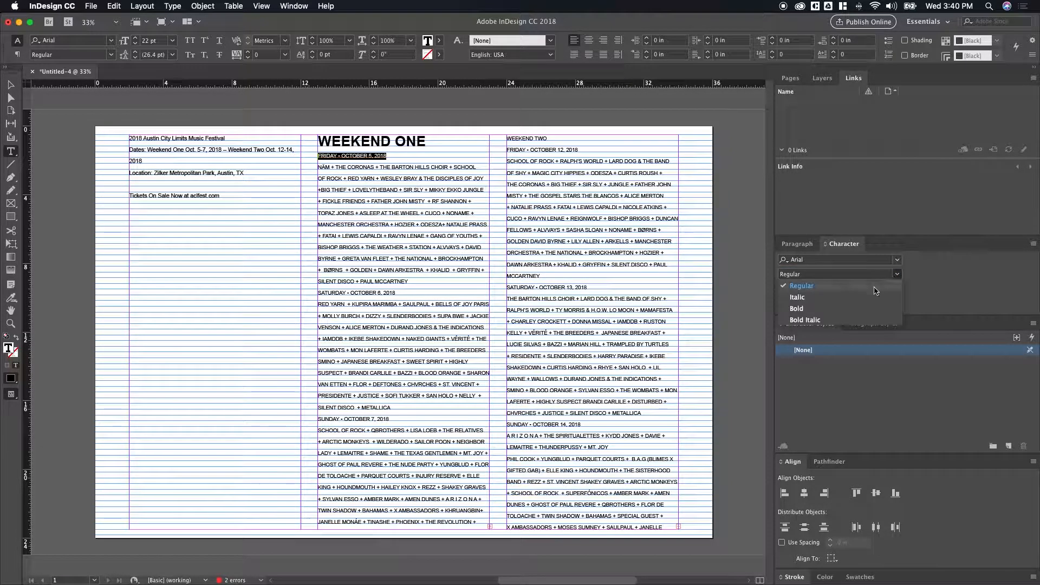
click(833, 293)
double_click(806, 292)
text(40)
key(Return)
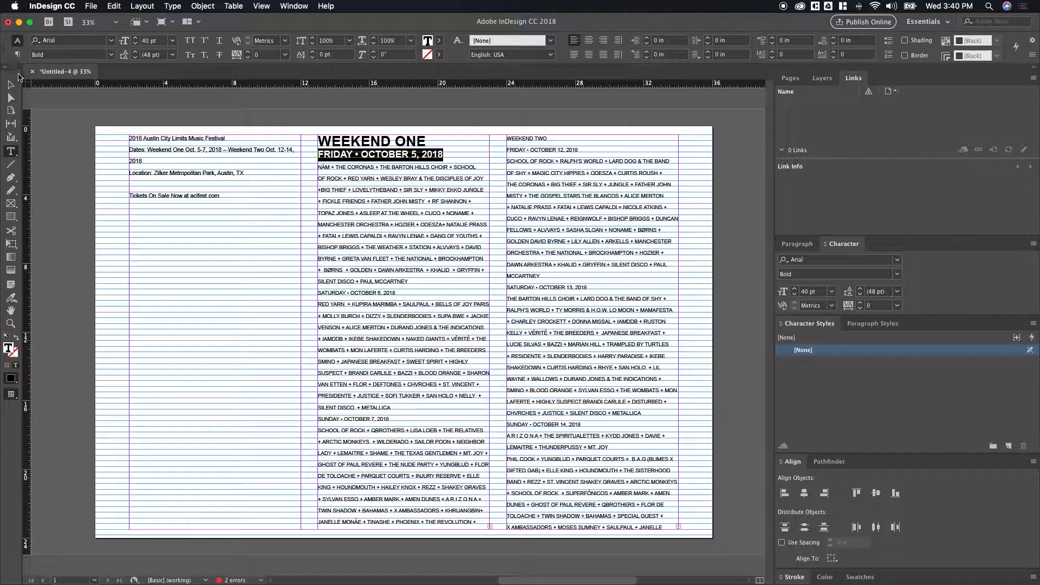
click(10, 84)
click(388, 110)
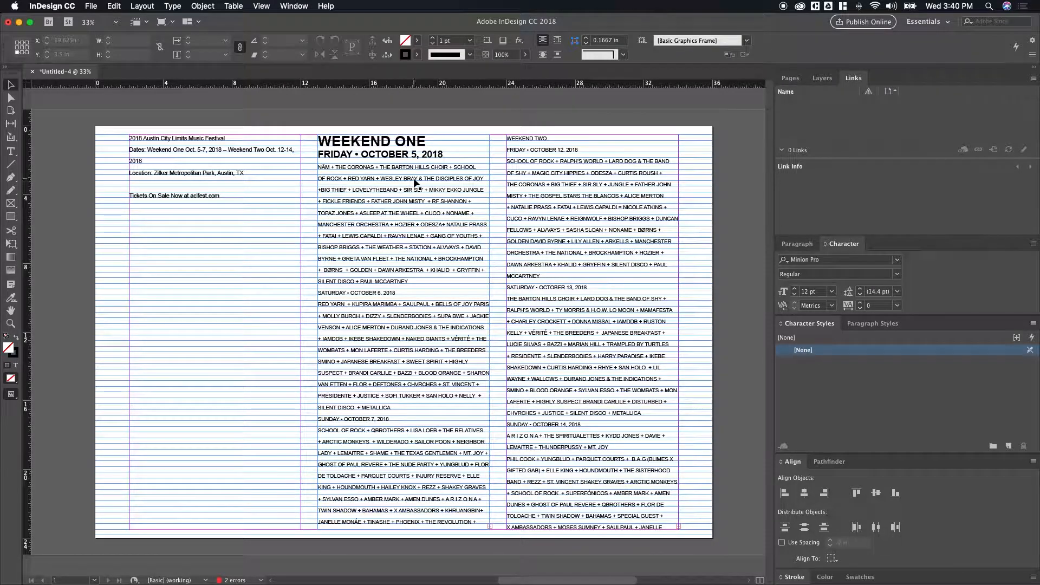
Format the Friday October 5 lineup paragraph in Arial Bold at 24 pt with 24 pt leading.
double_click(408, 283)
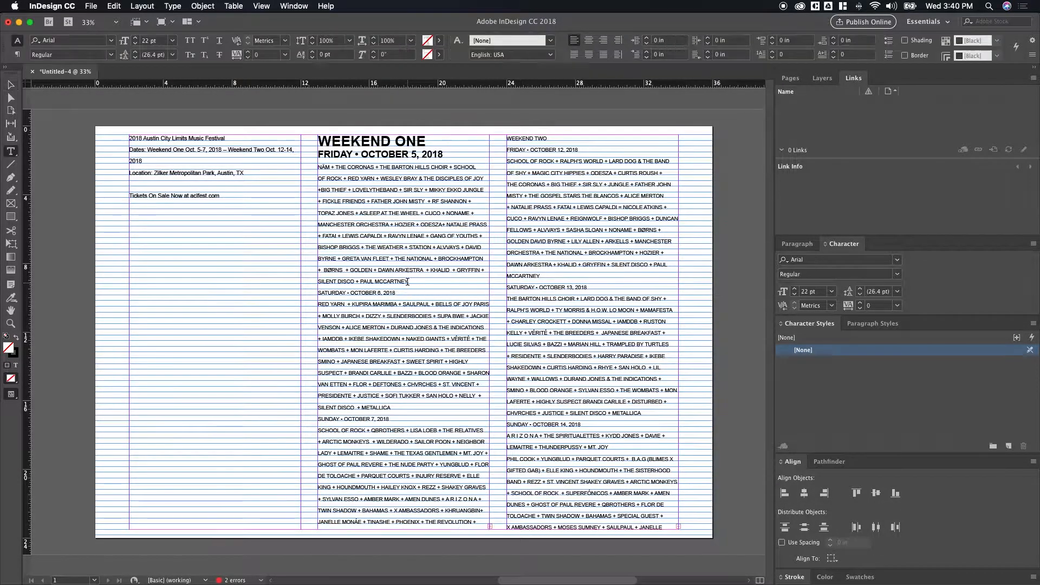
drag(408, 283, 309, 165)
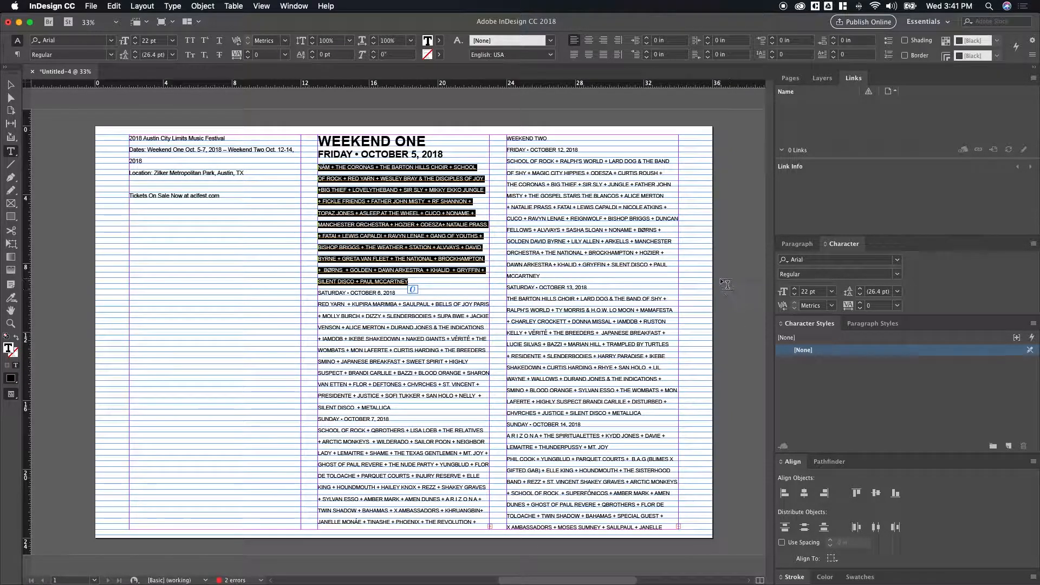
click(10, 85)
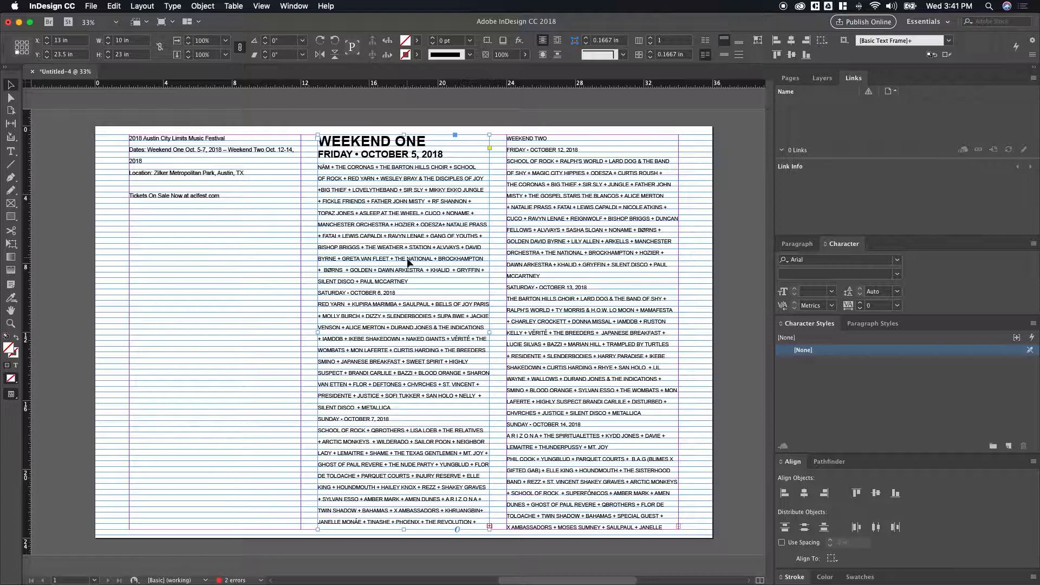
double_click(408, 277)
drag(408, 278, 318, 167)
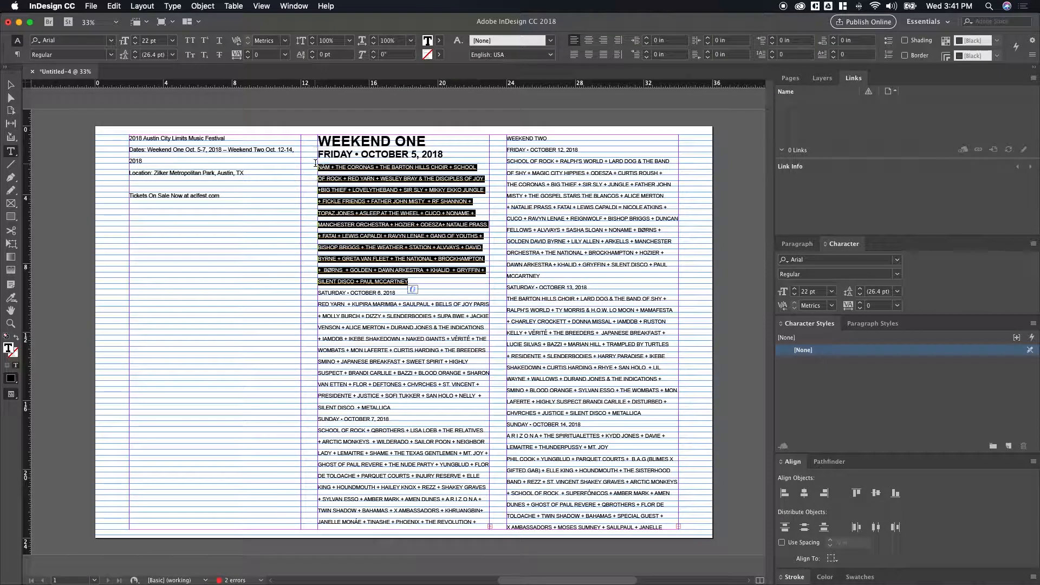
click(897, 274)
click(861, 304)
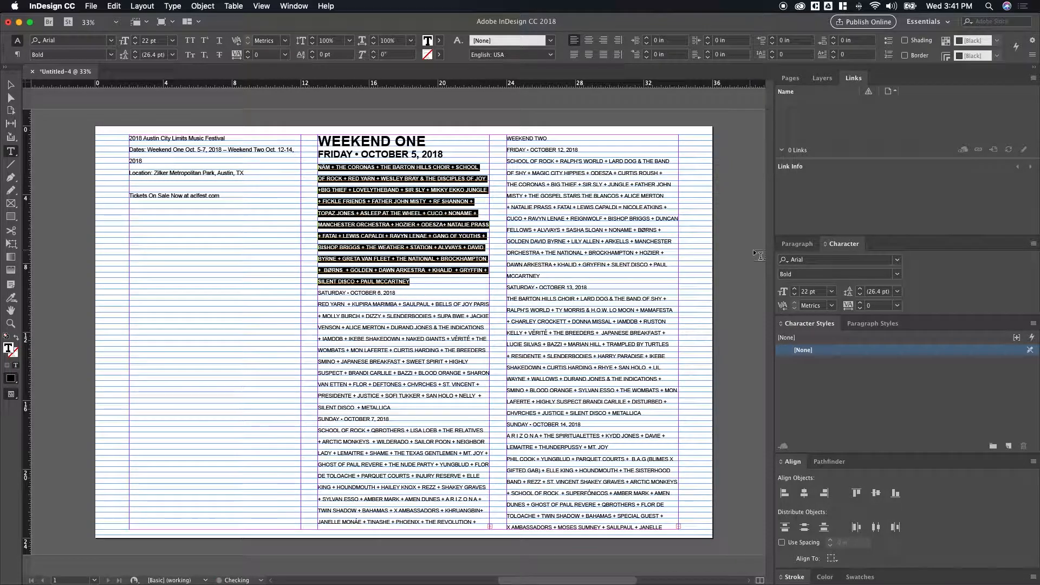
click(879, 291)
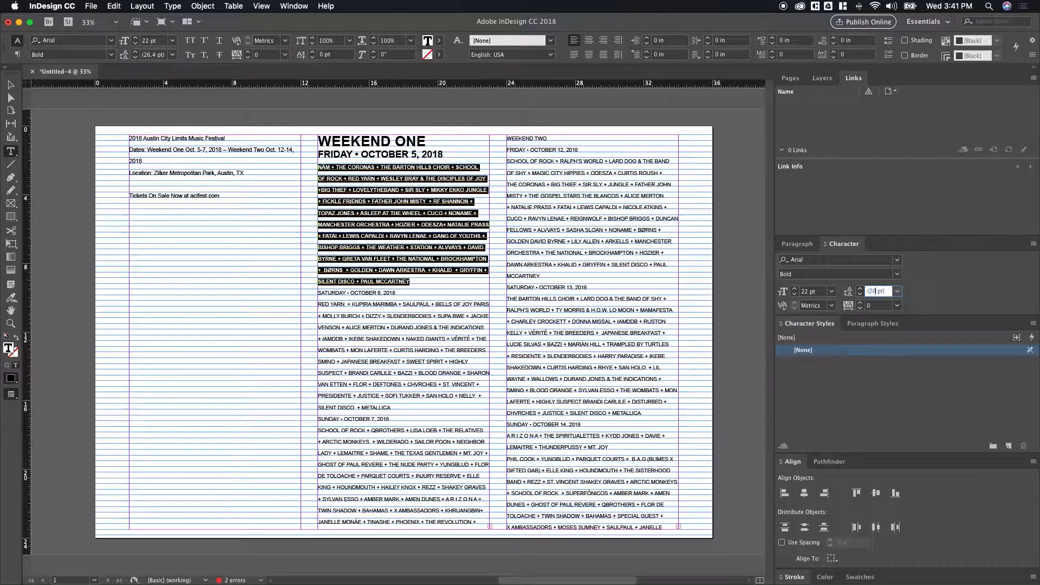
key(Return)
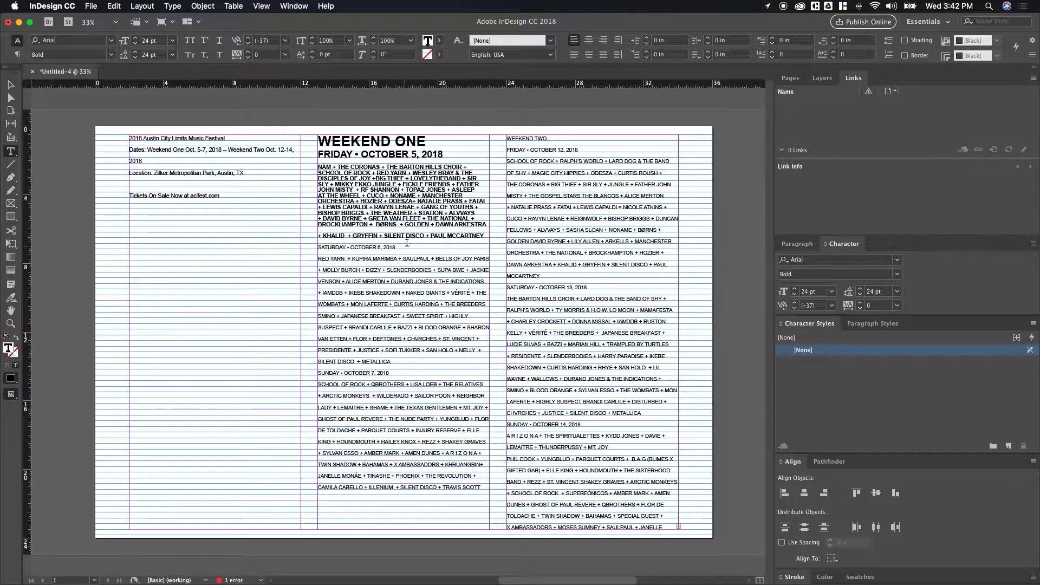
Format the Saturday October 6, 2018 date line in Arial Bold at 40 pt.
click(400, 248)
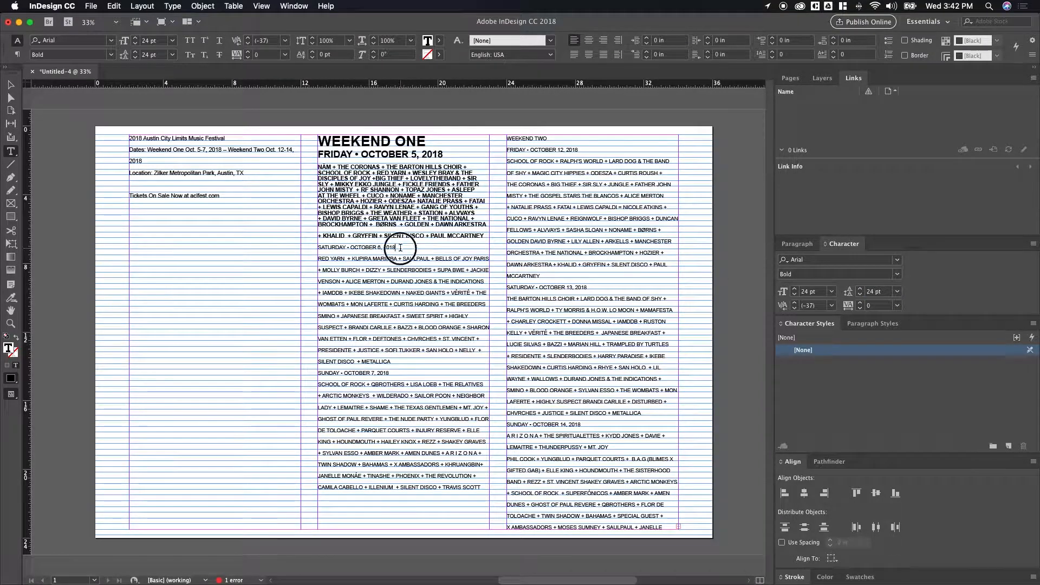
triple_click(400, 249)
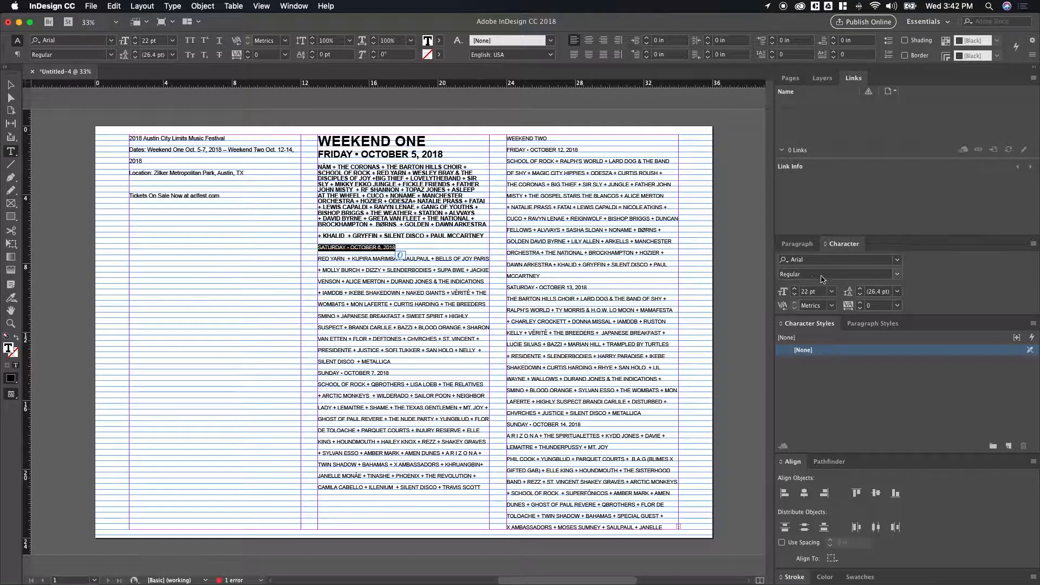
click(897, 274)
click(839, 307)
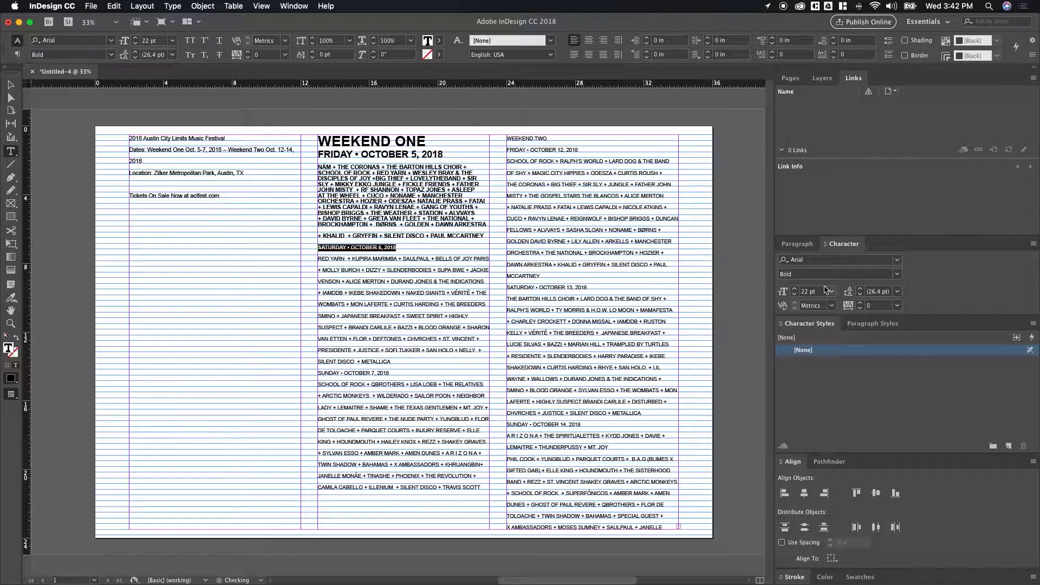
click(818, 291)
text(40)
key(Return)
Format the Sunday October 7, 2018 date line in Arial Bold at 40 pt.
drag(393, 371, 318, 373)
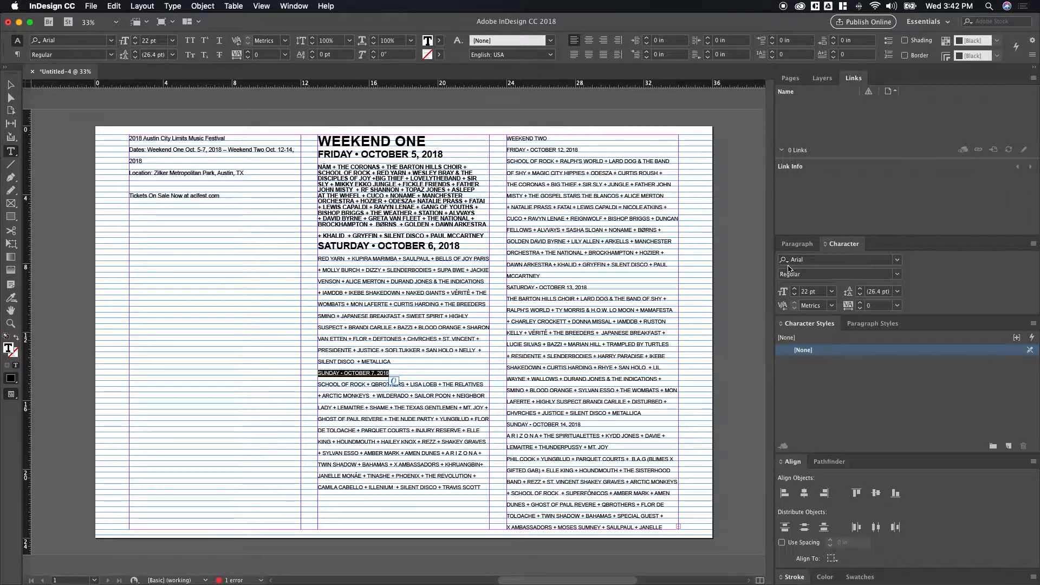
click(815, 274)
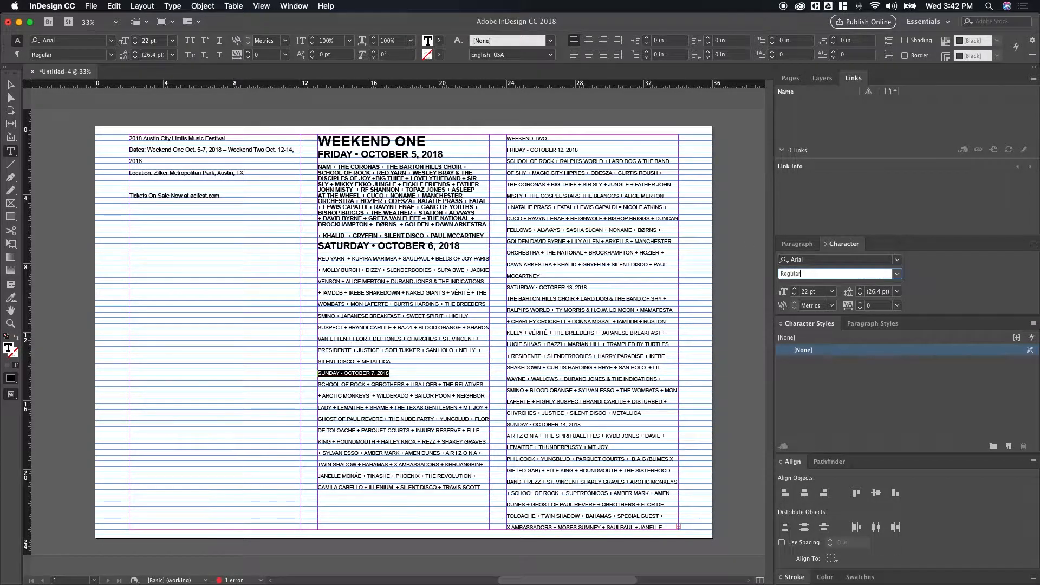
double_click(787, 273)
text(Bold)
double_click(806, 291)
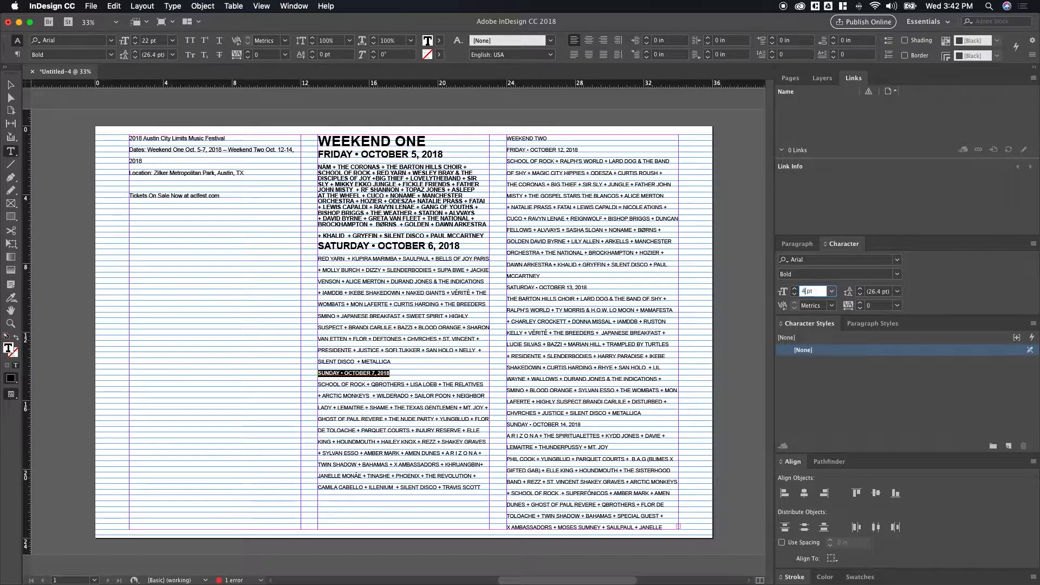
key(Return)
click(404, 345)
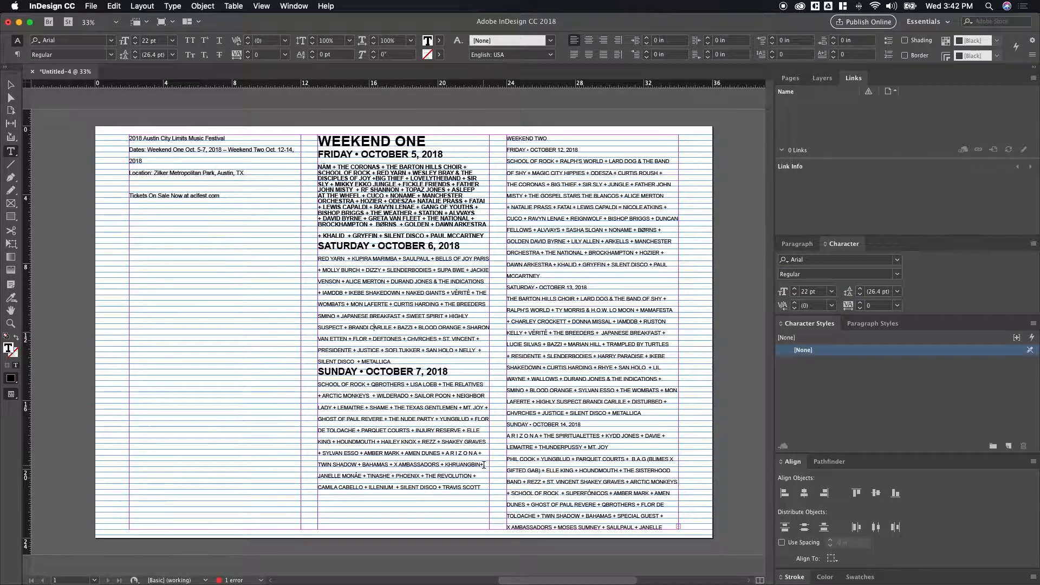
Apply the Bold font style to all the text in the WEEKEND ONE frame and deselect it.
drag(483, 487, 347, 274)
click(348, 277)
key(super+a)
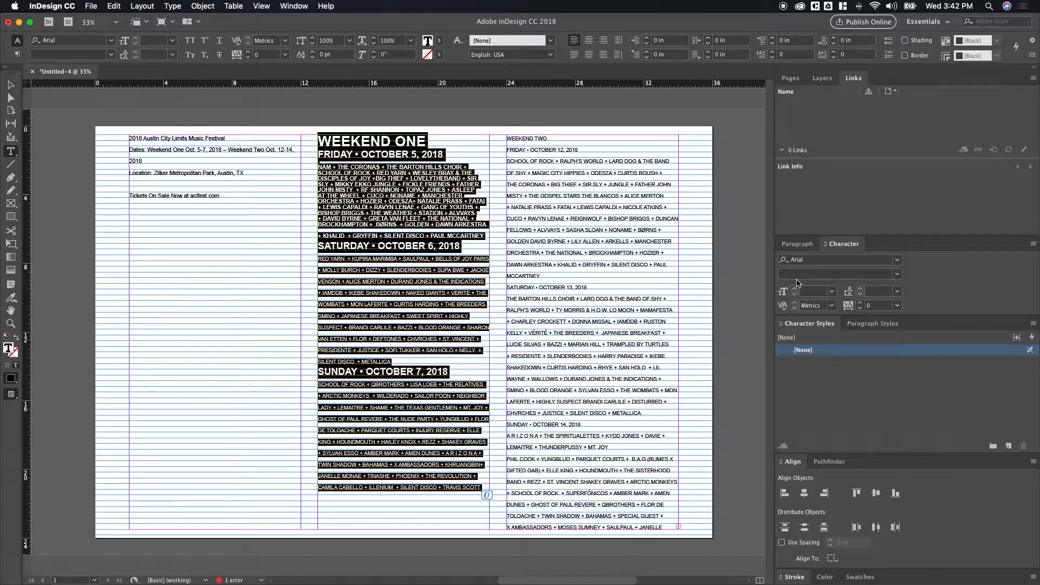
click(819, 276)
key(Return)
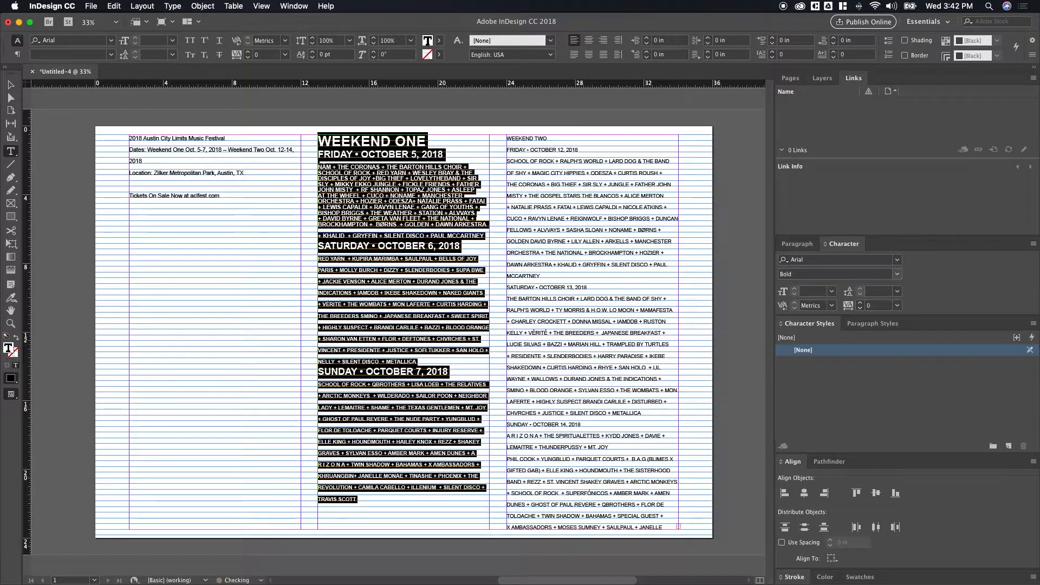
click(247, 360)
click(415, 340)
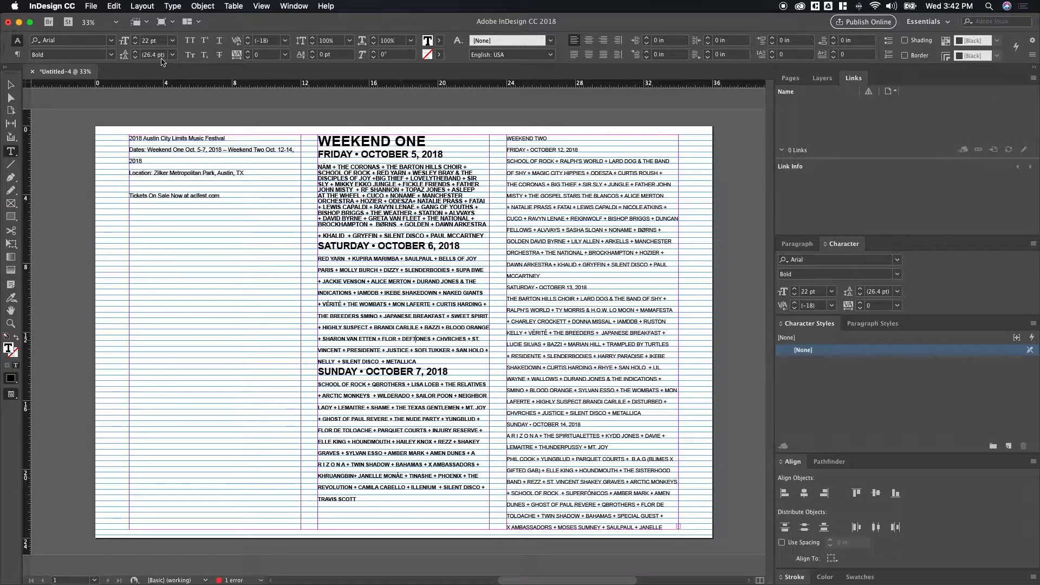
key(Escape)
click(287, 117)
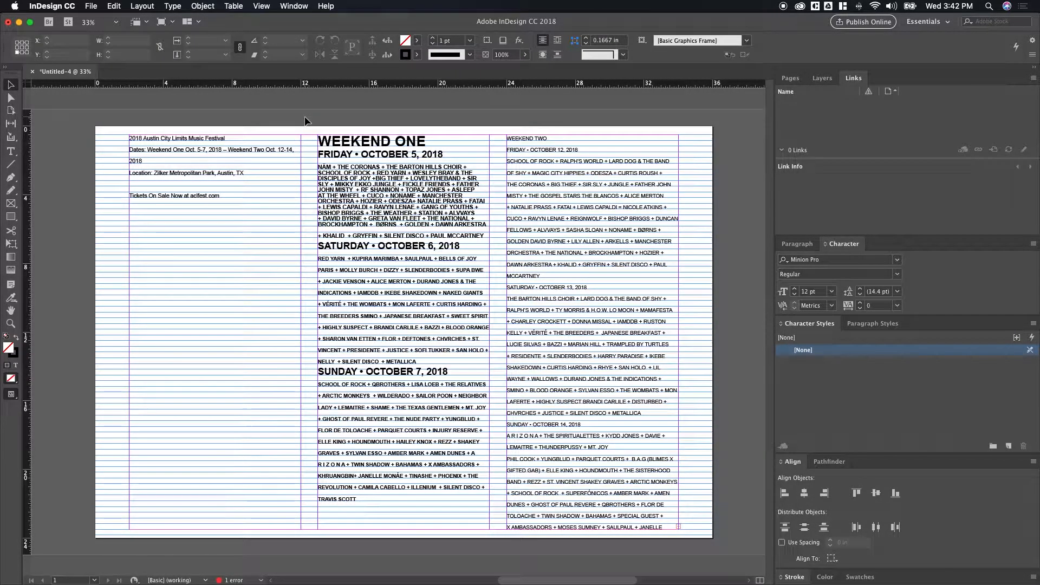
Set the baseline grid increment to 22 pt in the grid preferences.
click(316, 159)
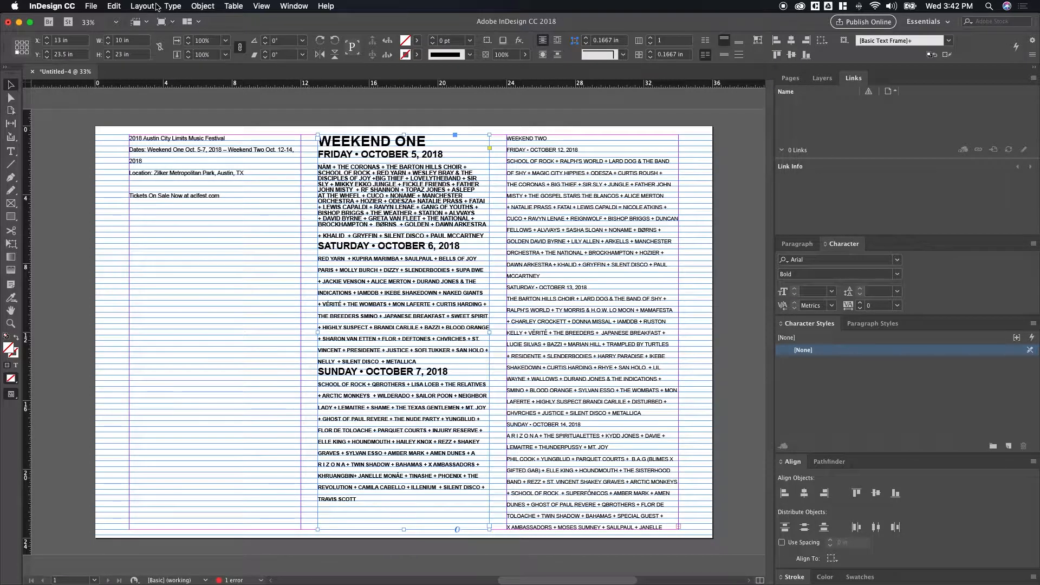
click(91, 6)
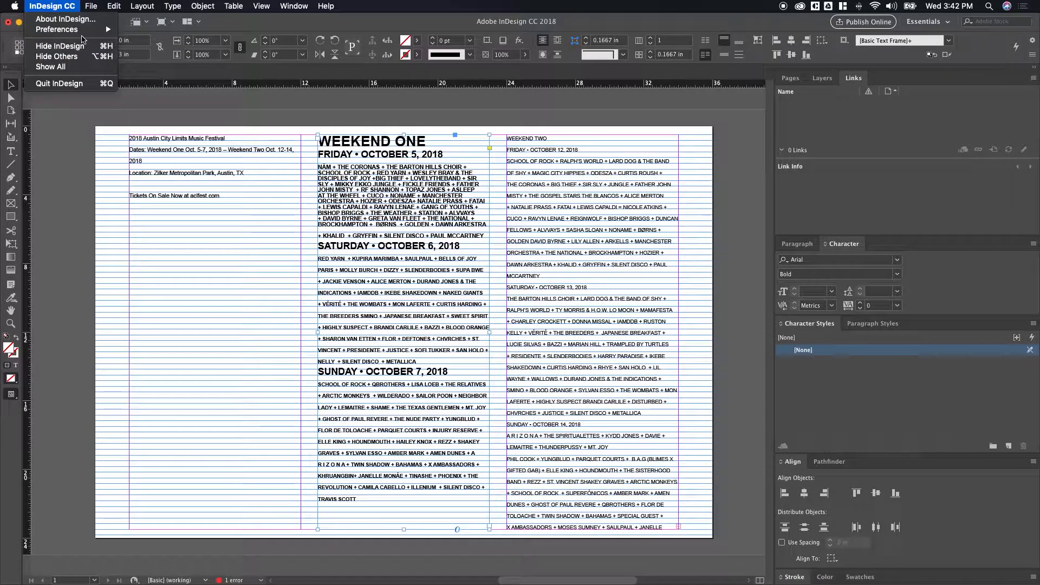
mouse_move(85, 35)
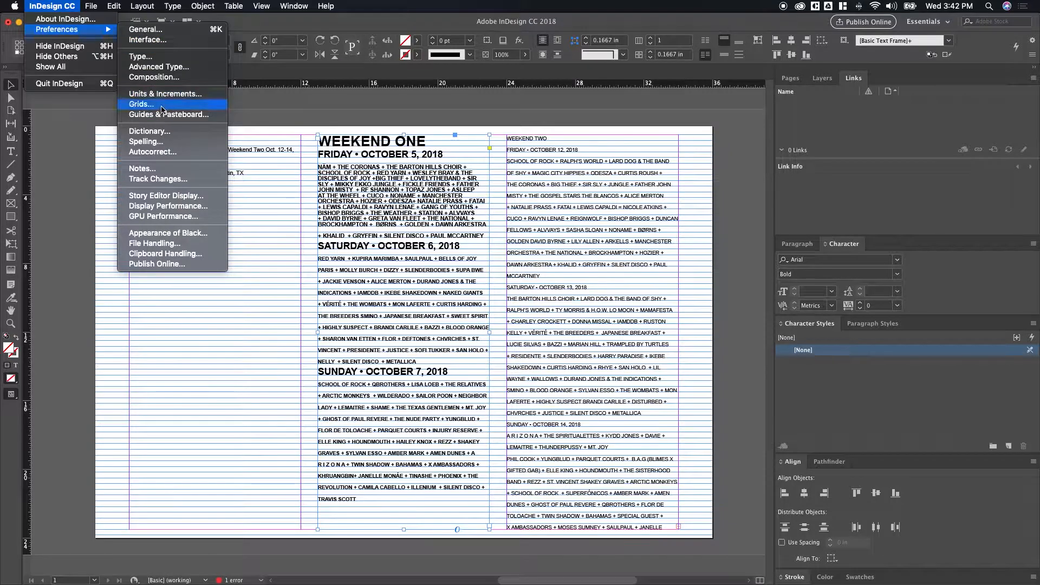
click(138, 107)
drag(467, 140, 813, 139)
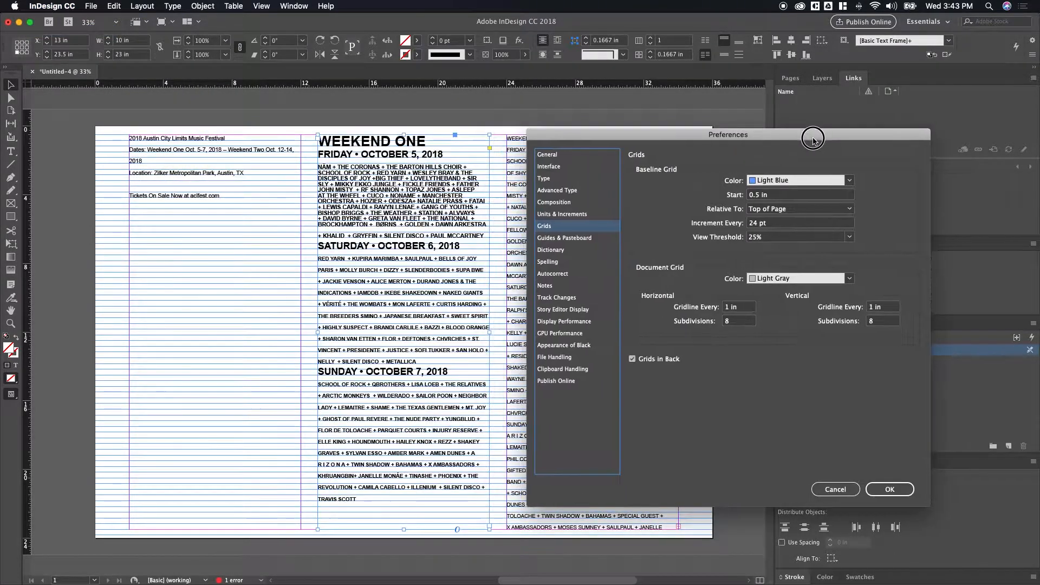
double_click(753, 227)
text(22)
key(Return)
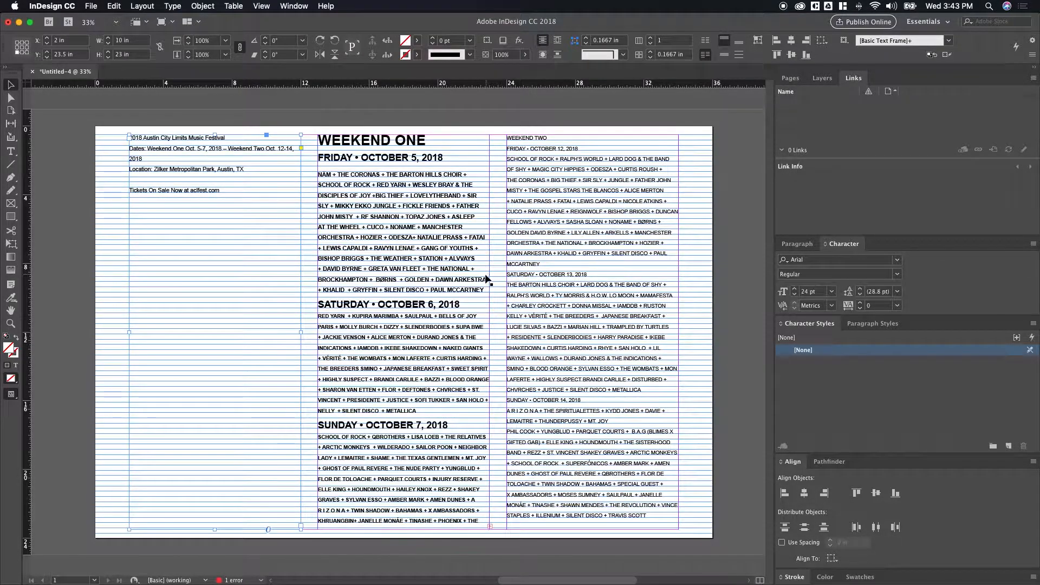
click(725, 185)
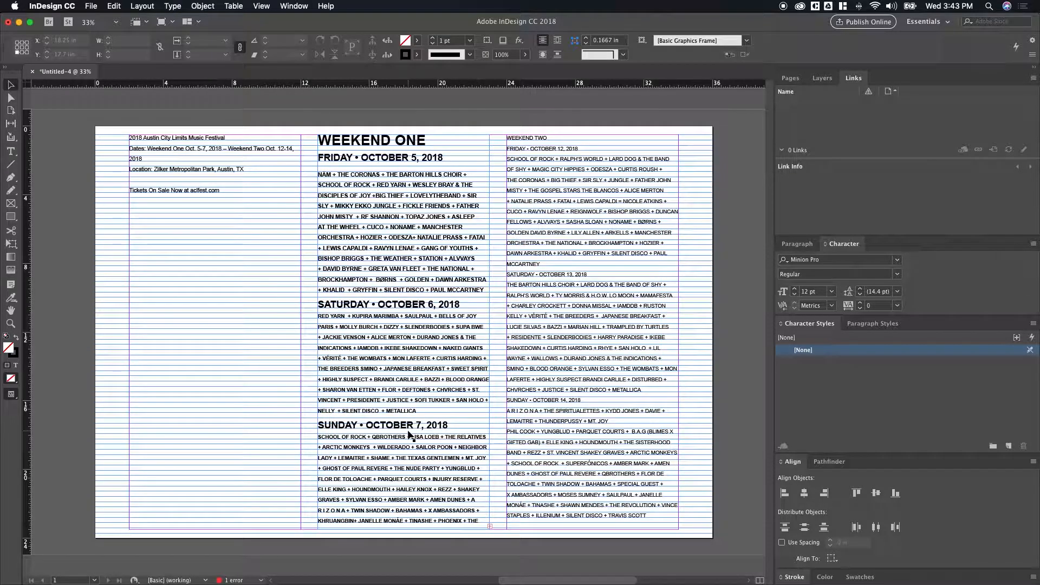
triple_click(393, 461)
click(376, 389)
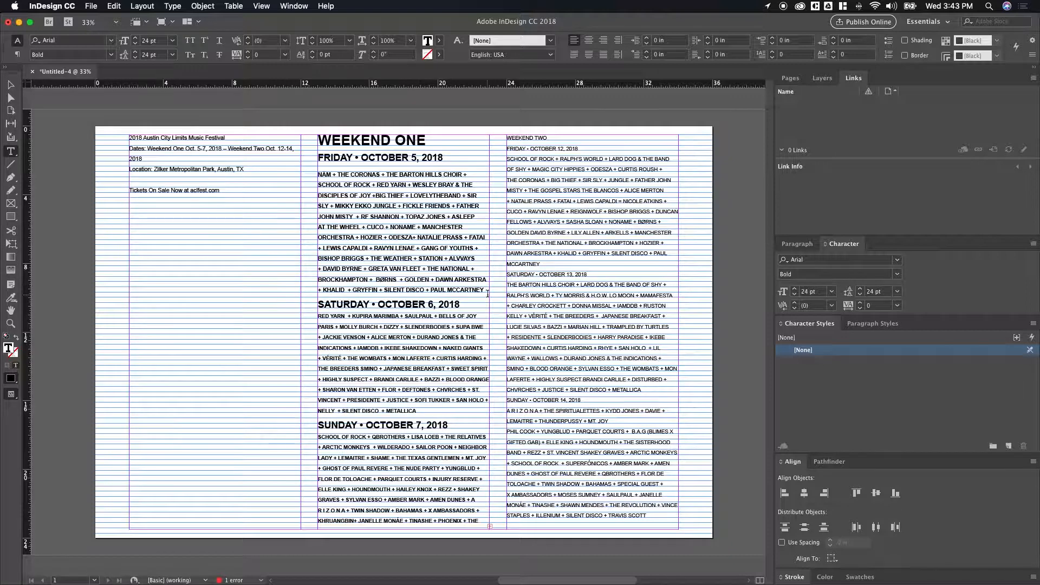
drag(485, 291, 318, 173)
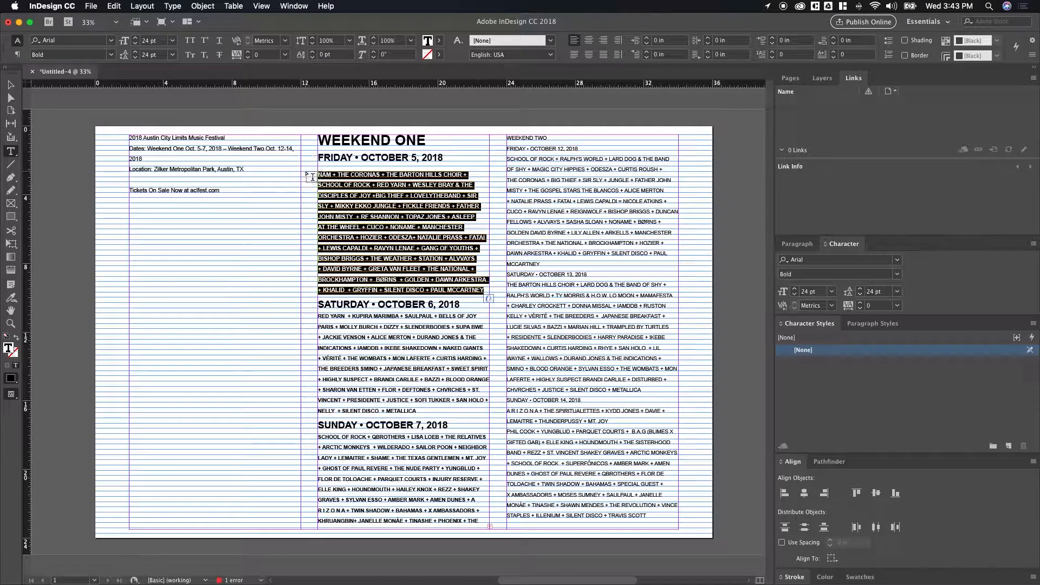
click(796, 244)
Create a character style from the WEEKEND ONE heading, apply it to the heading and name it "Weekend Title".
drag(317, 140, 440, 142)
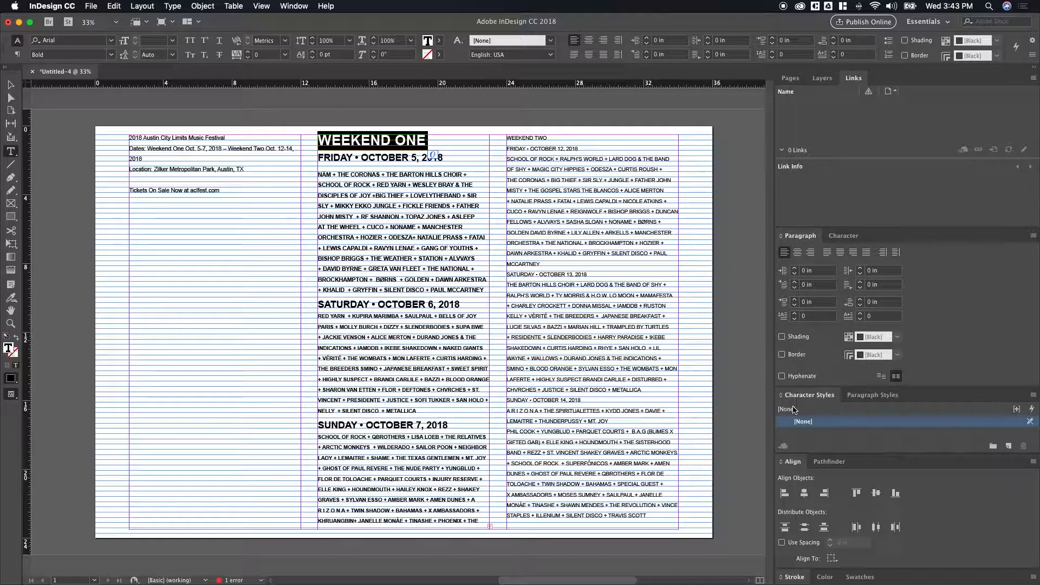
click(1010, 450)
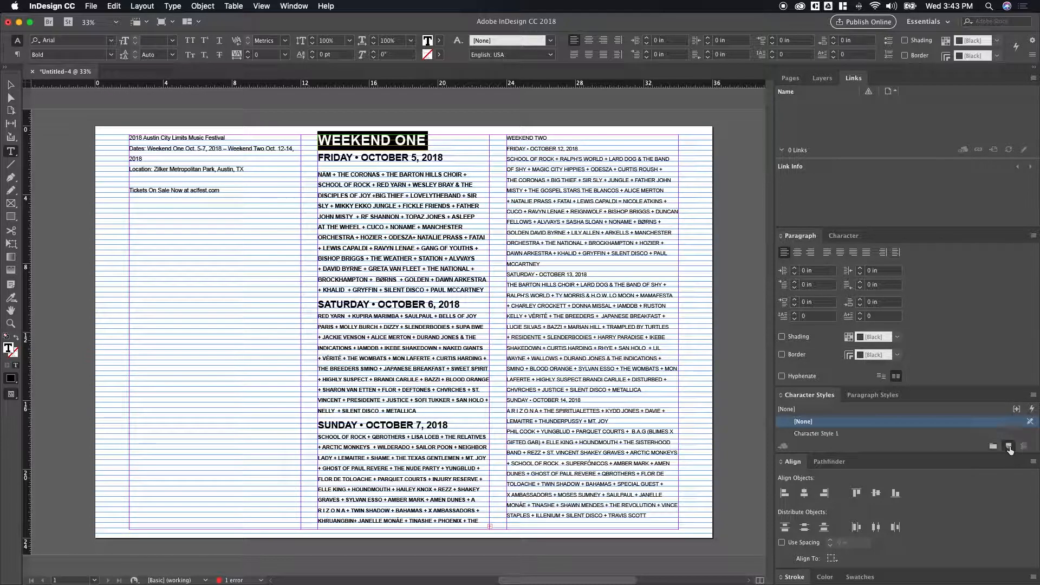
click(820, 433)
click(823, 434)
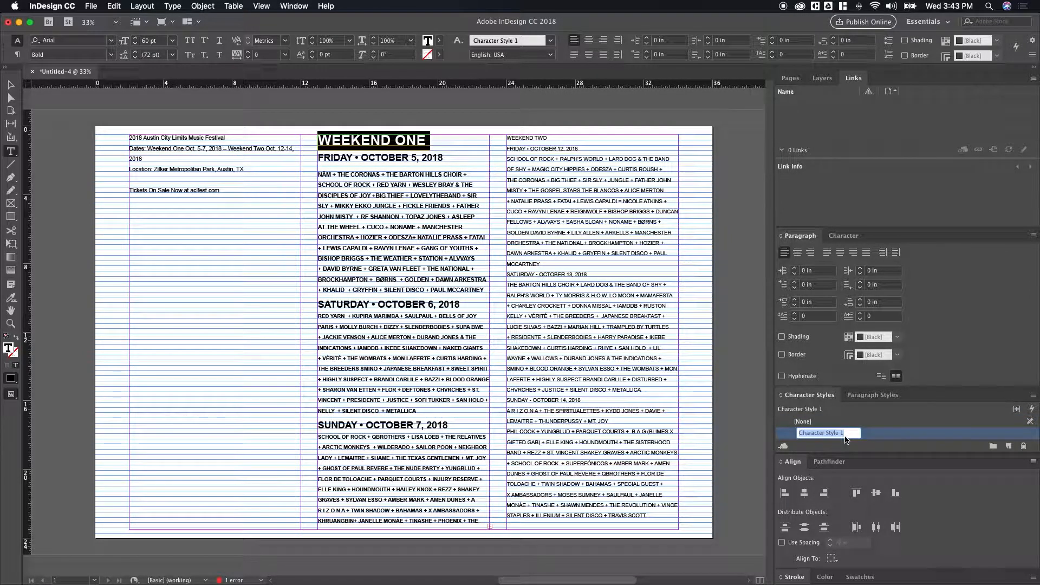
text(Weekend Title)
key(Return)
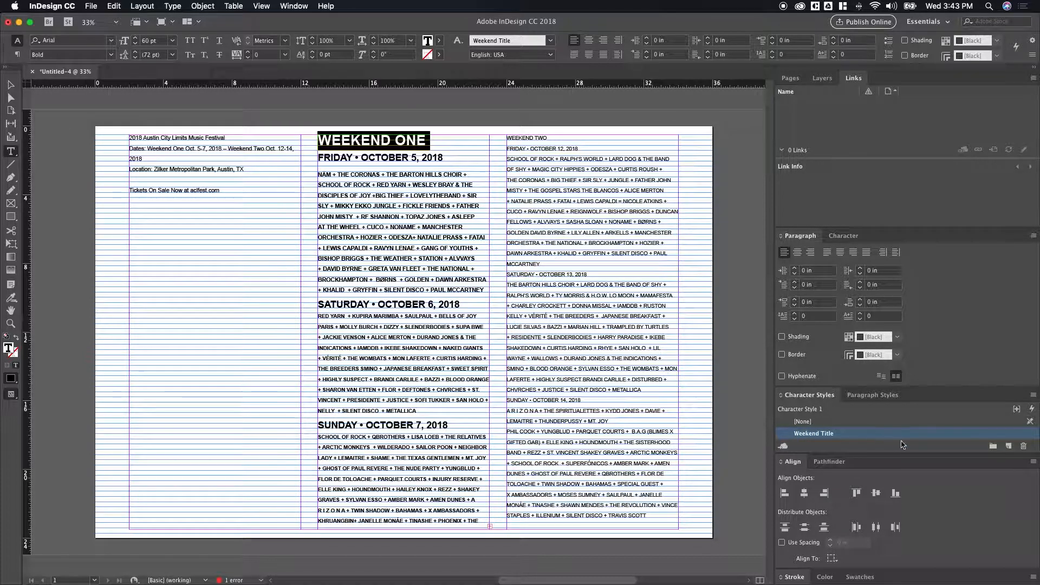
Create a character style from the Friday October 5, 2018 date line, apply it to the line and name it "Date Title".
drag(321, 158, 426, 167)
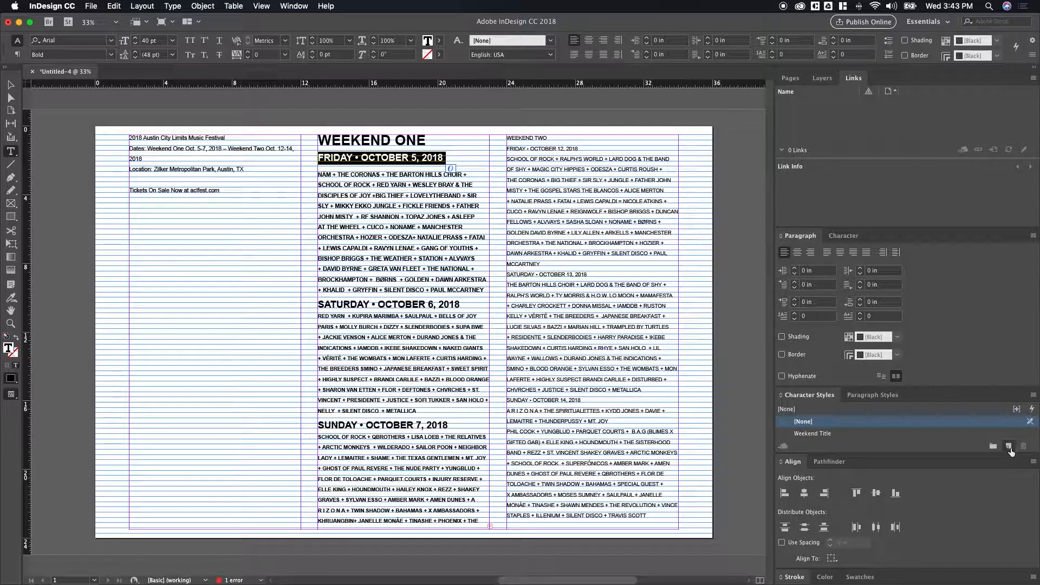
click(1009, 447)
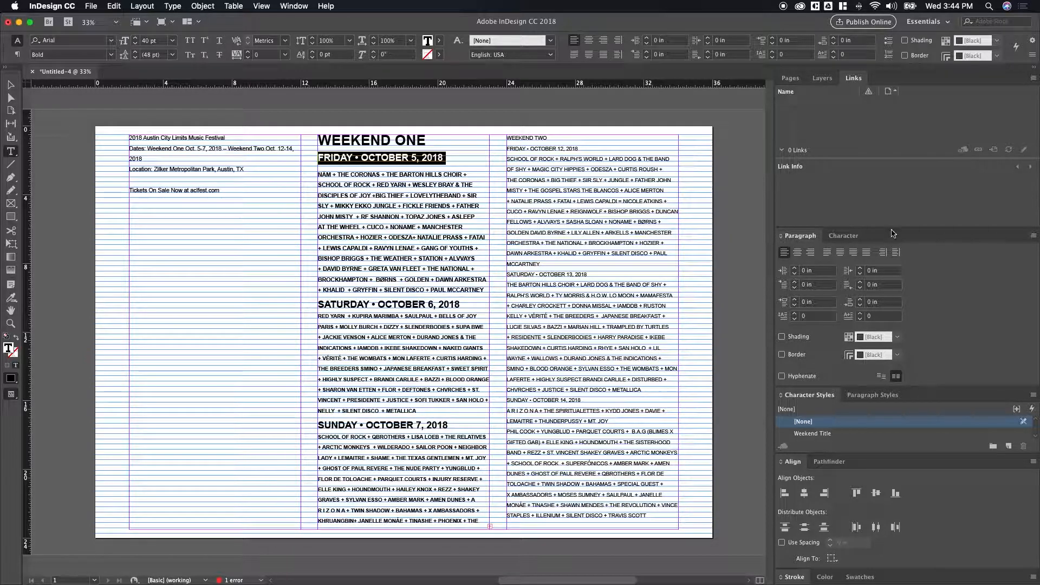
drag(889, 226, 889, 214)
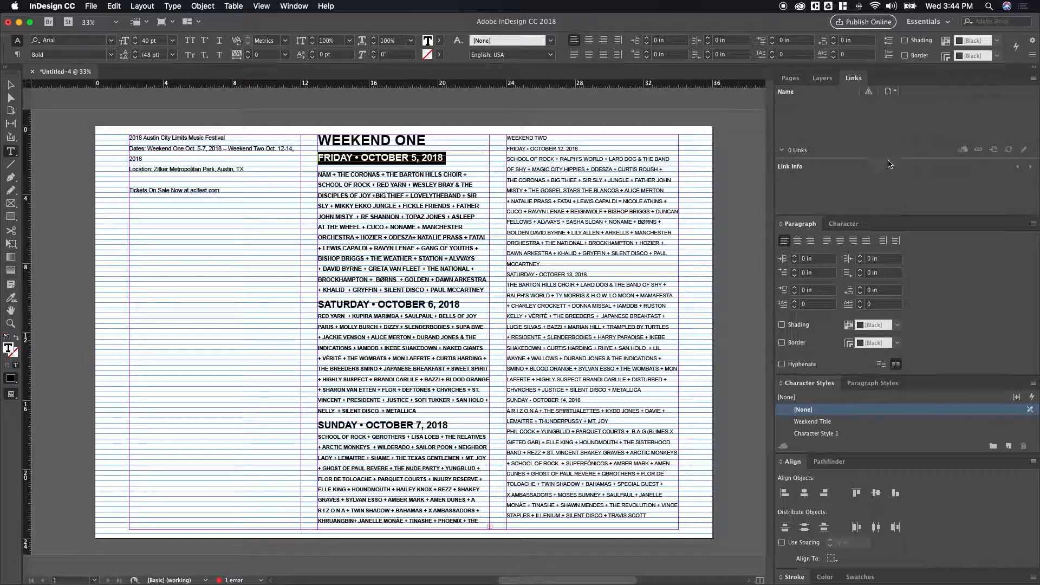
double_click(832, 433)
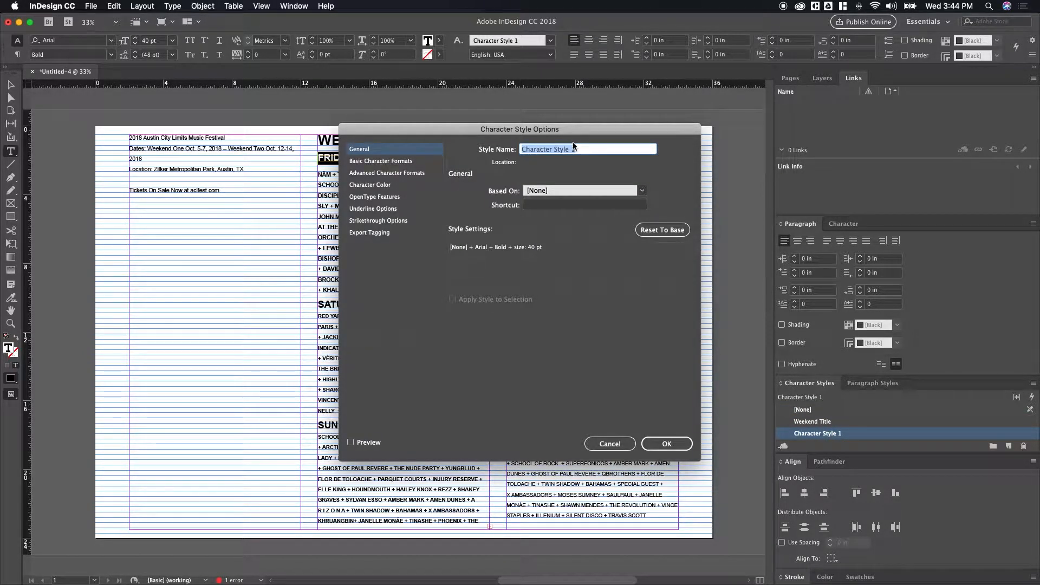
text(Date Title)
click(667, 443)
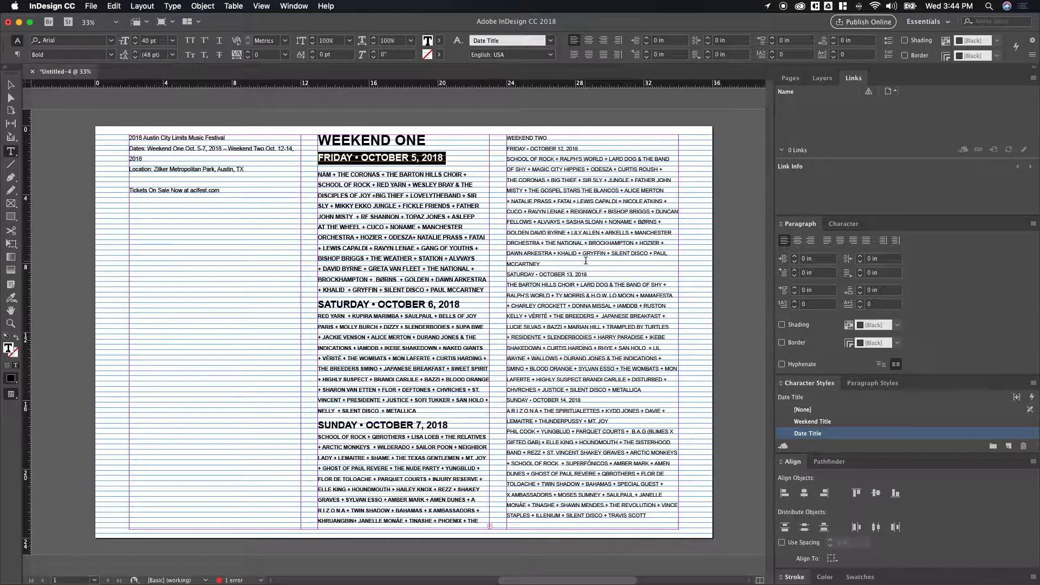
Create a character style from the band list under Friday October 5, apply it to the list and name it "Bands".
click(335, 171)
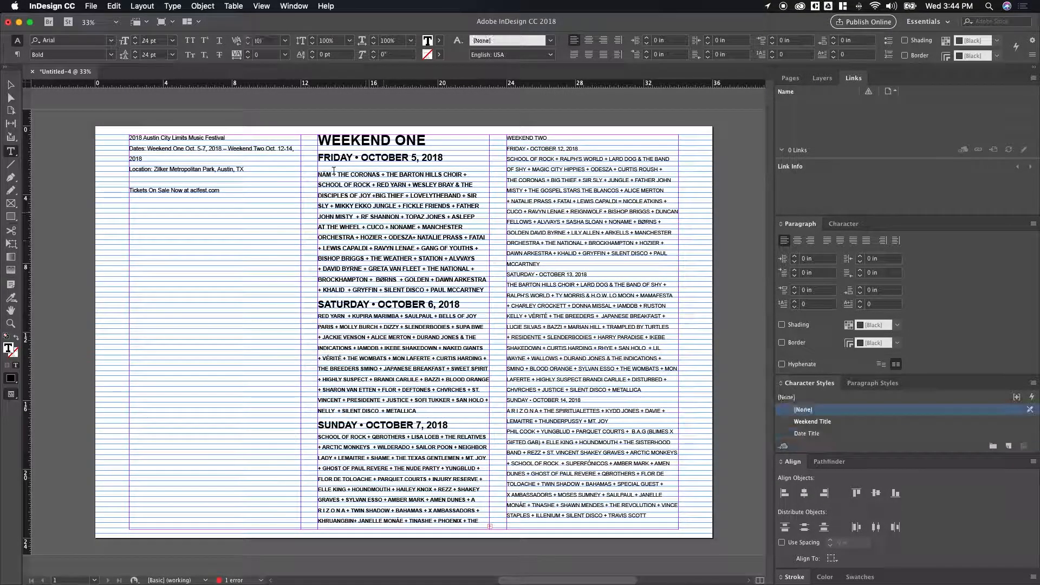
drag(318, 174, 486, 290)
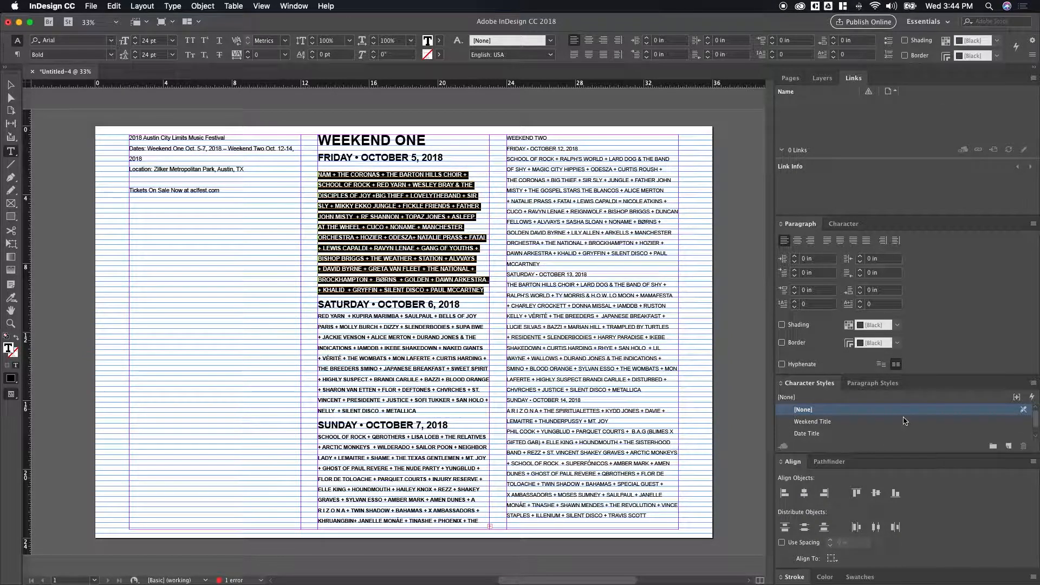
scroll(903, 420, down, 2)
double_click(829, 434)
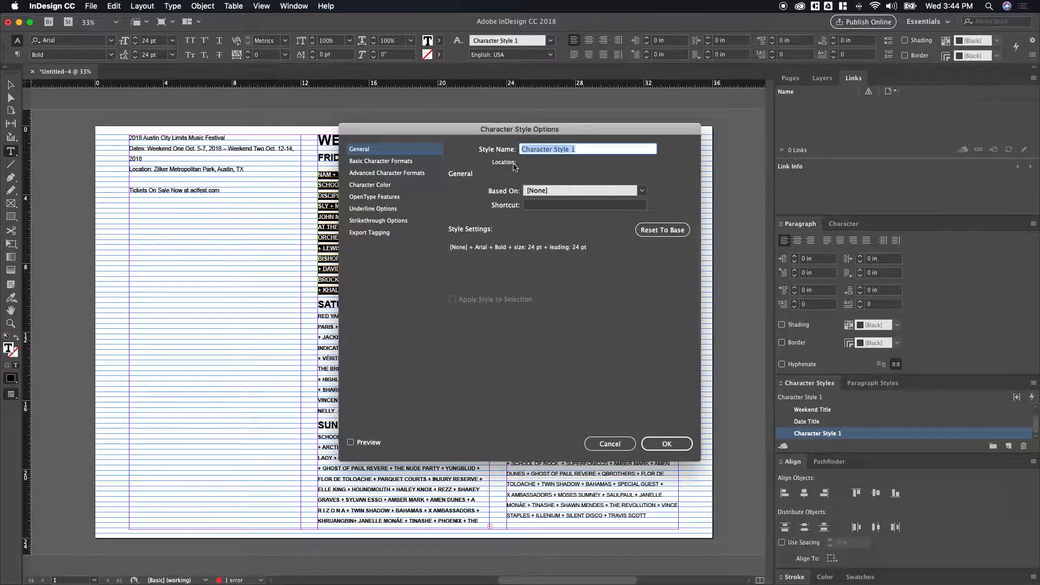
text(Bands)
click(666, 444)
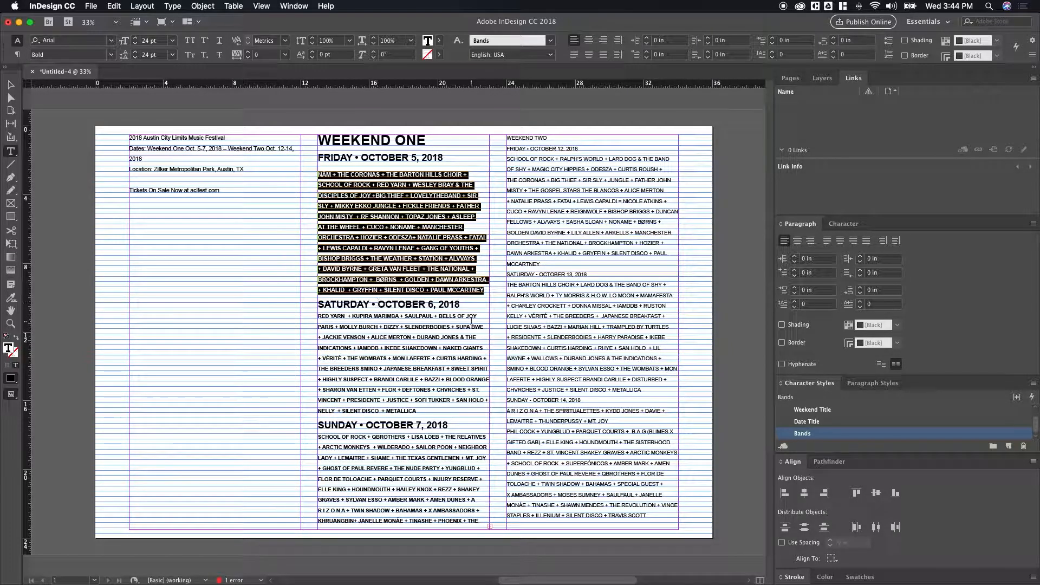
Apply the Weekend Title character style to the WEEKEND TWO heading.
click(652, 268)
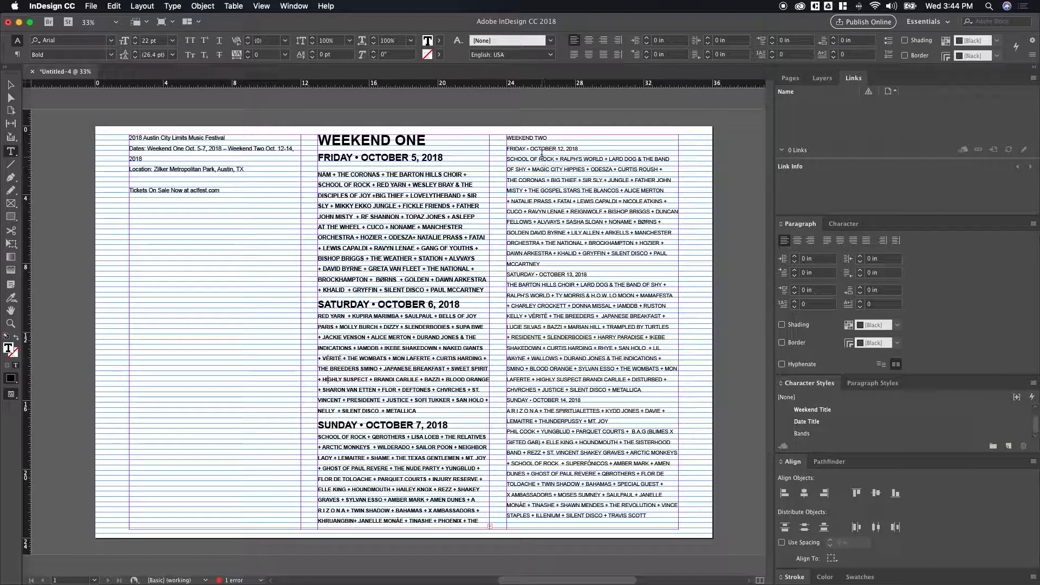
drag(547, 139, 506, 139)
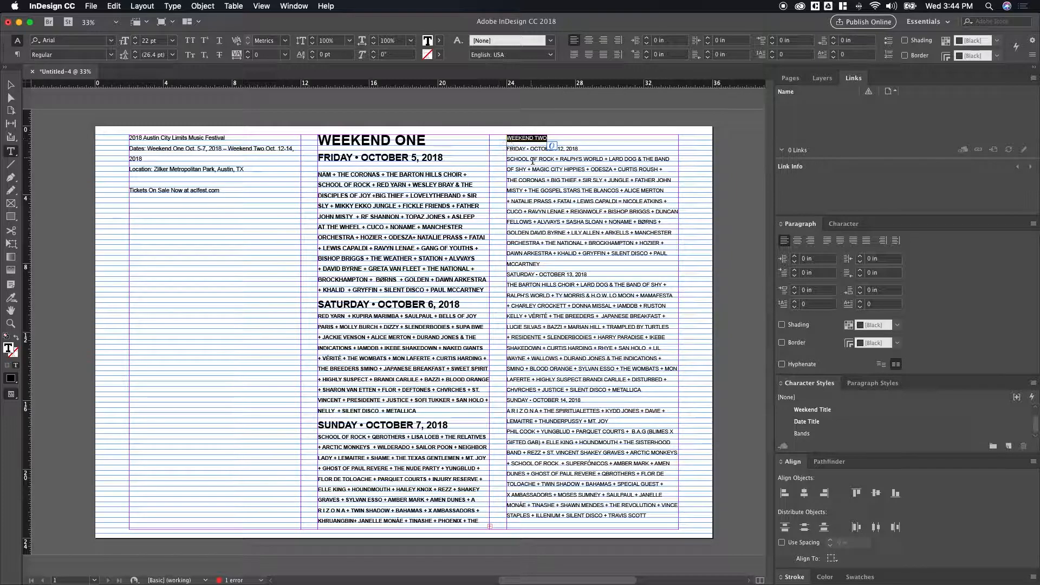
click(813, 410)
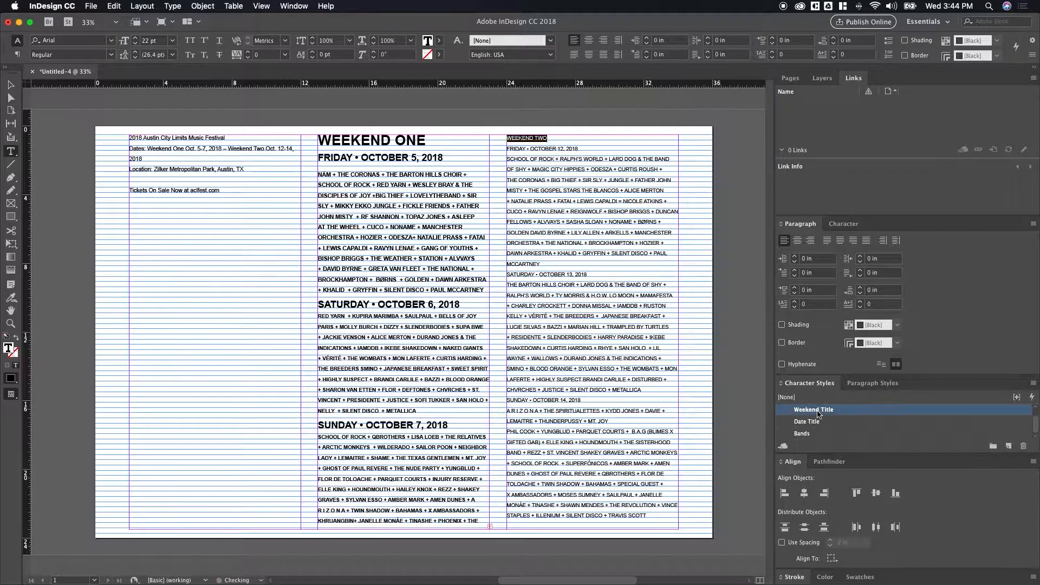
Apply the Date Title character style to the October 12, 13 and 14 date lines in the WEEKEND TWO column.
drag(578, 153, 495, 155)
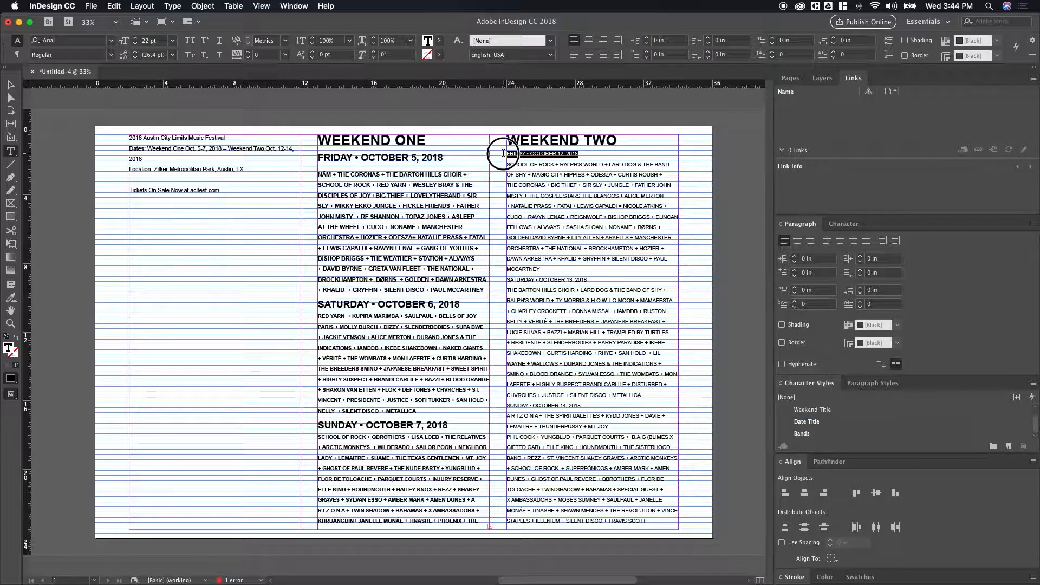
click(813, 421)
drag(598, 285, 504, 284)
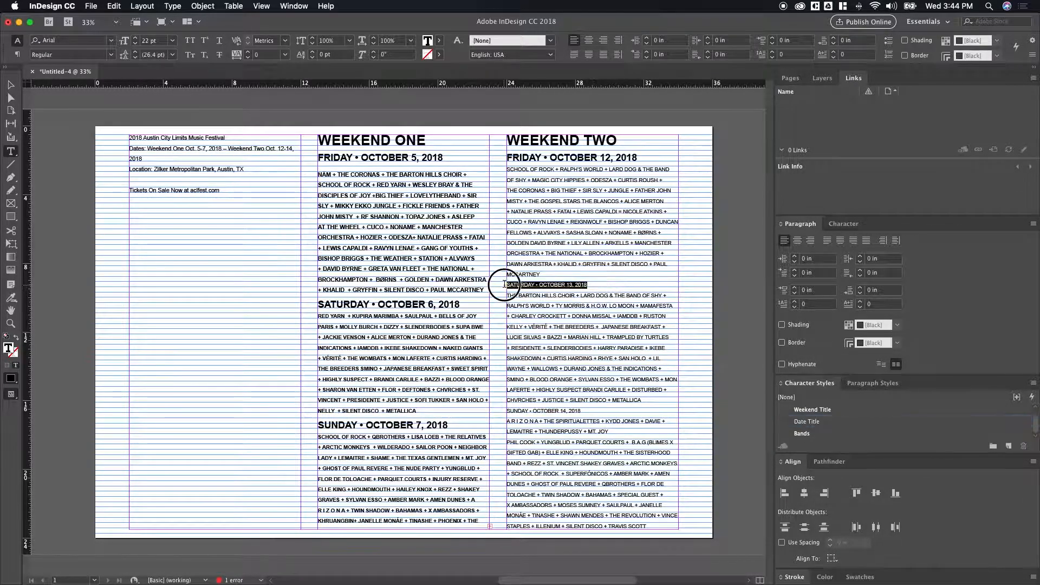
click(808, 420)
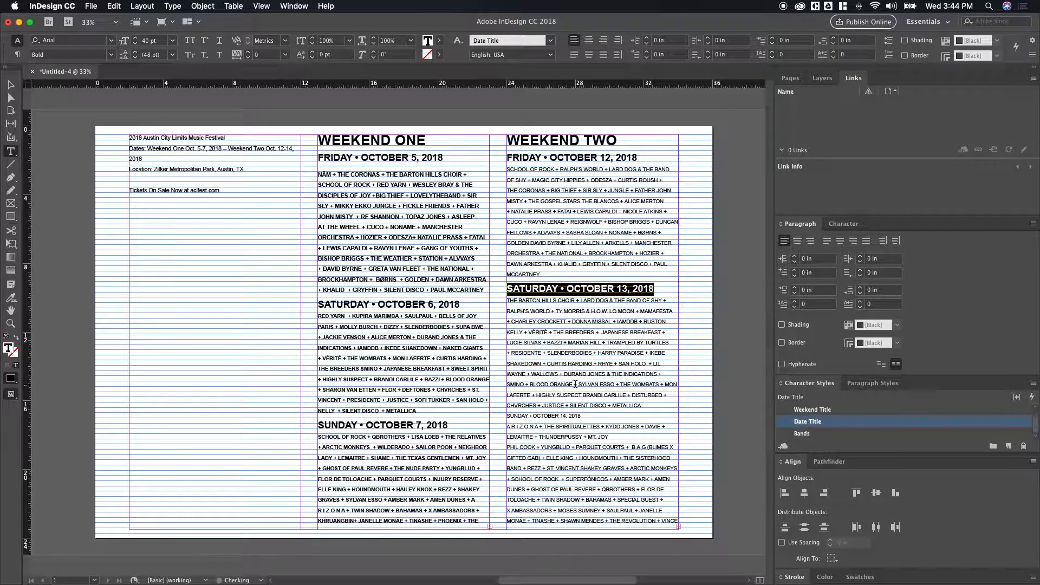
drag(585, 416, 471, 414)
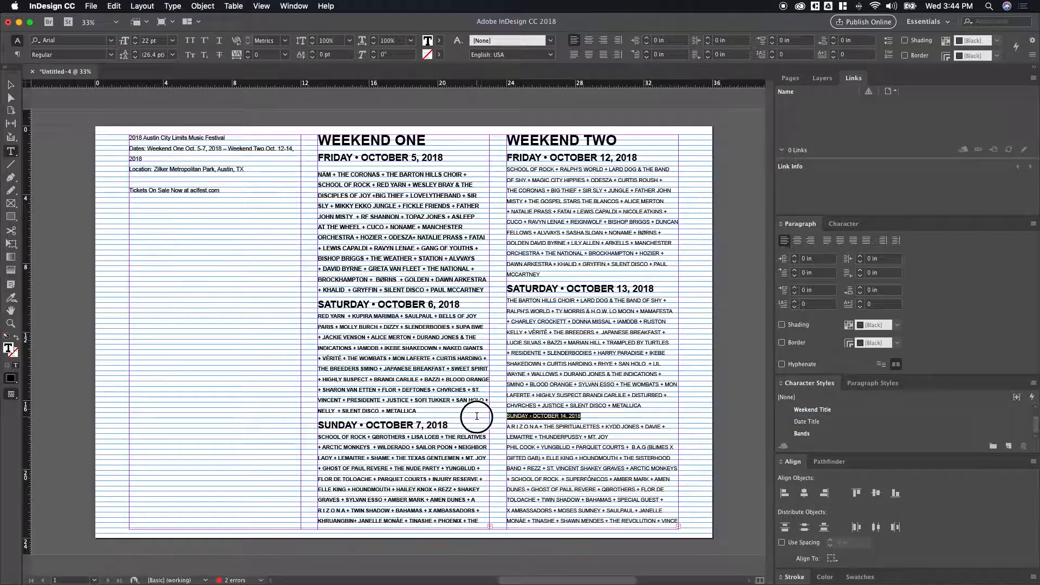
click(842, 427)
click(638, 454)
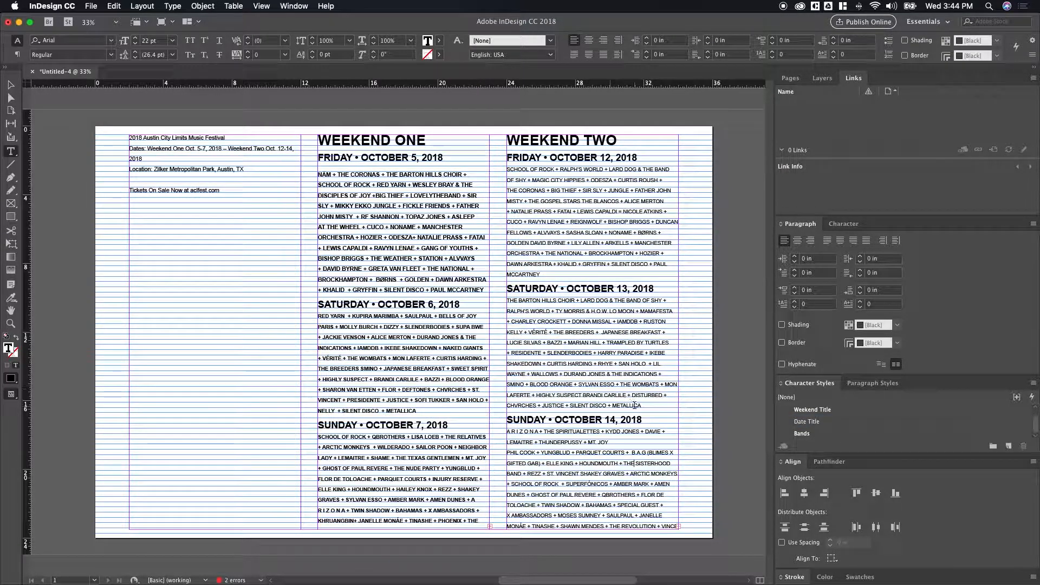
Apply the Bands character style to the Friday, Saturday and Sunday band lists in the WEEKEND TWO column.
drag(566, 274, 488, 163)
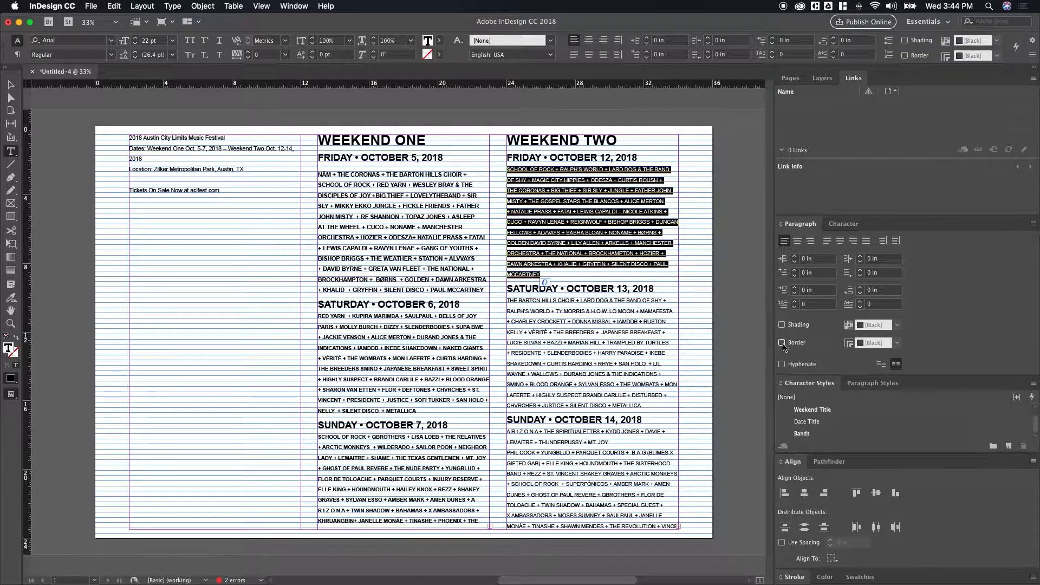
click(802, 433)
drag(650, 405, 493, 303)
click(802, 433)
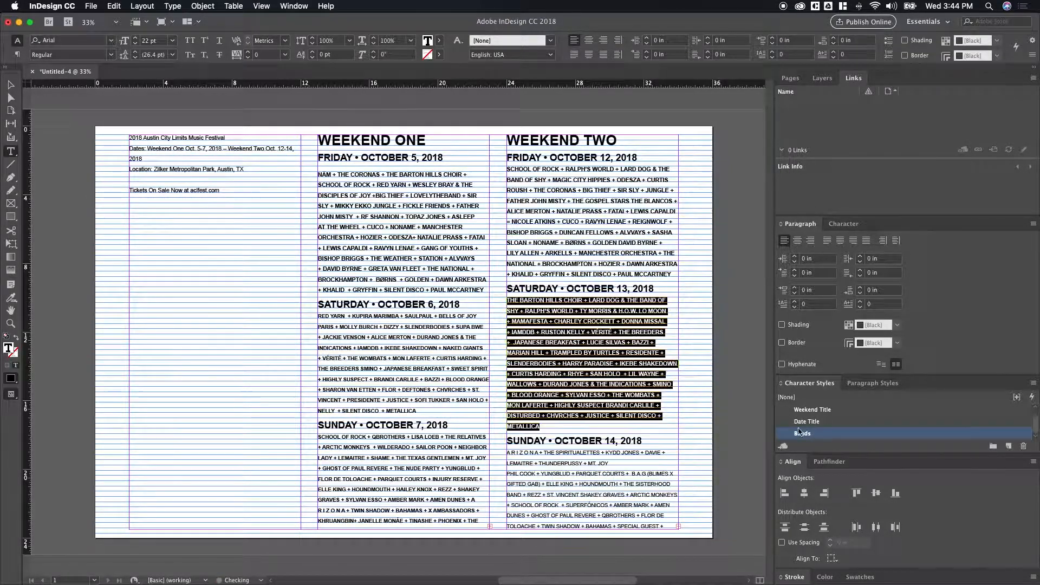
click(591, 486)
drag(510, 454, 673, 532)
click(807, 435)
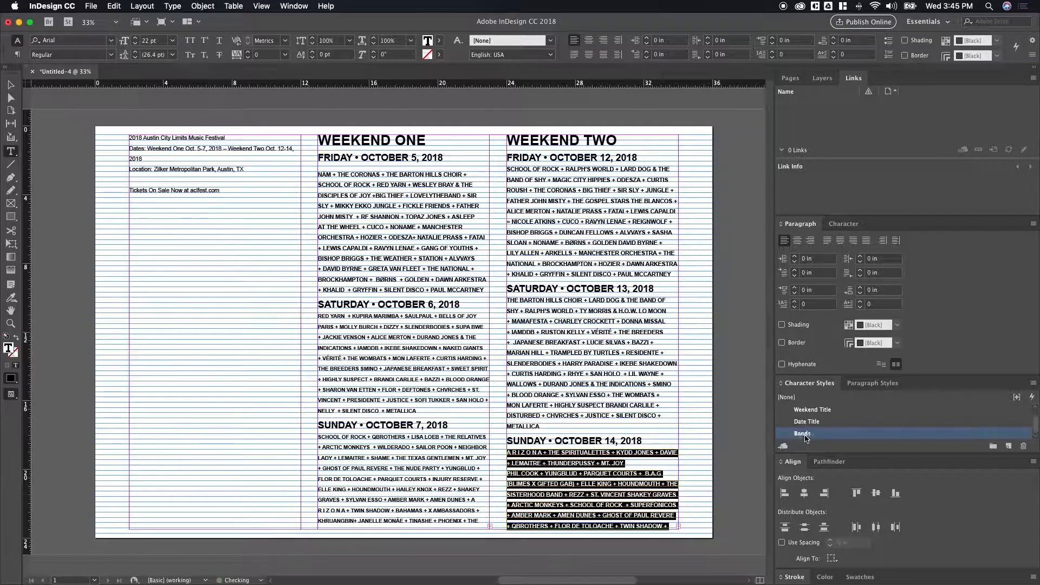